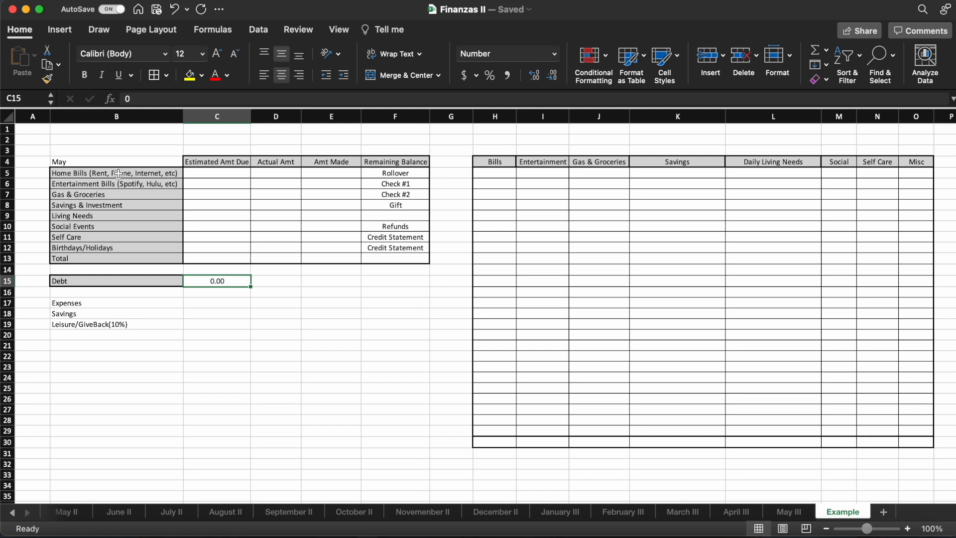
- Examine the expense category labels in the May budget table, from Home Bills through Birthdays/Holidays and Total
left_click(150, 175)
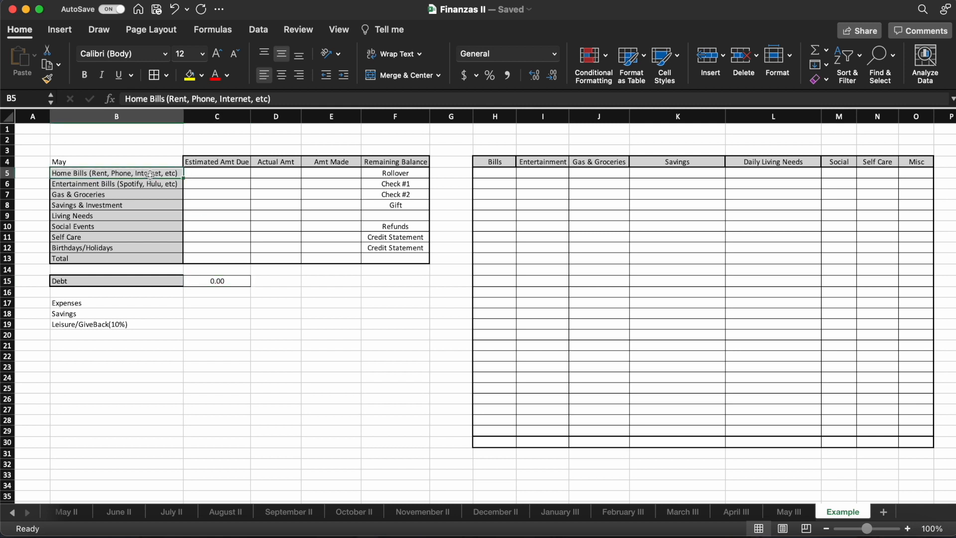
left_click(123, 184)
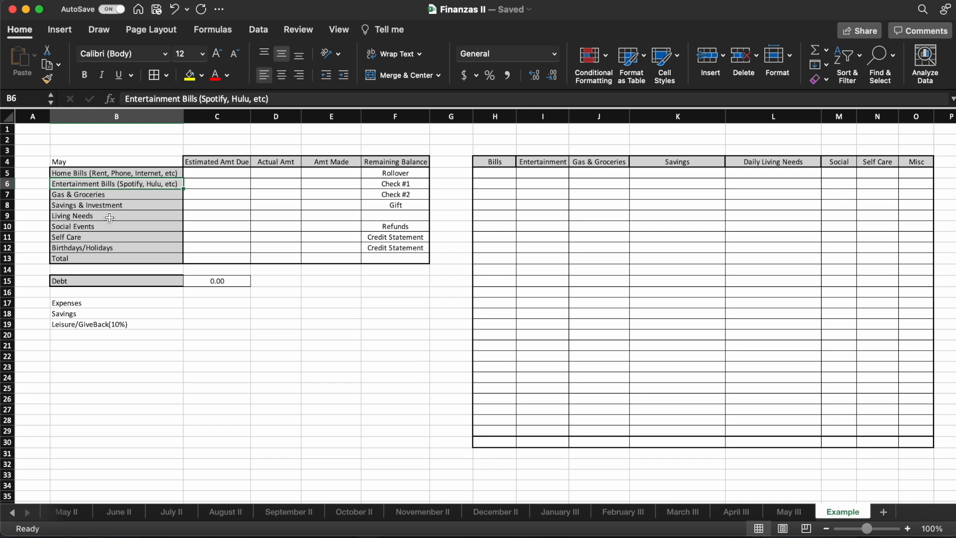
left_click(110, 195)
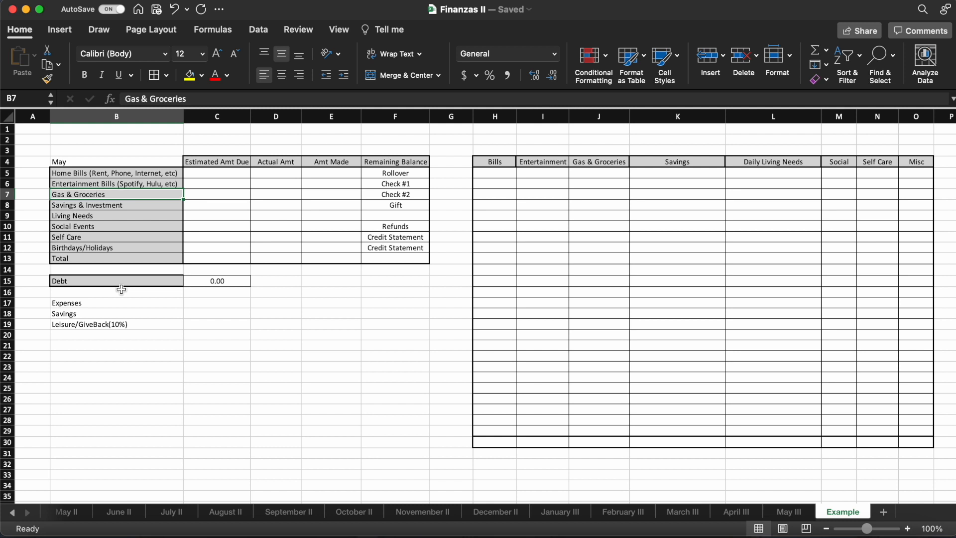
left_click(94, 207)
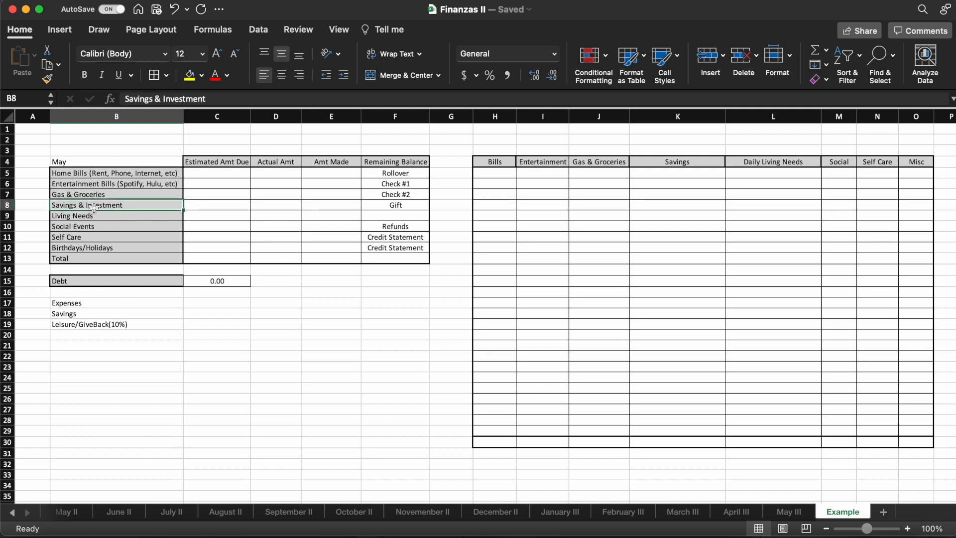
left_click(98, 215)
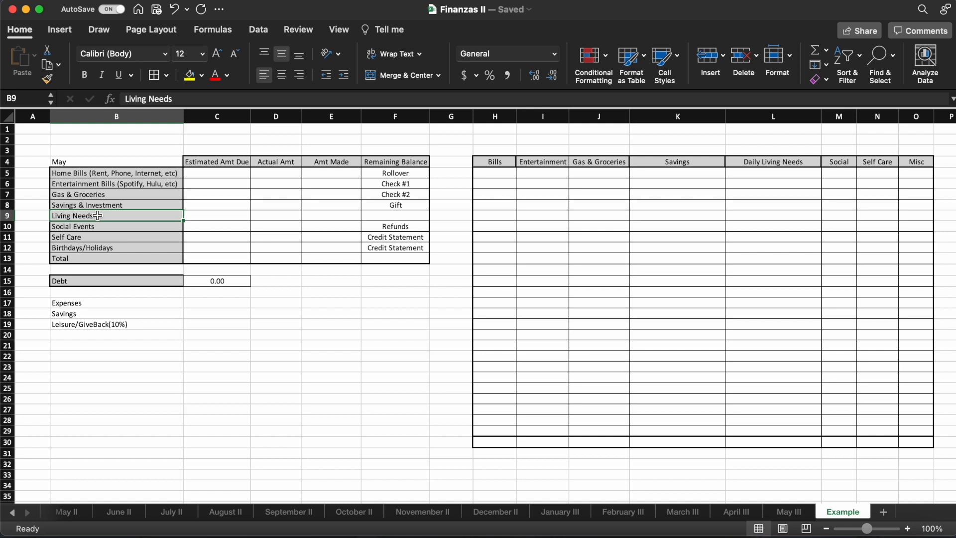
left_click(95, 172)
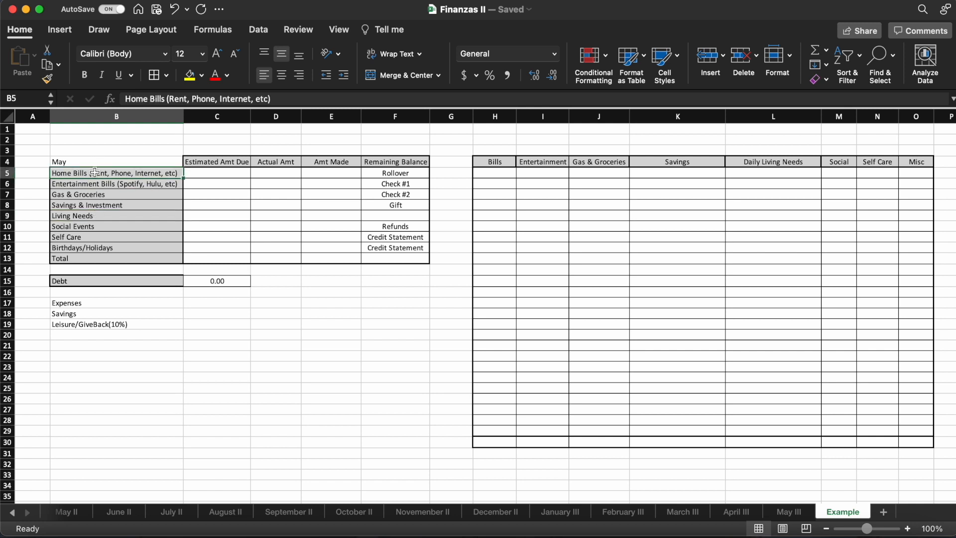
left_click(82, 215)
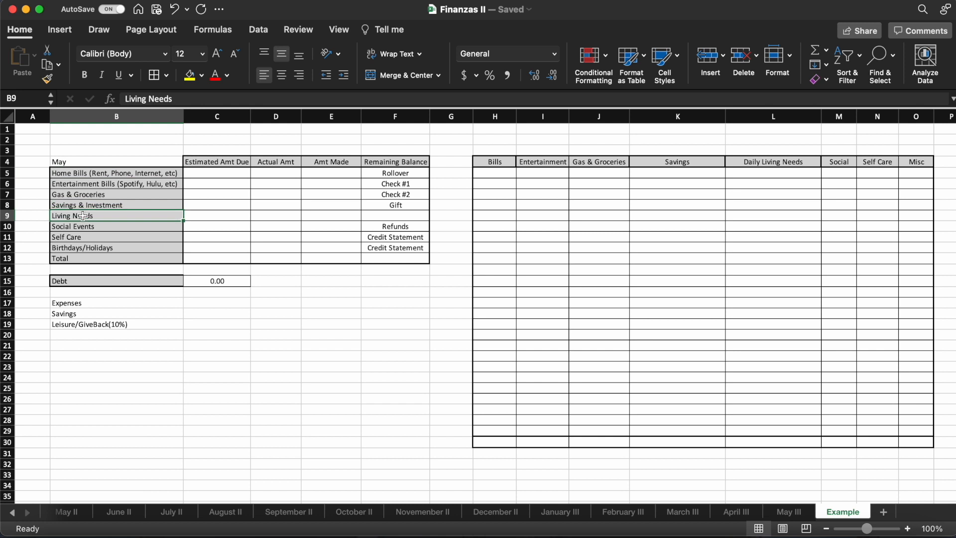
left_click(83, 227)
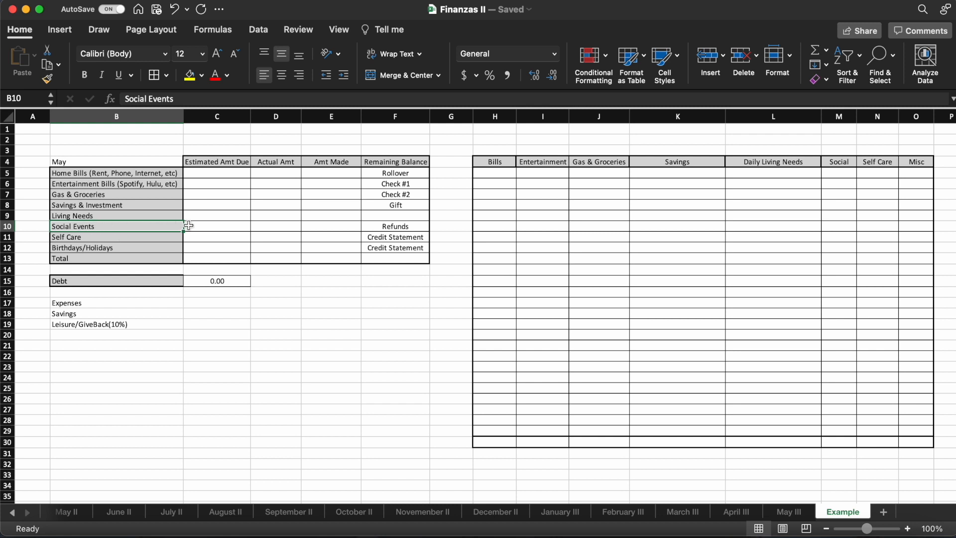
left_click(129, 239)
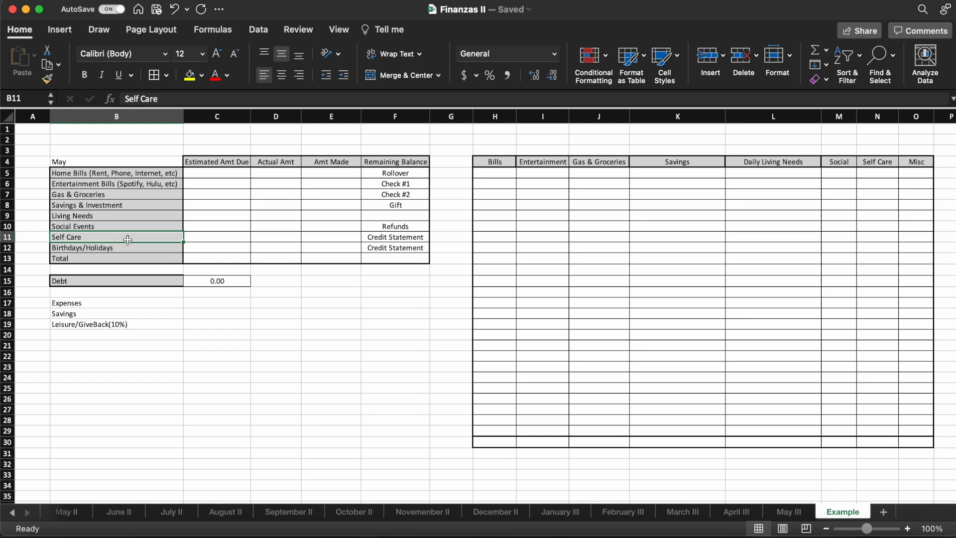
left_click(95, 216)
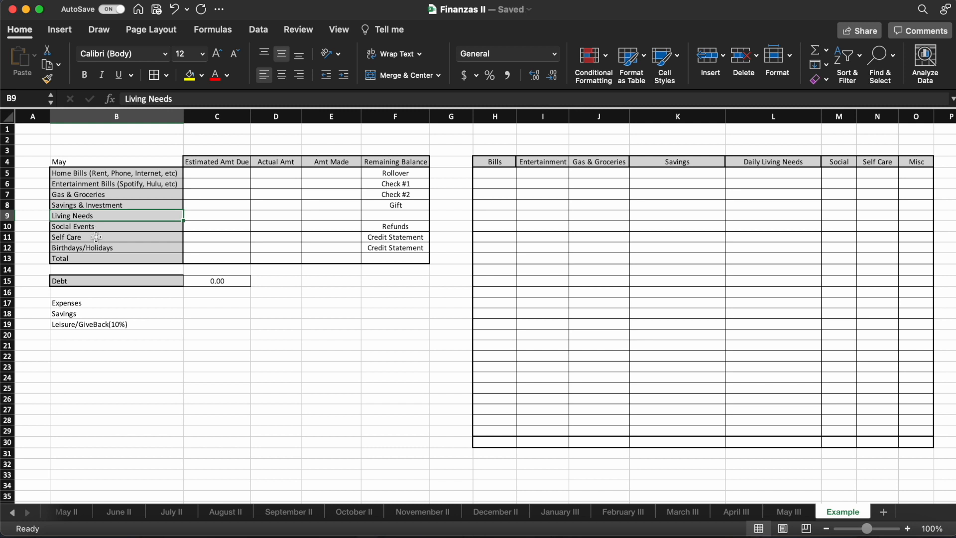
left_click(96, 237)
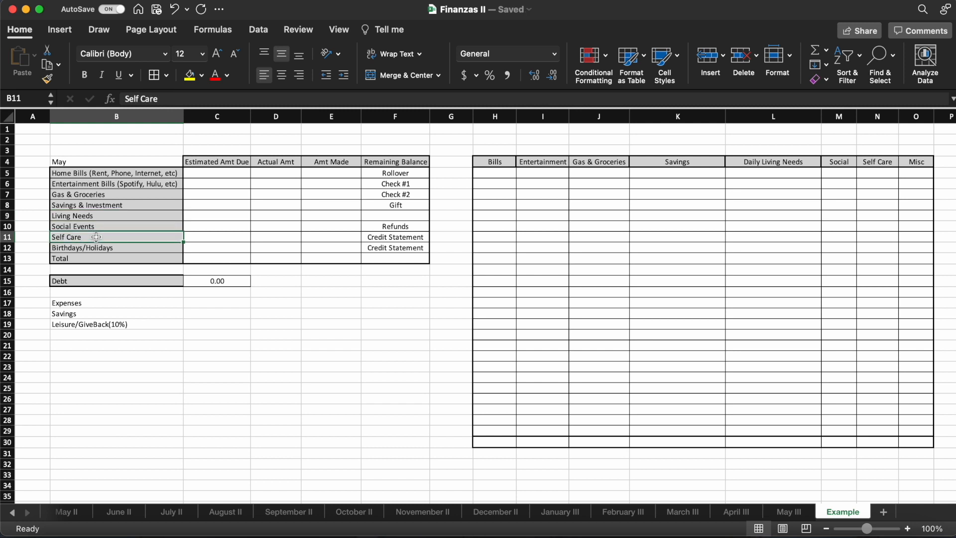
left_click(101, 247)
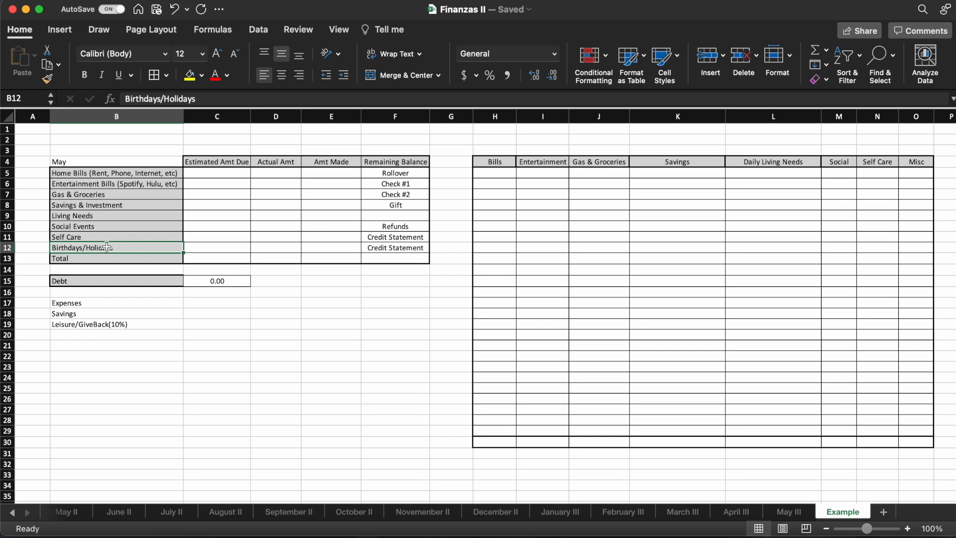
left_click(103, 227)
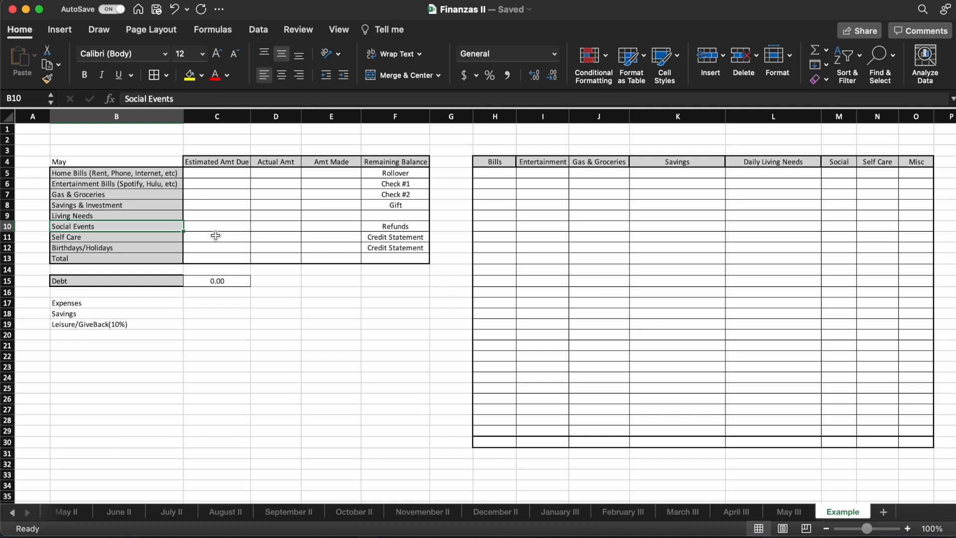
left_click(189, 226)
left_click(193, 237)
left_click(193, 249)
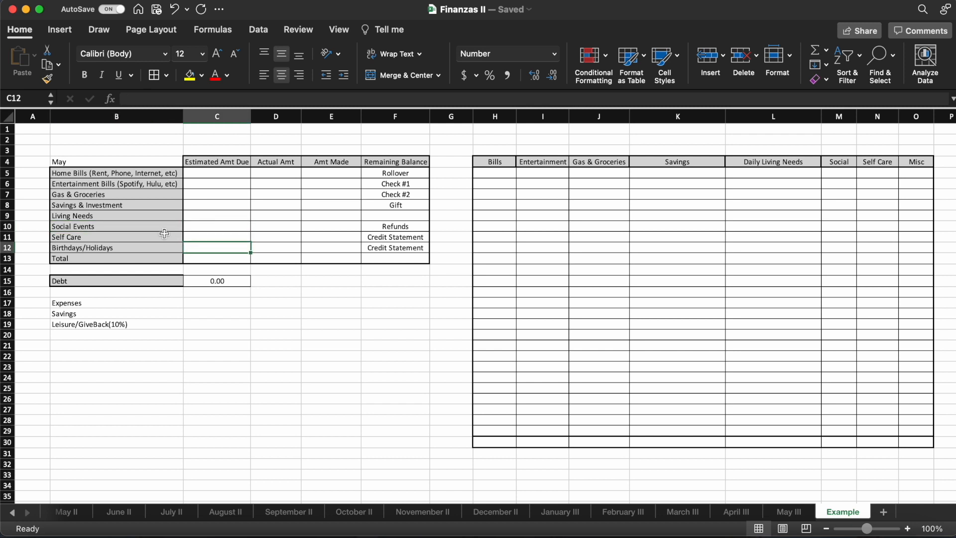
left_click_drag(118, 173, 110, 255)
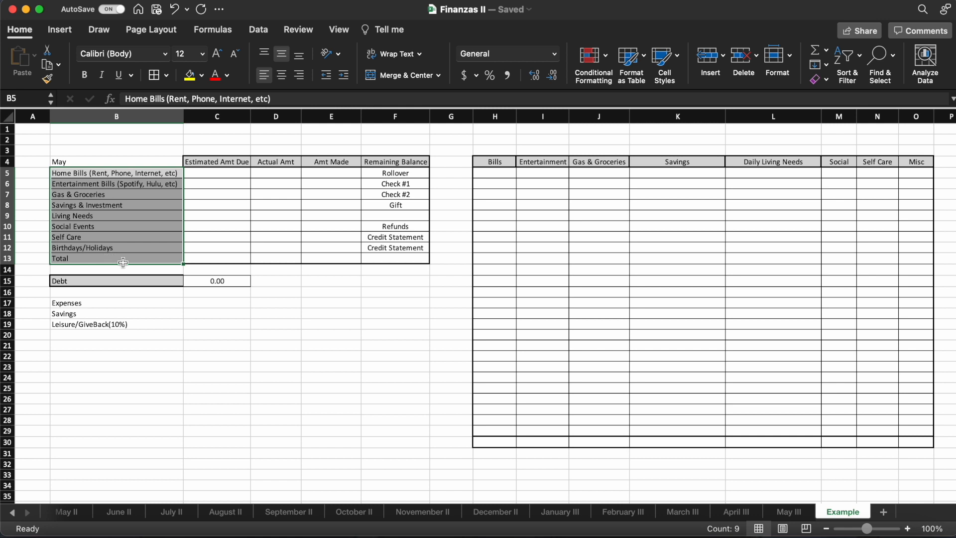
left_click(134, 281)
left_click(130, 250)
- Try a medium blue fill on the category labels in B5:B13 and return them to light grey
left_click_drag(103, 175, 108, 255)
left_click(201, 76)
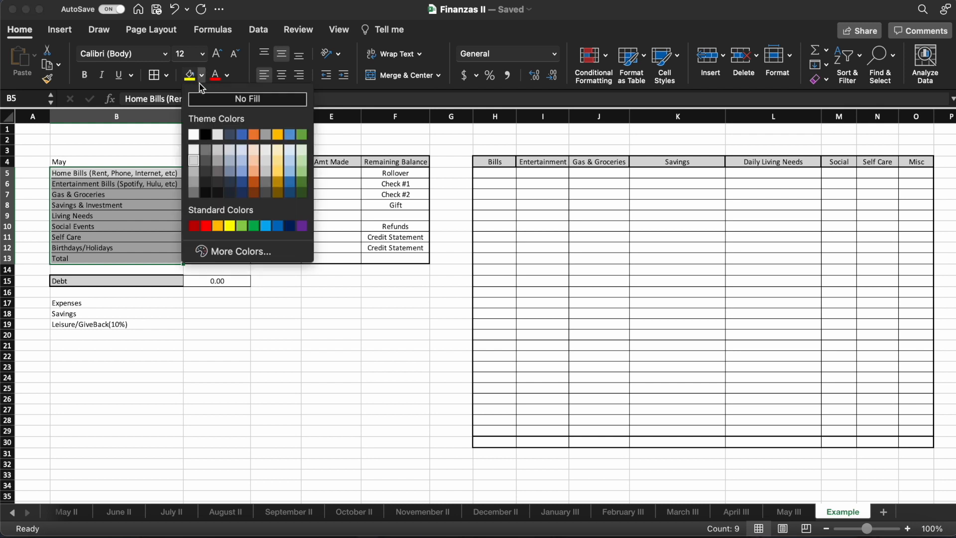
left_click(244, 172)
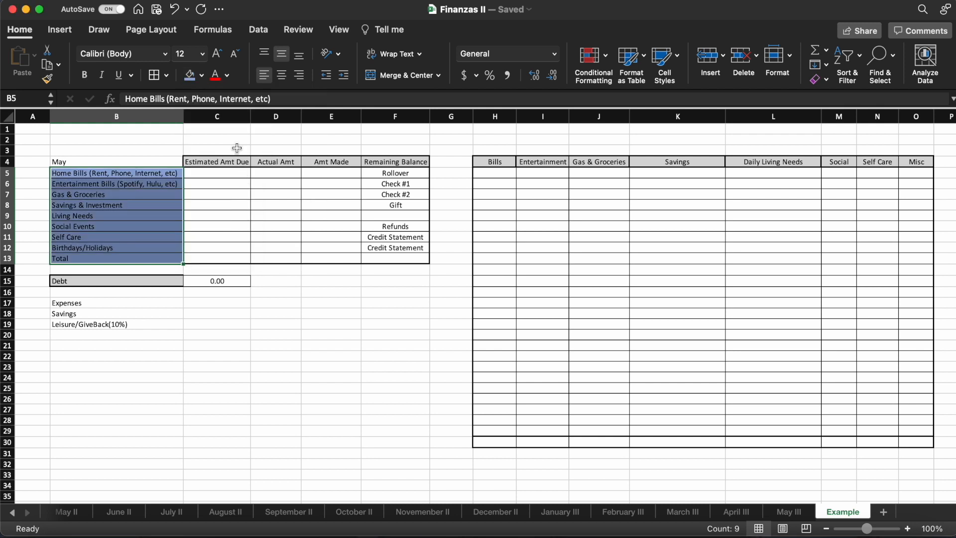
left_click(201, 75)
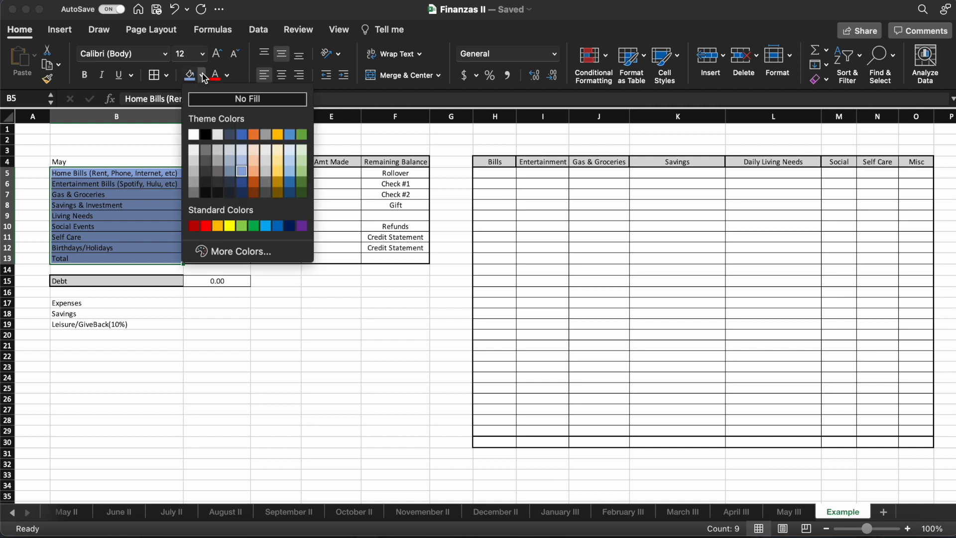
left_click(194, 168)
left_click(203, 320)
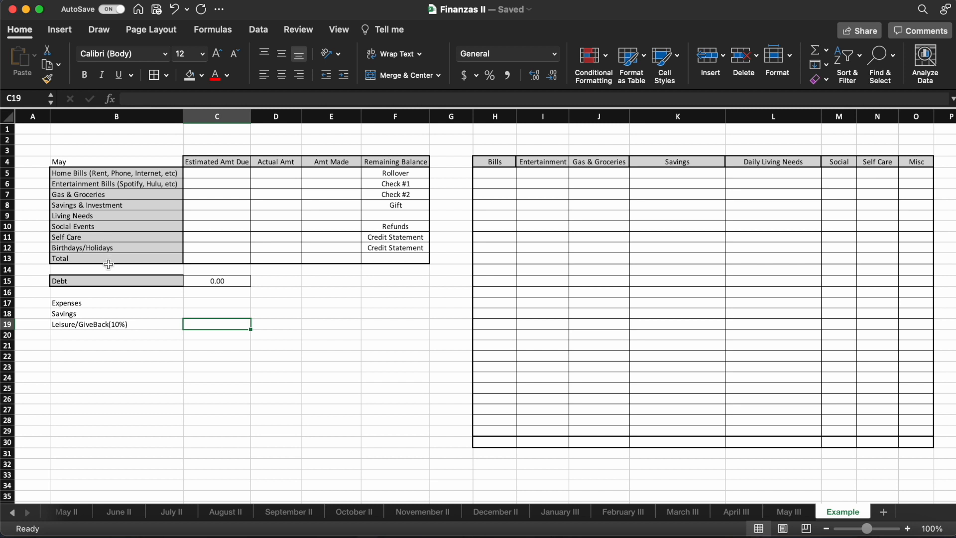
- Examine the May table's headings from Estimated Amt Due to Remaining Balance and the income source labels beside Amt Made
left_click(214, 163)
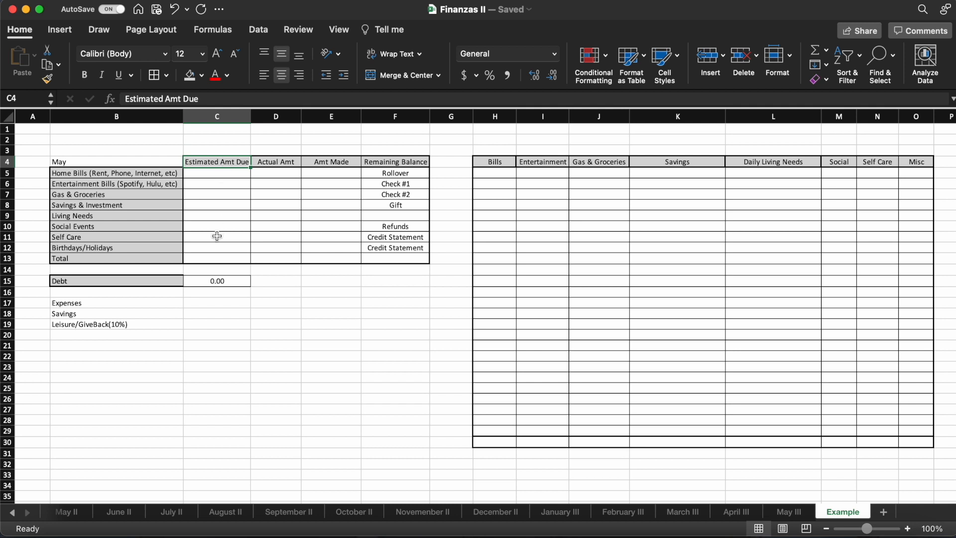
left_click(210, 175)
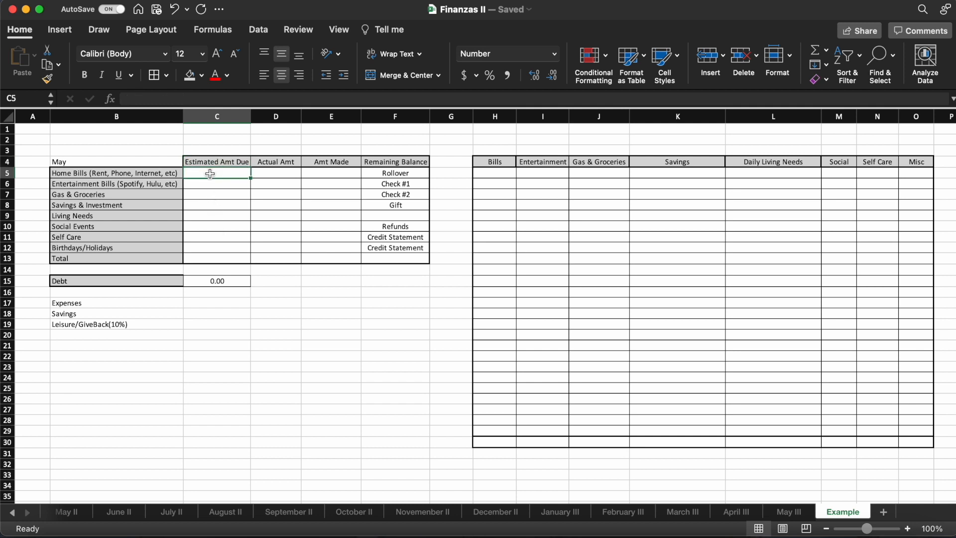
left_click(246, 160)
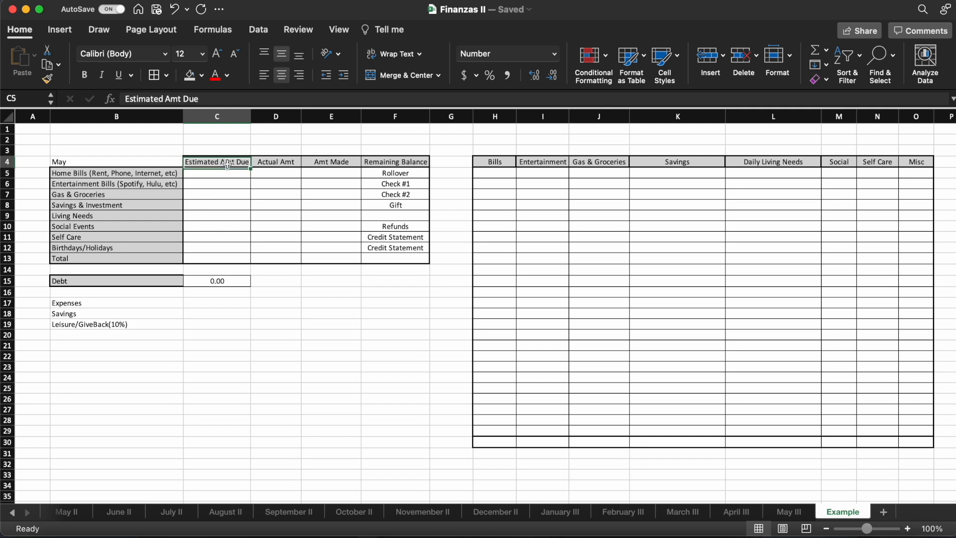
left_click(280, 162)
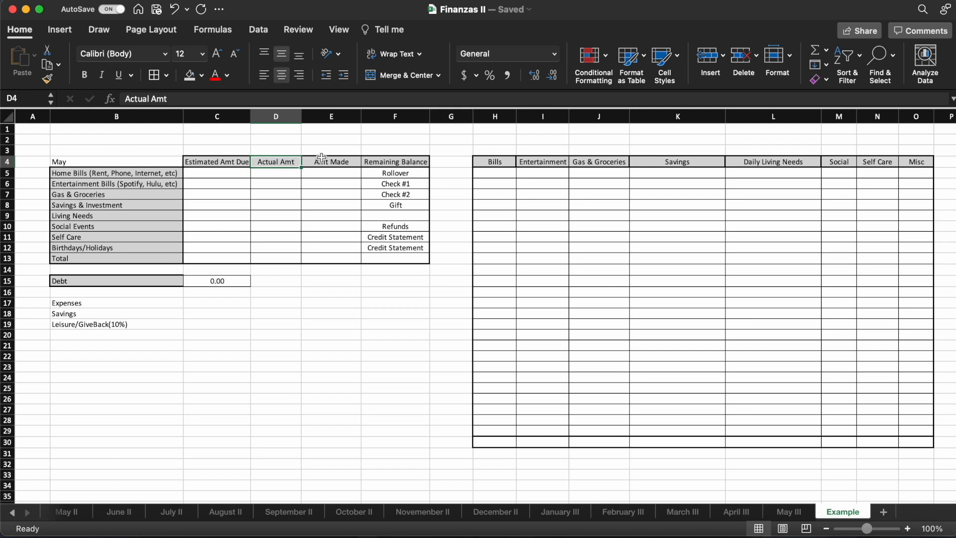
left_click(330, 163)
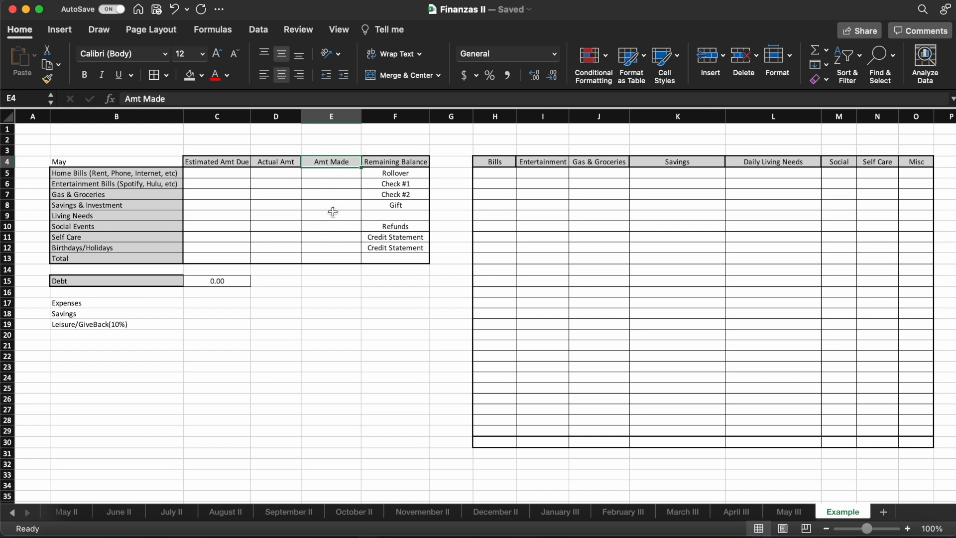
left_click(421, 160)
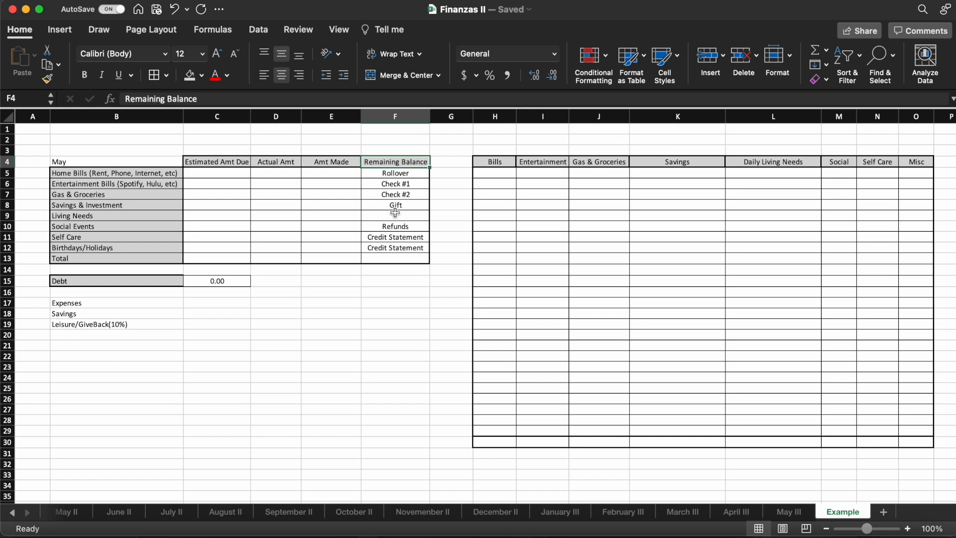
left_click(396, 259)
left_click_drag(380, 172, 401, 247)
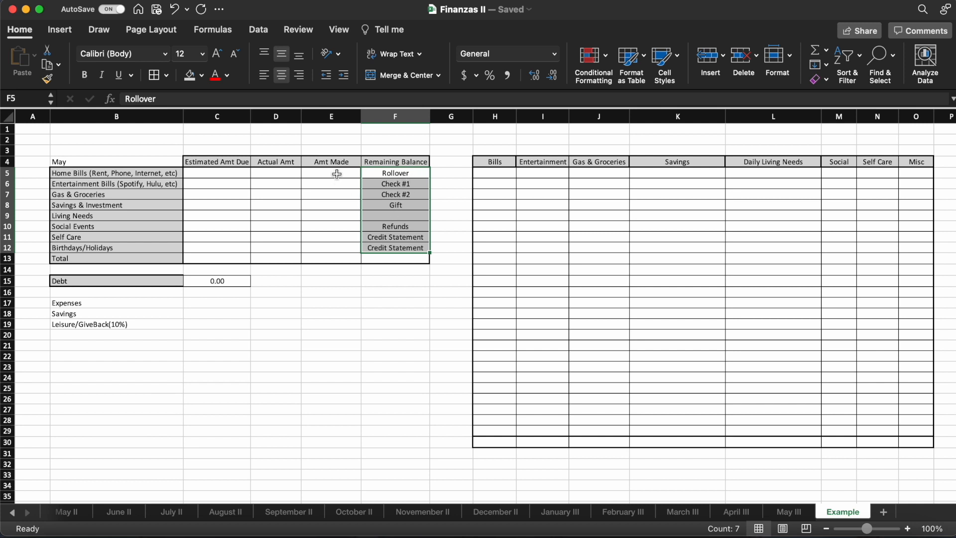
left_click_drag(336, 173, 335, 244)
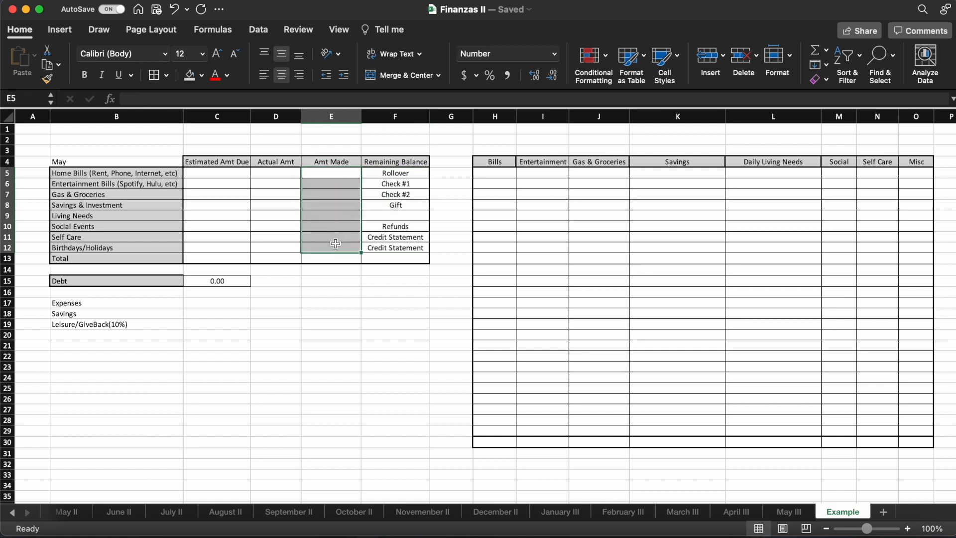
left_click(421, 173)
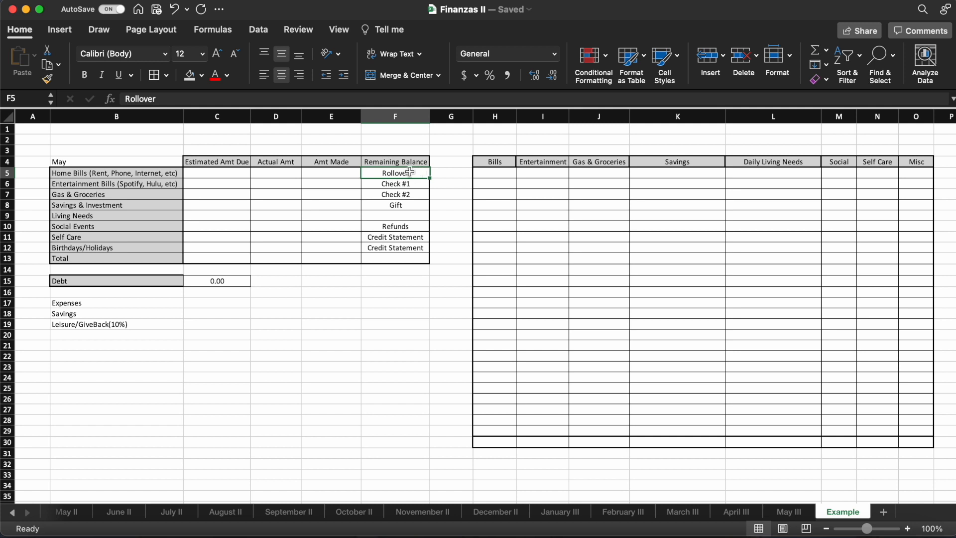
left_click(324, 173)
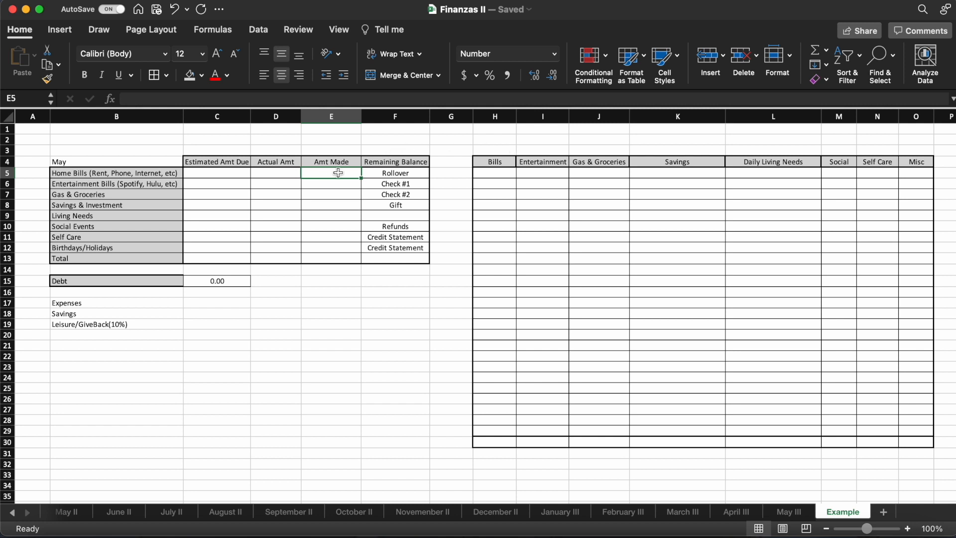
left_click_drag(79, 162, 392, 261)
left_click(369, 299)
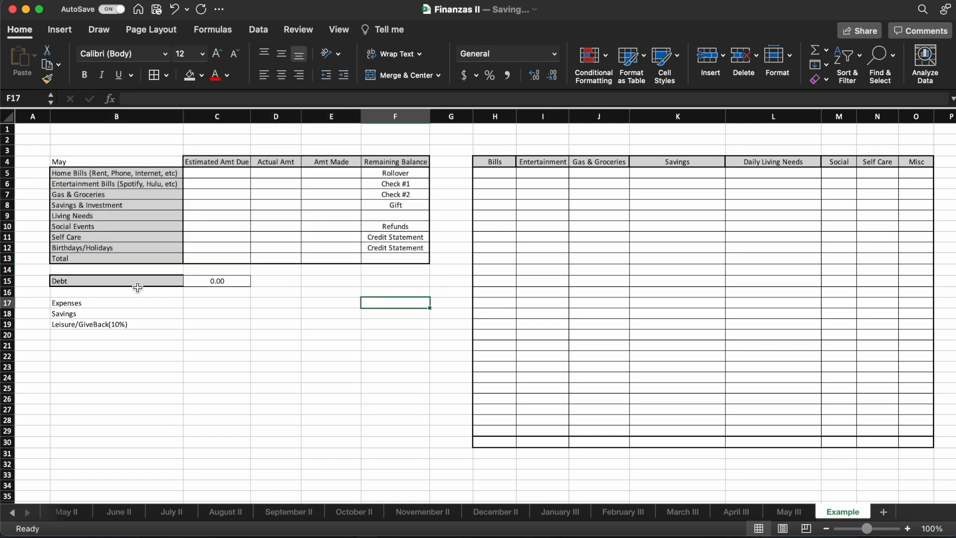
- Examine the Debt row below the May table and the blank spending table in columns H to O
left_click(67, 280)
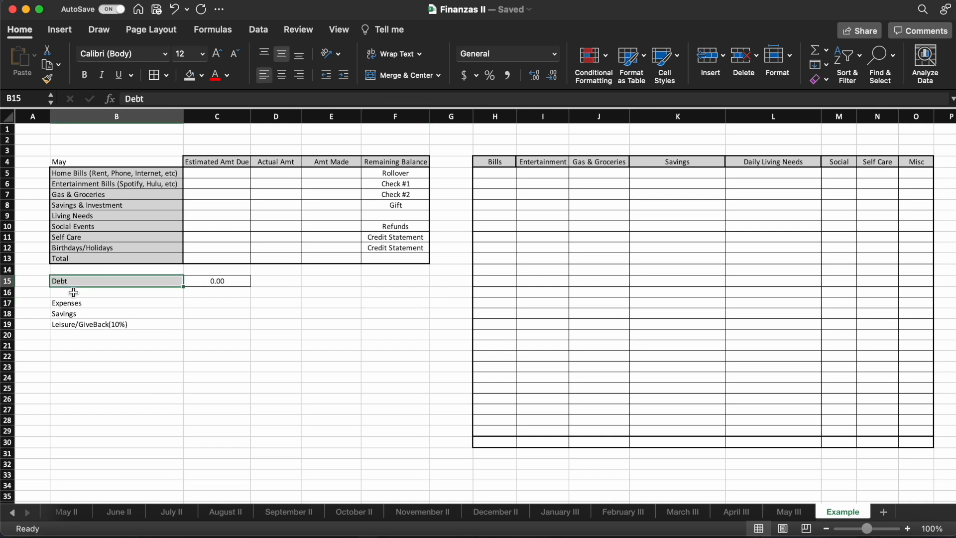
left_click(200, 282)
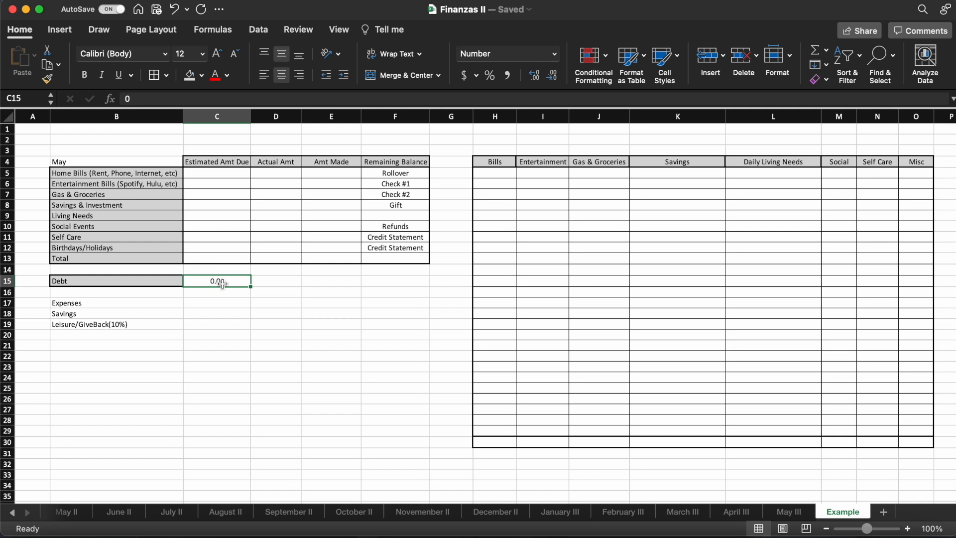
left_click(155, 282)
left_click(197, 282)
scroll(363, 298, "right", 5)
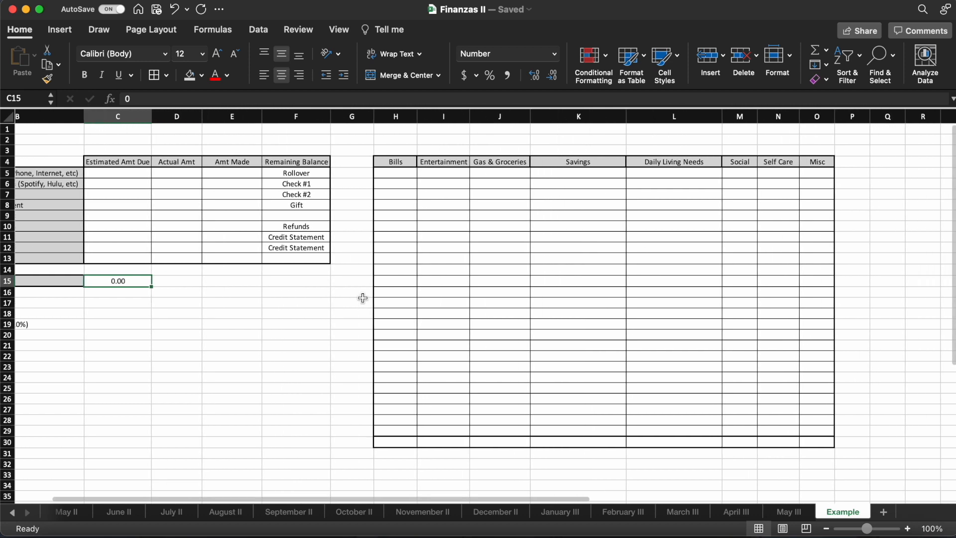
scroll(362, 298, "right", 1)
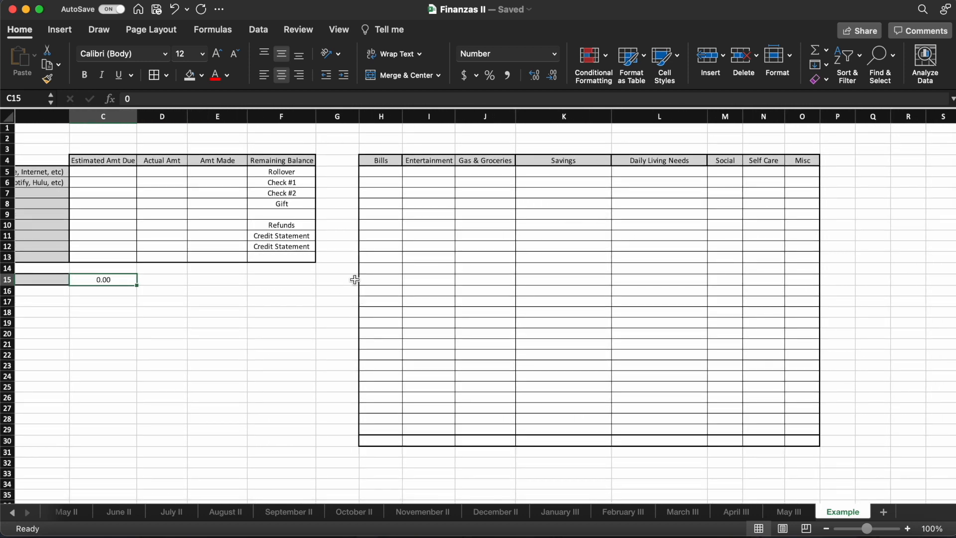
scroll(354, 279, "left", 5)
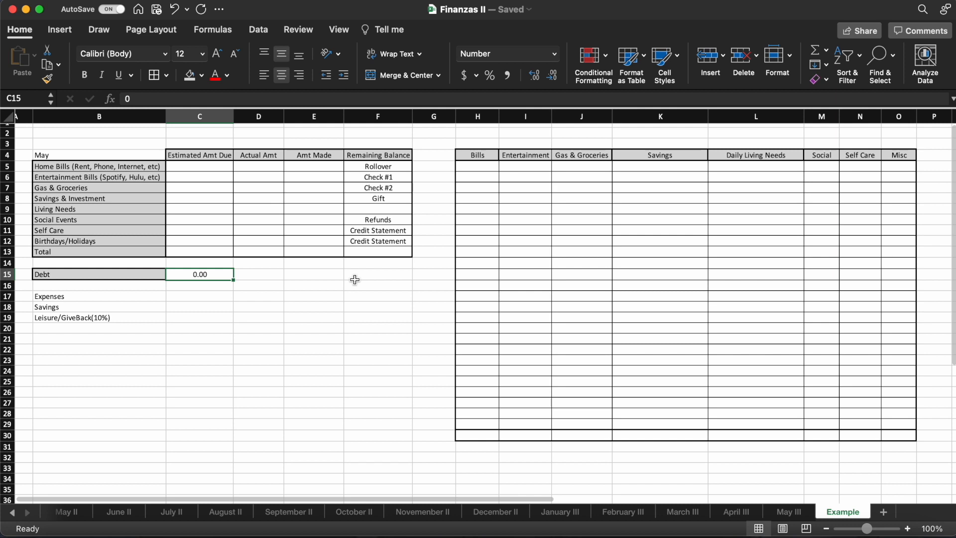
- Compare the spending table's headings in row 4 with the matching category labels and the Debt label in column B
left_click(478, 156)
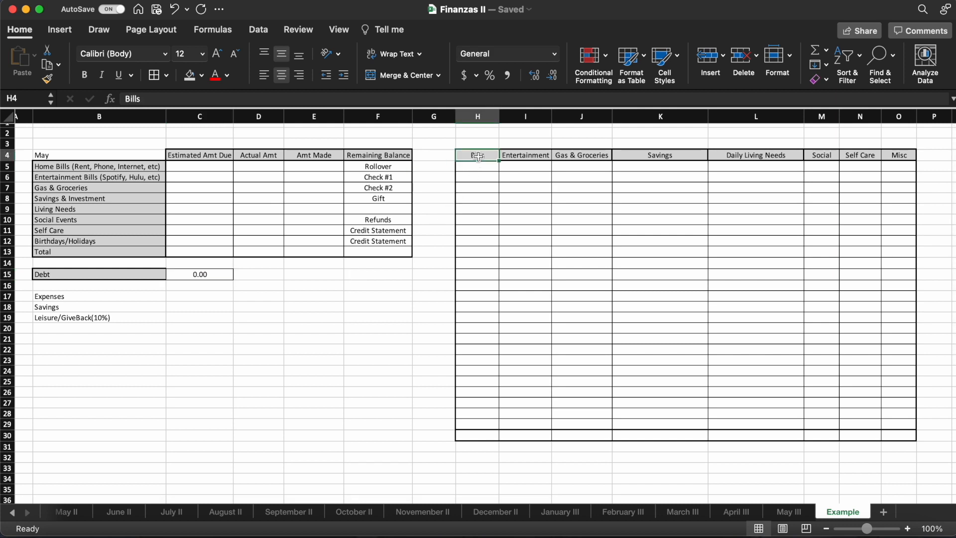
left_click(516, 155)
left_click(571, 156)
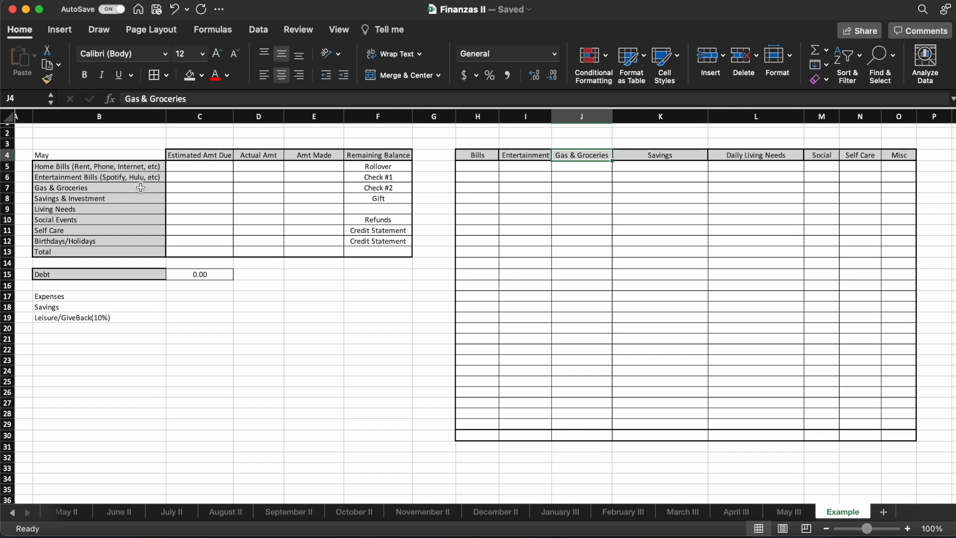
left_click(75, 168)
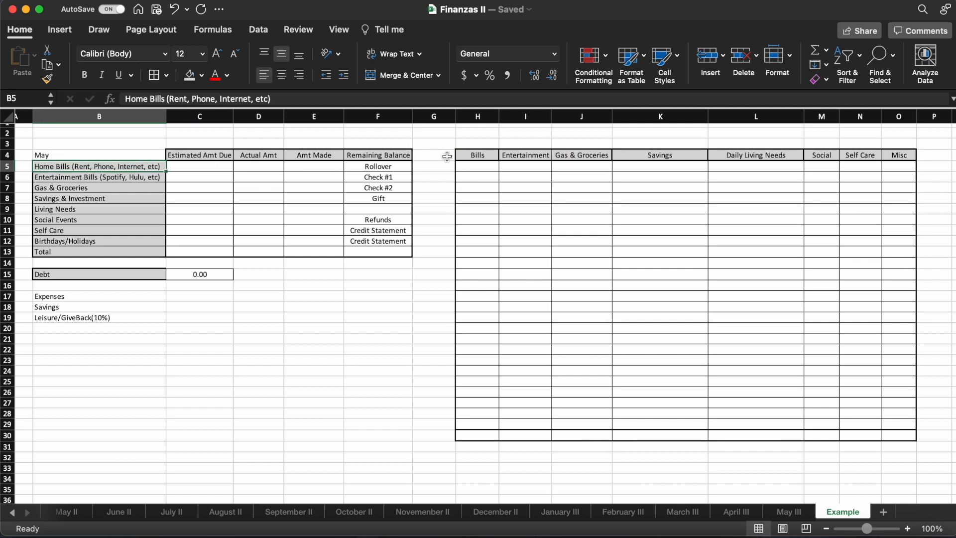
left_click(470, 157)
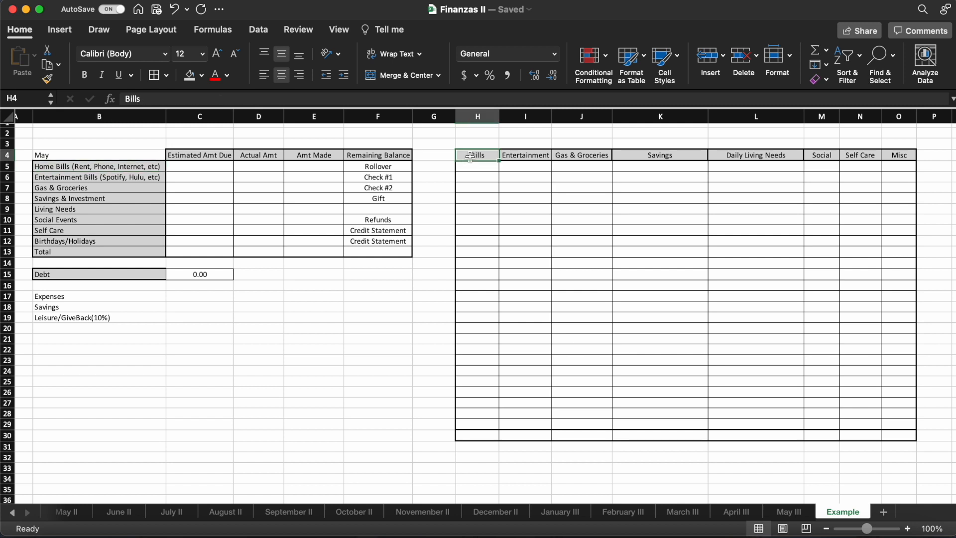
left_click(110, 177)
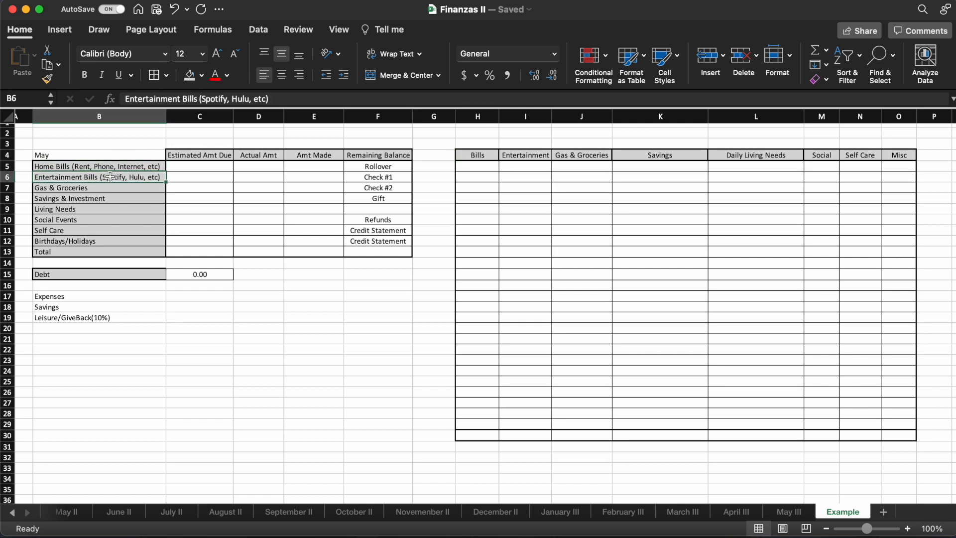
left_click(527, 155)
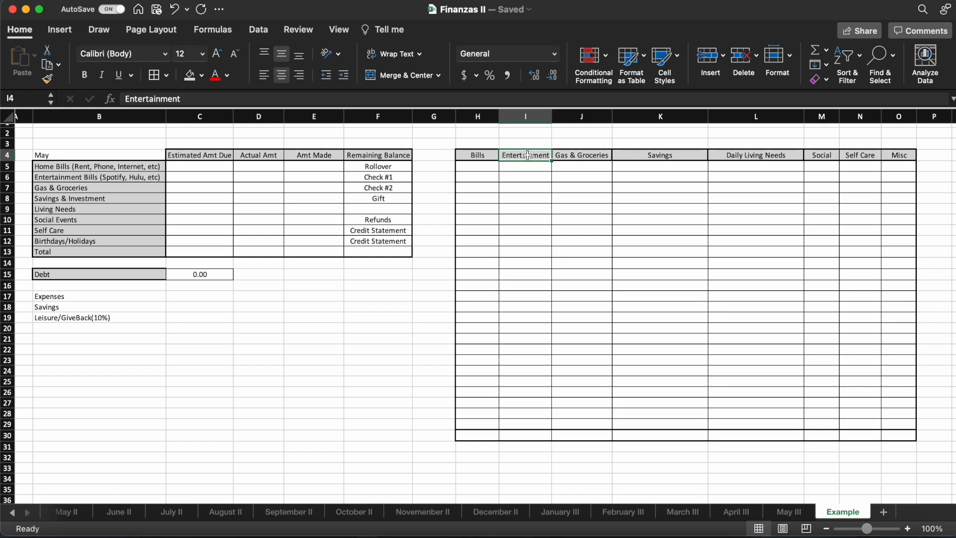
left_click(110, 189)
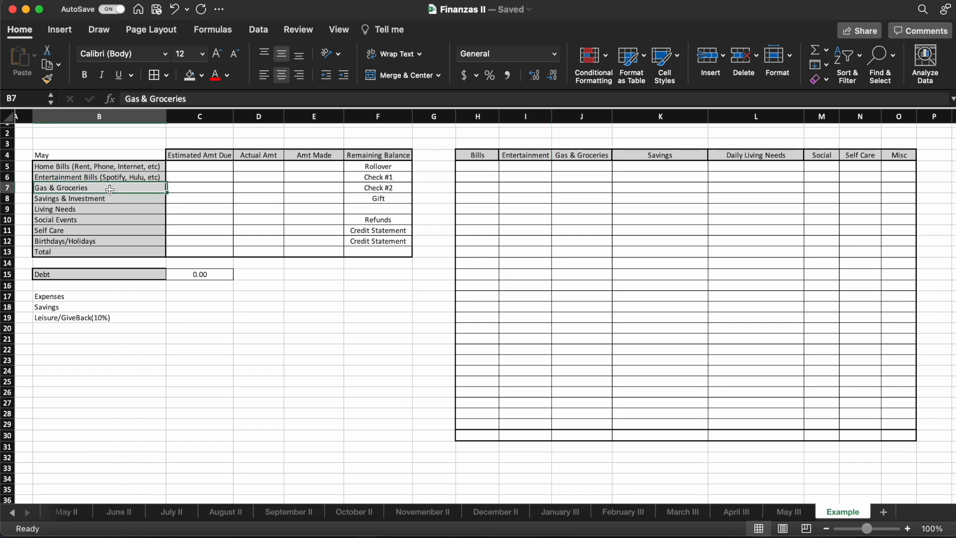
left_click(604, 160)
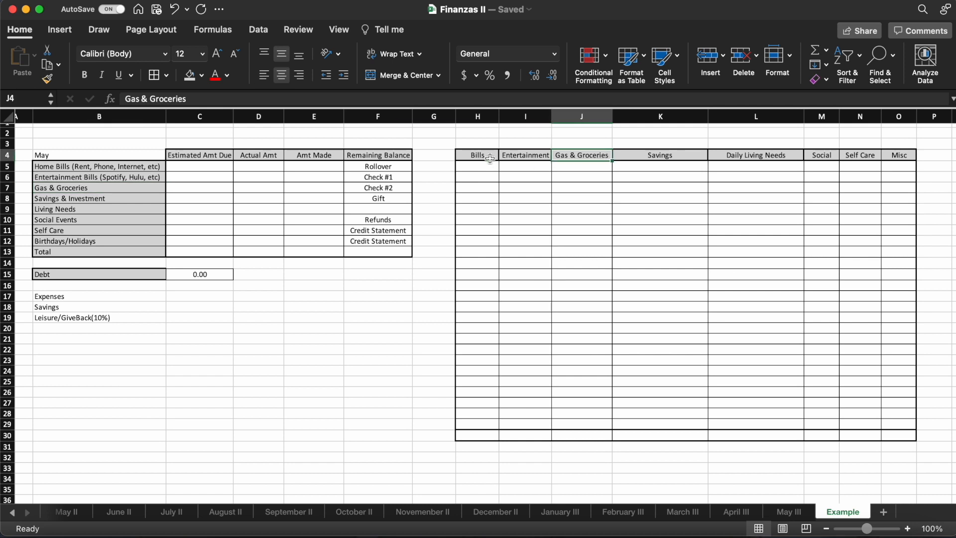
left_click_drag(109, 165, 99, 308)
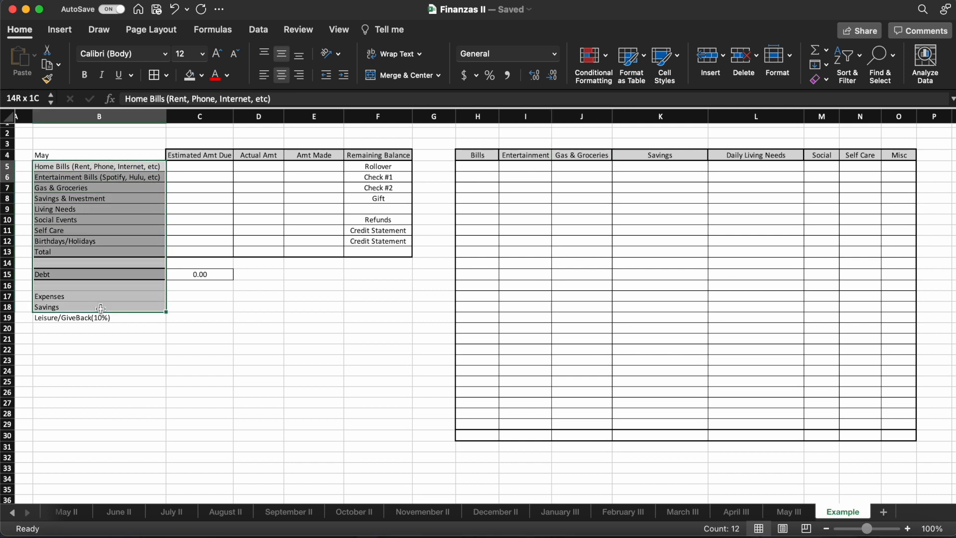
left_click_drag(470, 156, 899, 167)
left_click(65, 276)
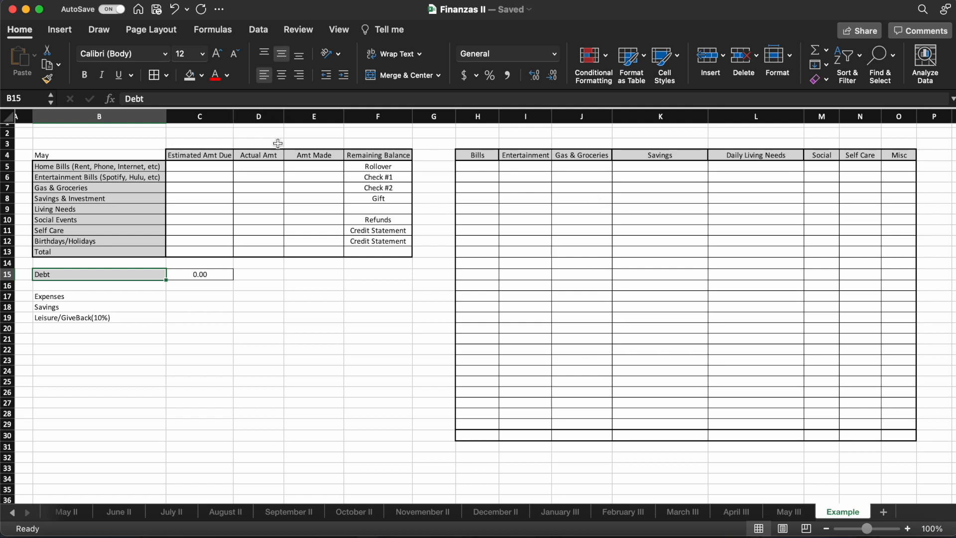
- Enter Amt Made values of 200 for Rollover in E5 and 2000 for Check #1 in E6
left_click(328, 168)
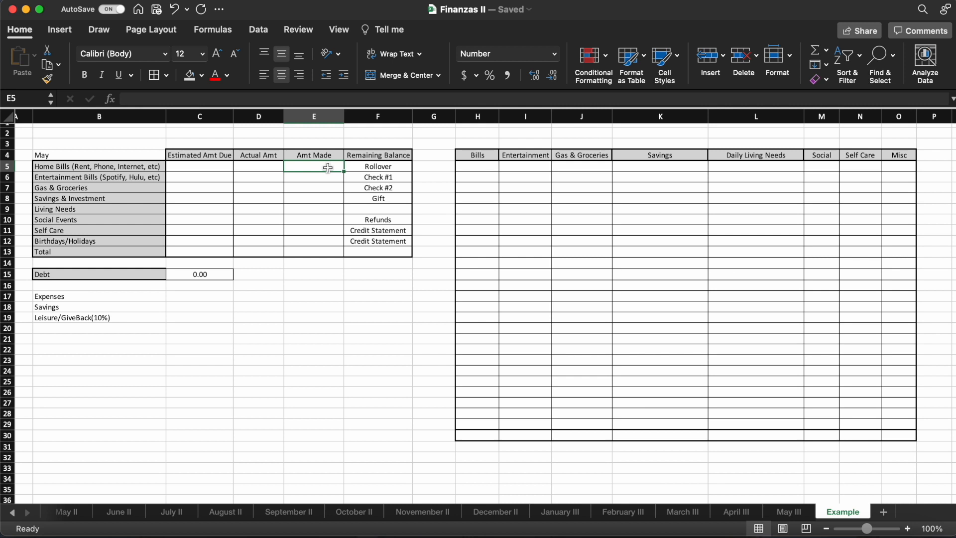
type("200")
key("ctrl+Return")
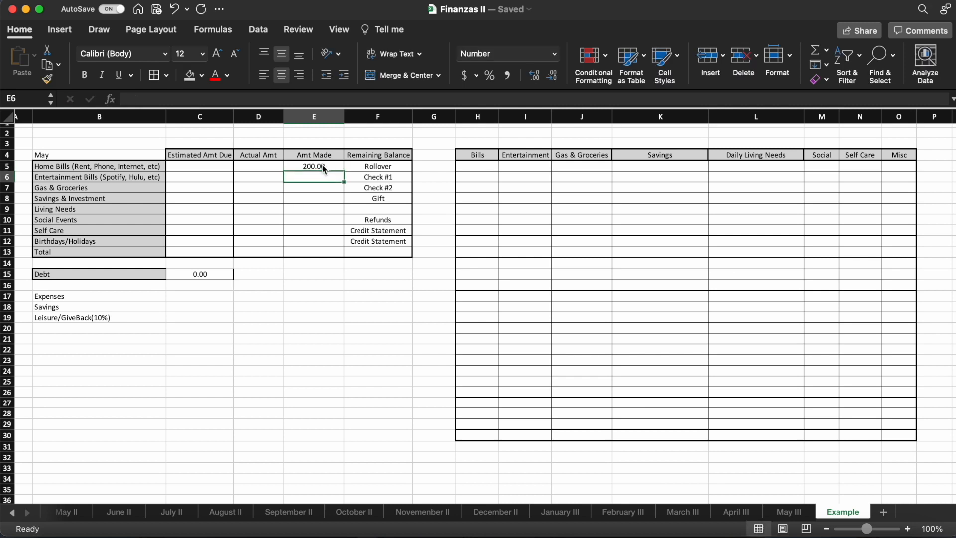
left_click(376, 180)
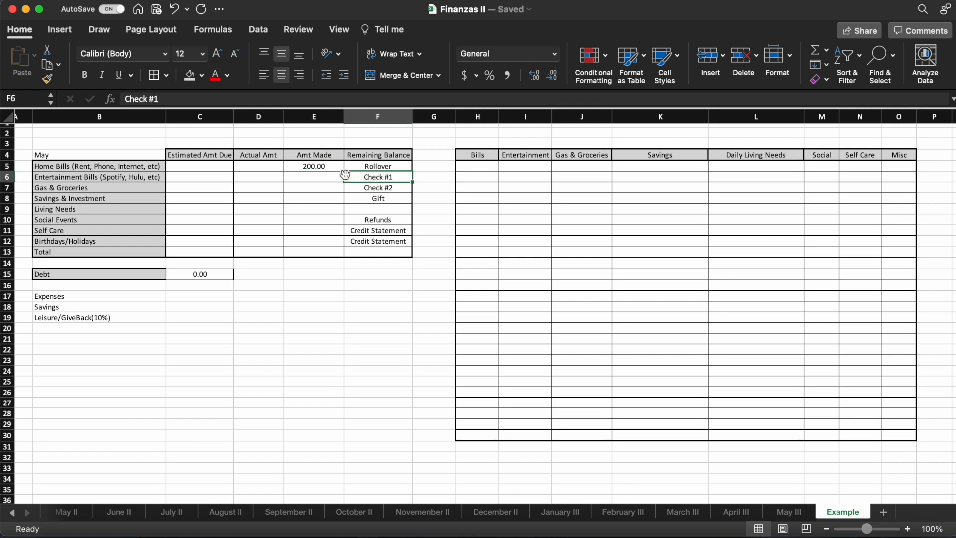
left_click(326, 176)
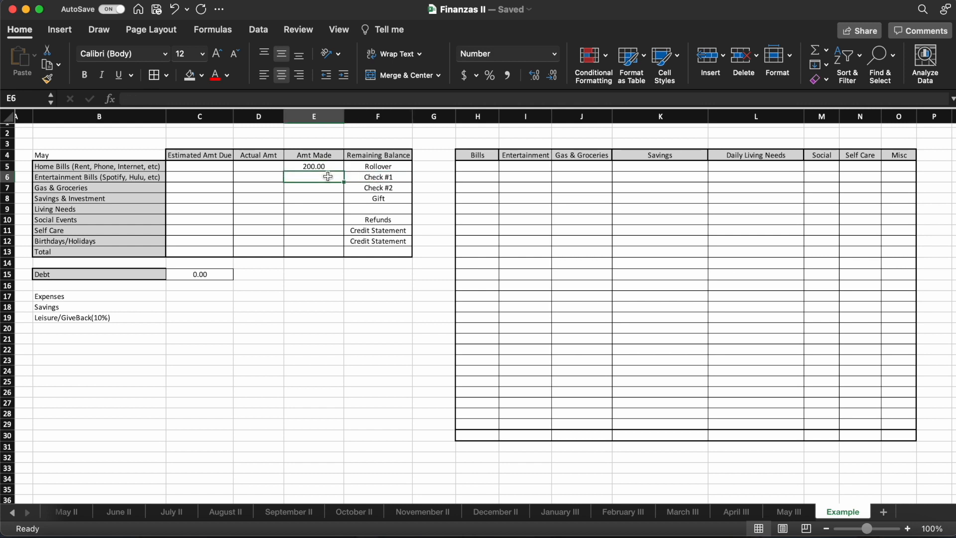
type("2000")
key("Return")
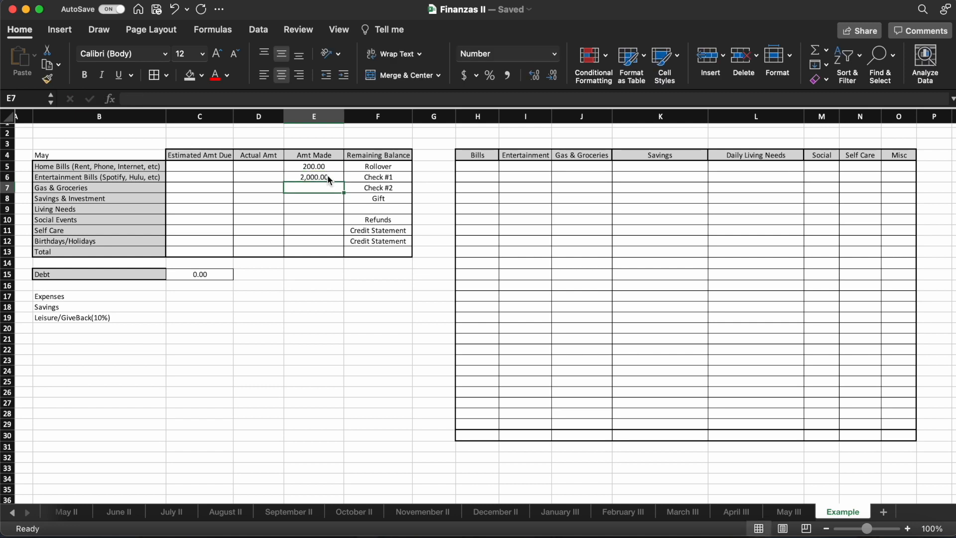
- Enter 2000 as the Amt Made value for Check #2 in E7
left_click(326, 177)
mouse_move(327, 179)
left_mouse_down()
mouse_move(317, 188)
mouse_move(310, 180)
left_mouse_up()
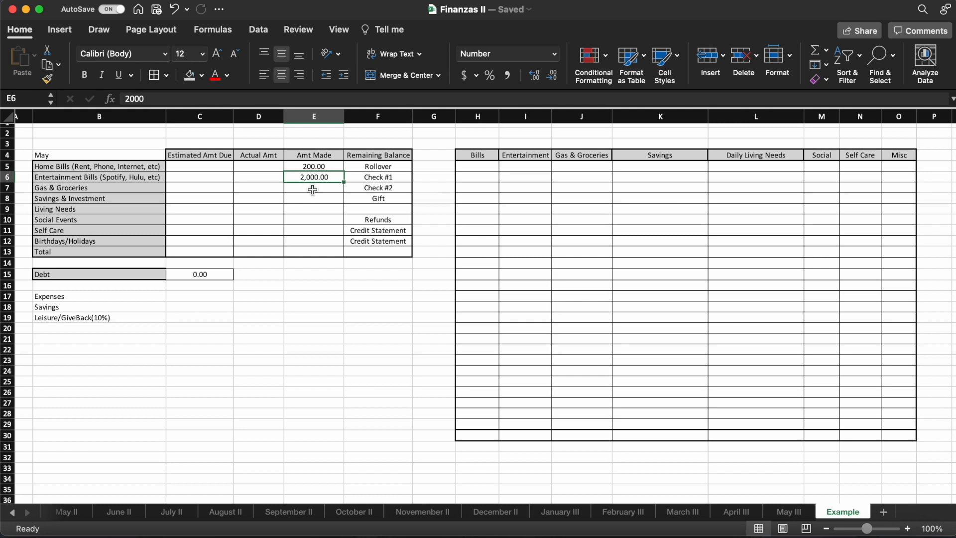
left_click(312, 190)
type("2000")
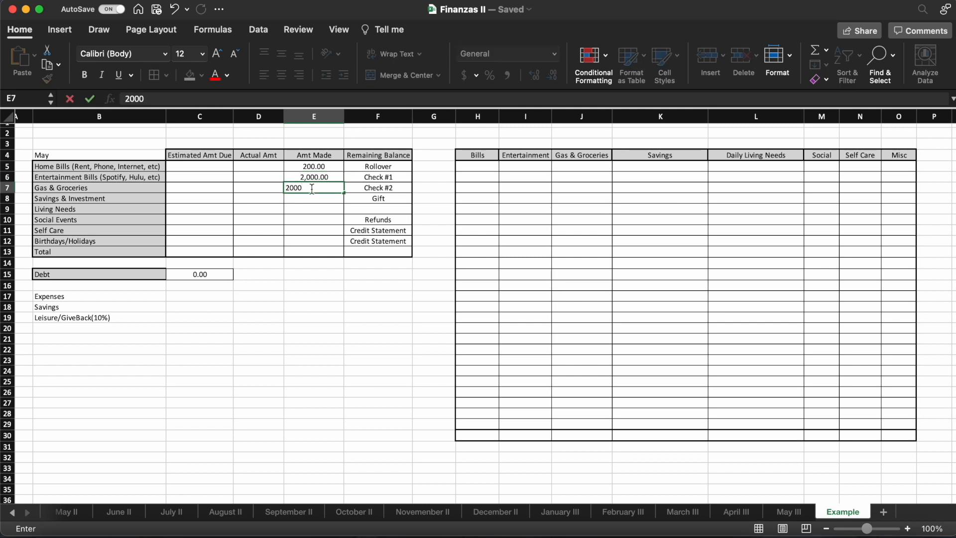
key("Return")
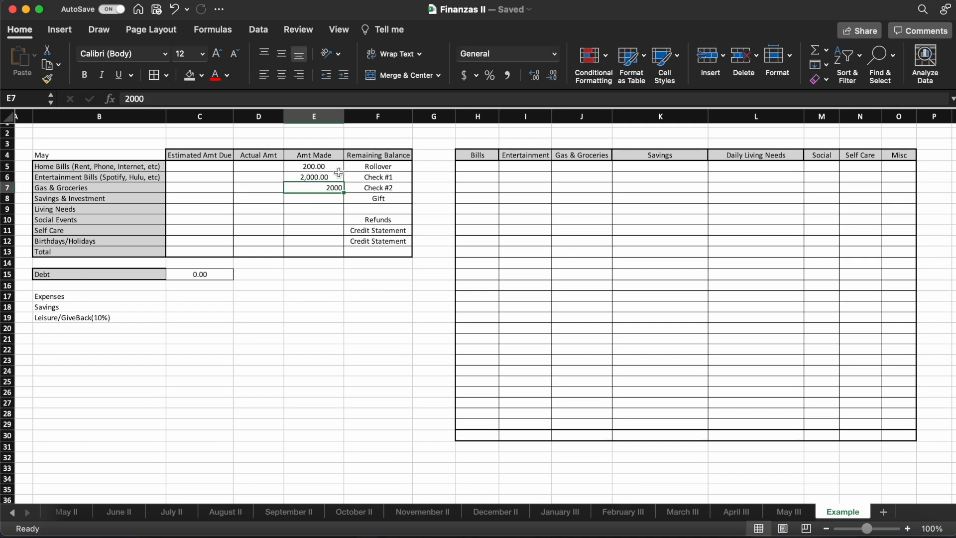
- Format the Amt Made cells E5:E13 as numbers with two decimal places and centre them horizontally
left_click_drag(308, 166, 309, 252)
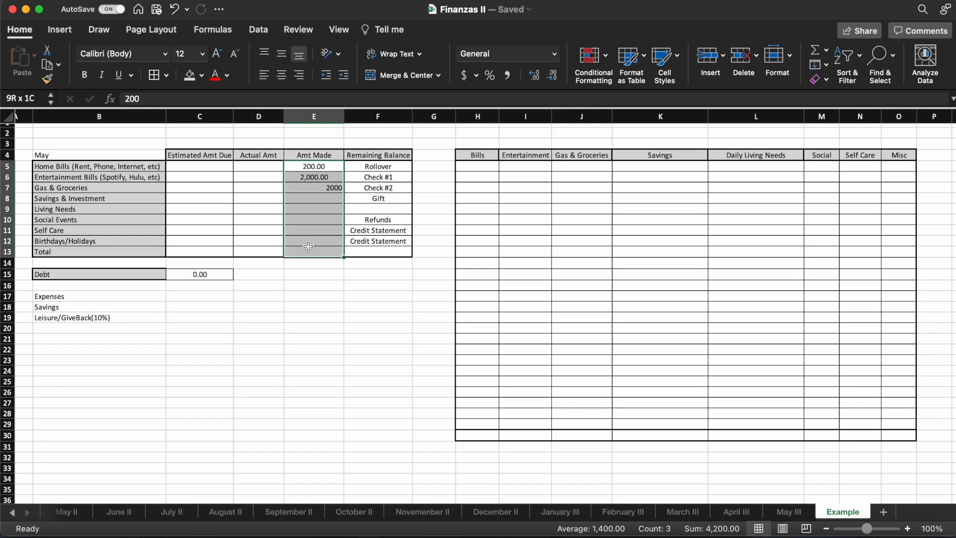
left_click(537, 78)
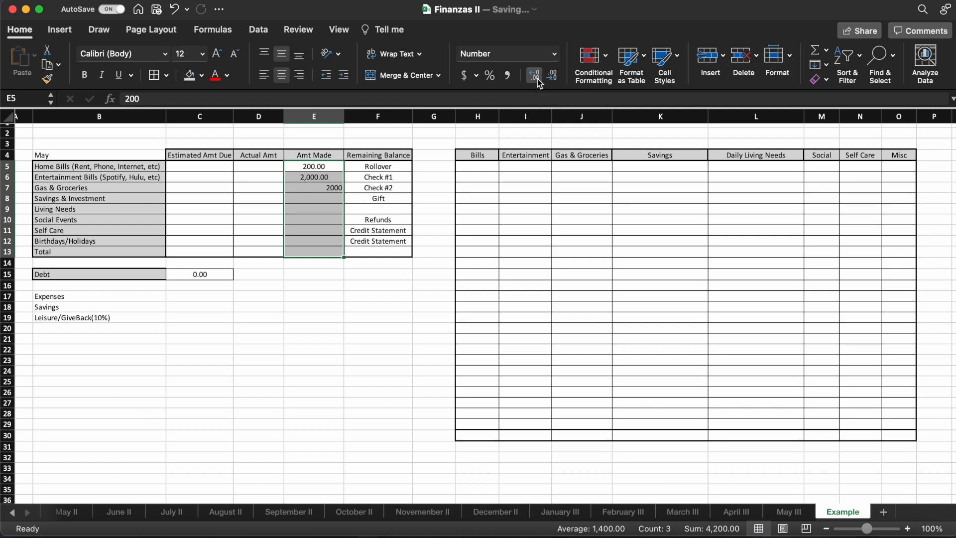
left_click(553, 78)
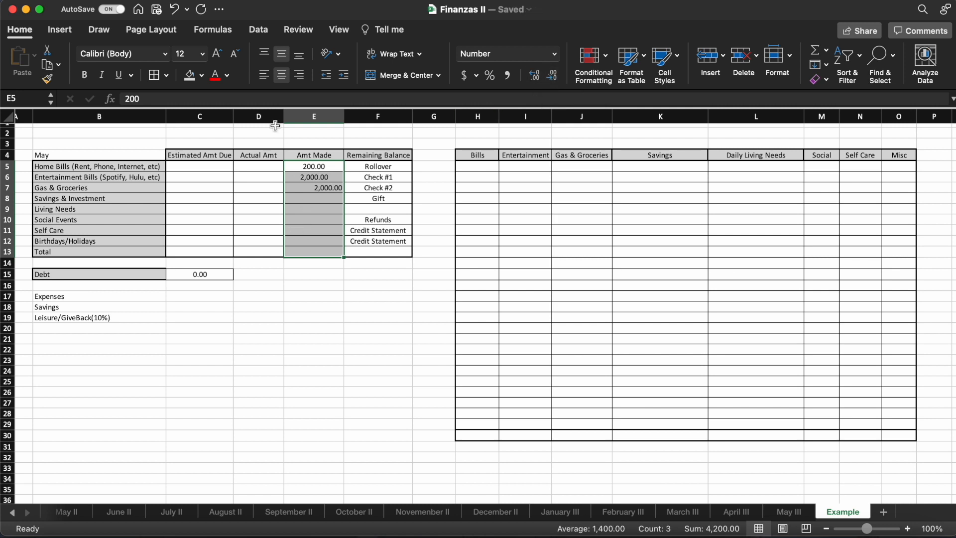
left_click(282, 77)
left_click(282, 78)
left_click(314, 218)
- Enter 50 as the Amt Made value for Gift in E8
left_click(334, 199)
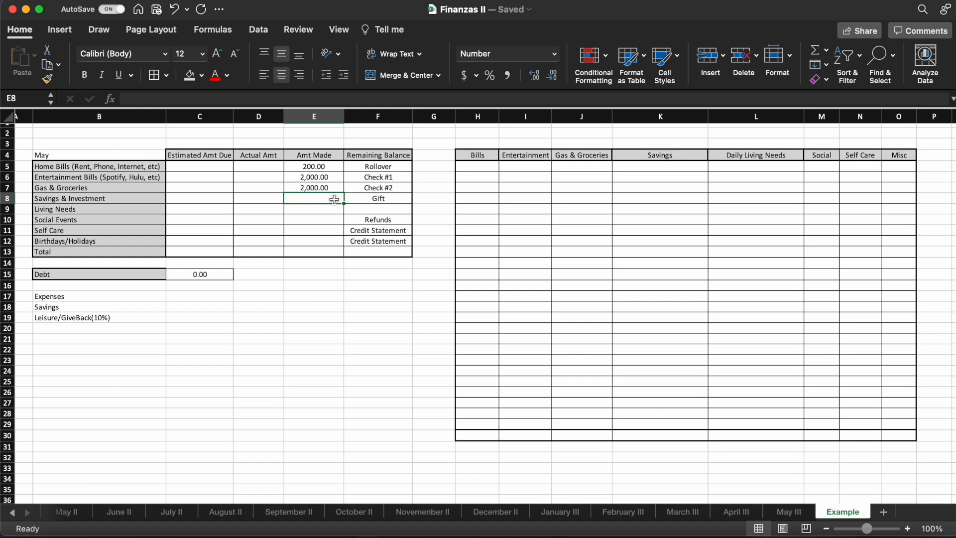
type("50")
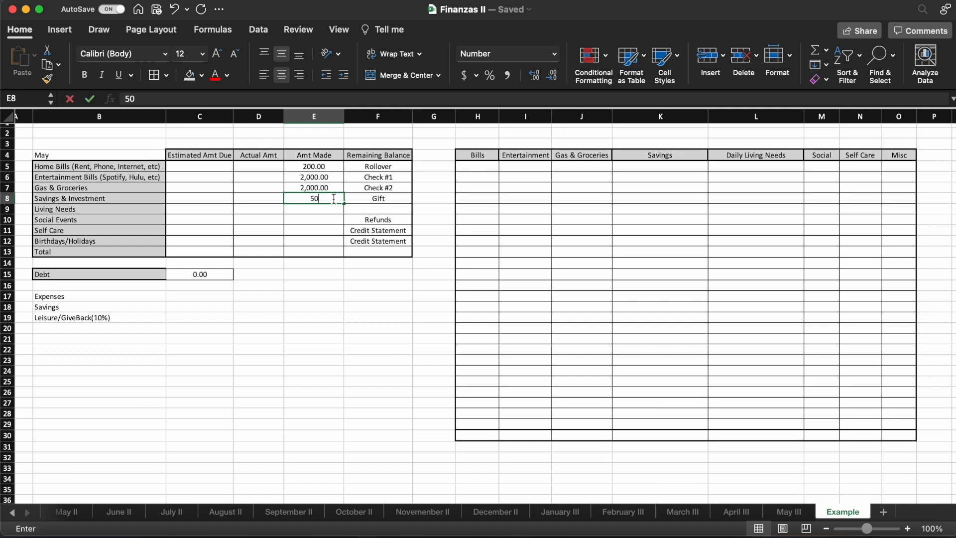
key("Return")
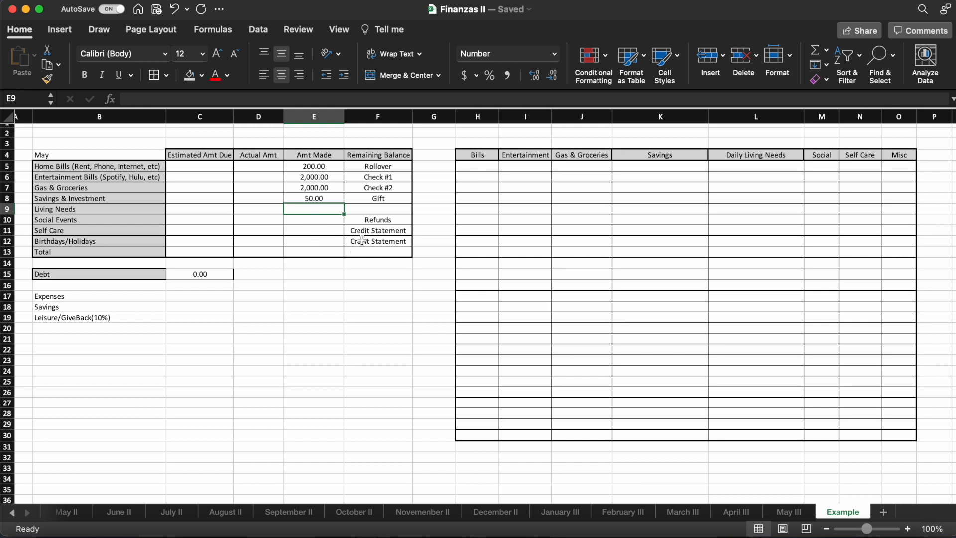
- Examine the Refunds and Credit Statement labels in F10:F12 and the Amt Made cells beside them
left_click(387, 220)
left_click(388, 231)
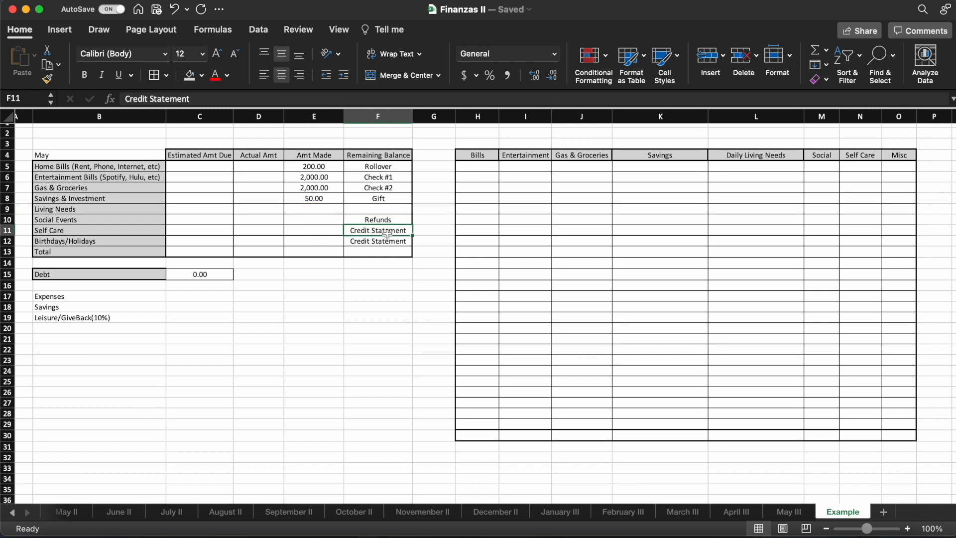
left_click(386, 241)
left_click(379, 221)
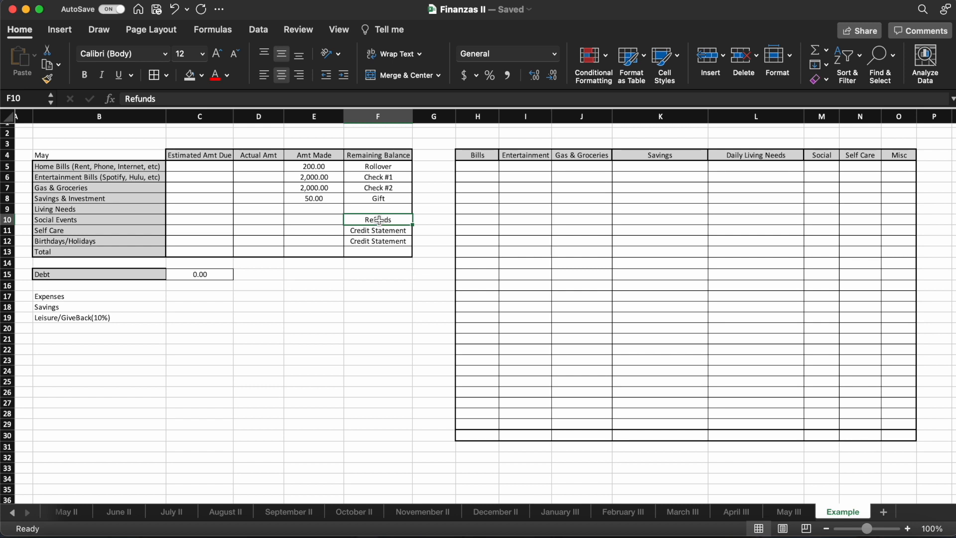
left_click(325, 223)
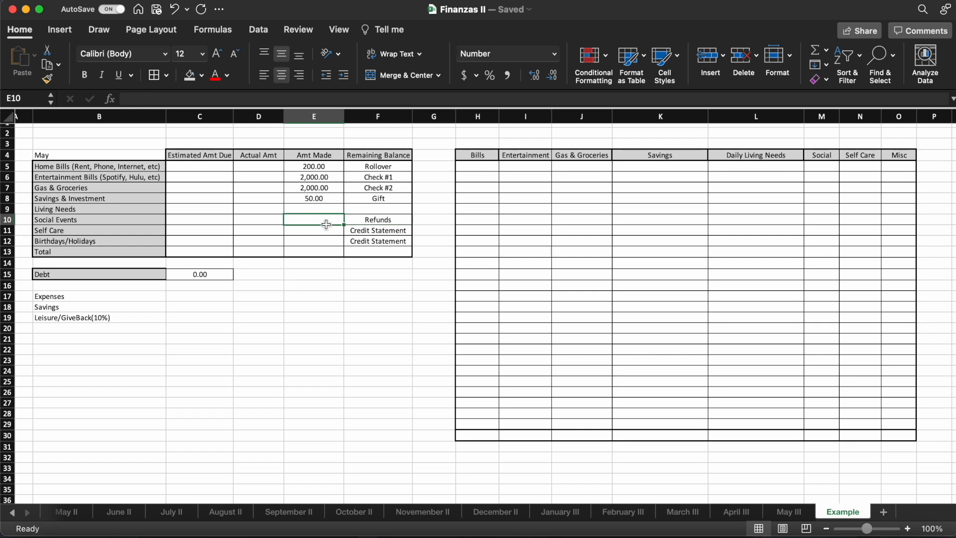
left_click(359, 230)
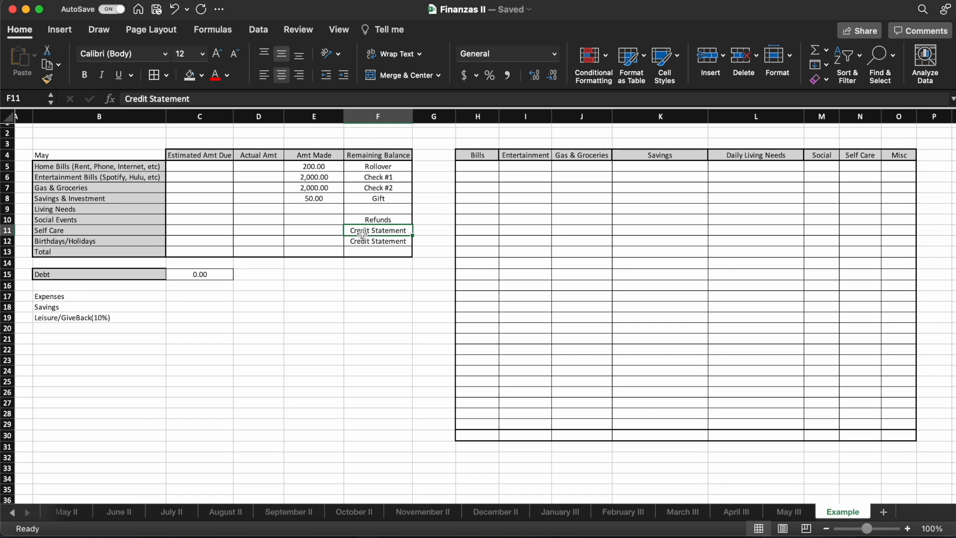
left_click(328, 233)
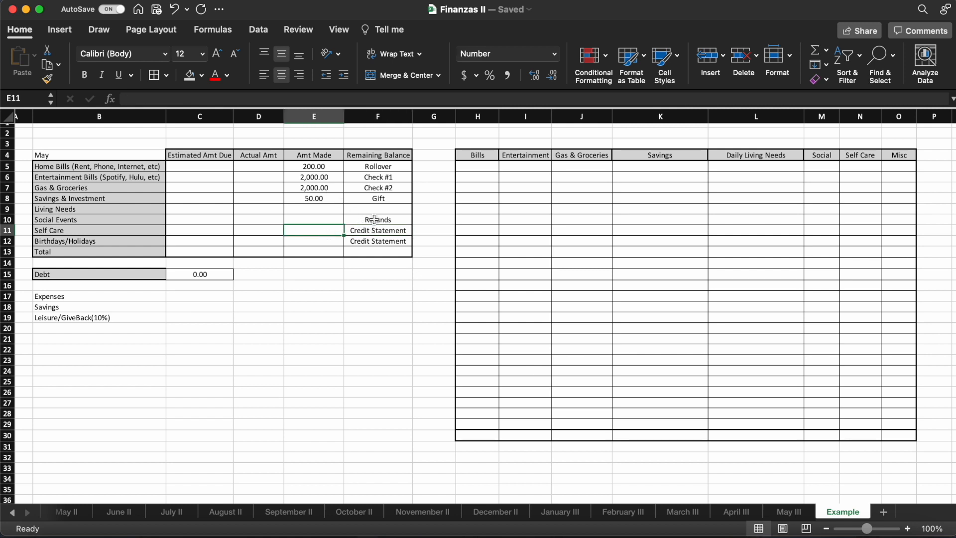
mouse_move(376, 220)
left_mouse_down()
mouse_move(375, 243)
mouse_move(368, 232)
left_mouse_up()
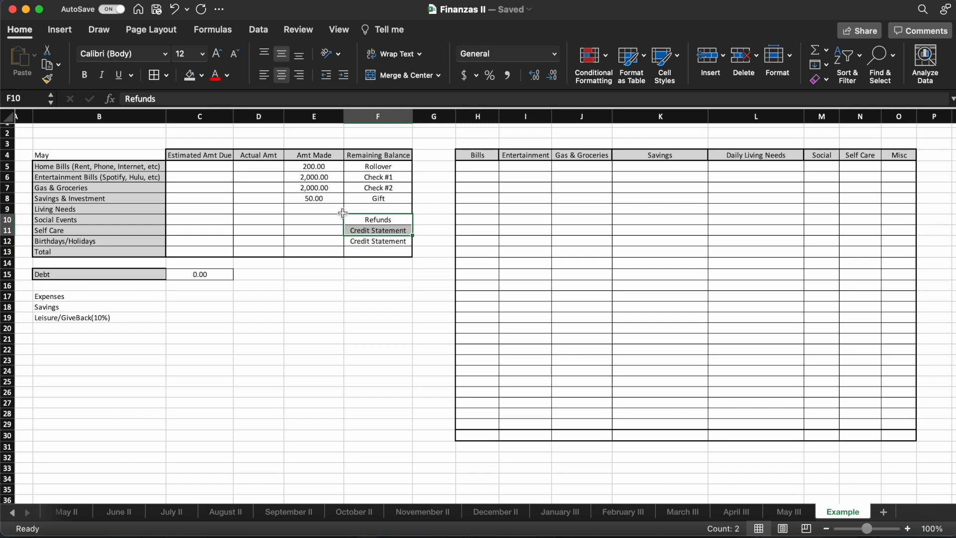
- Total the Amt Made column in E13 with the formula =SUM(E5:E12)
left_click(307, 253)
type("=")
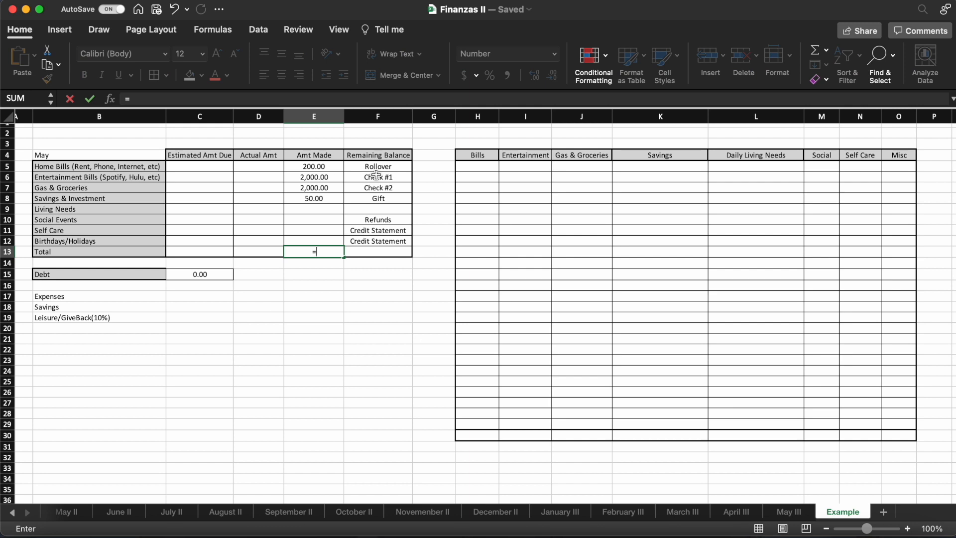
type("SUM")
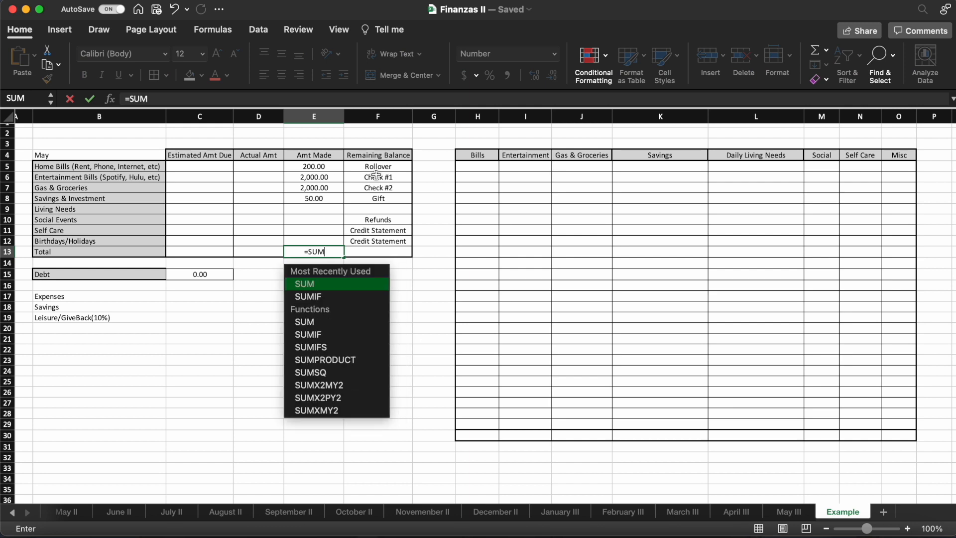
type("(")
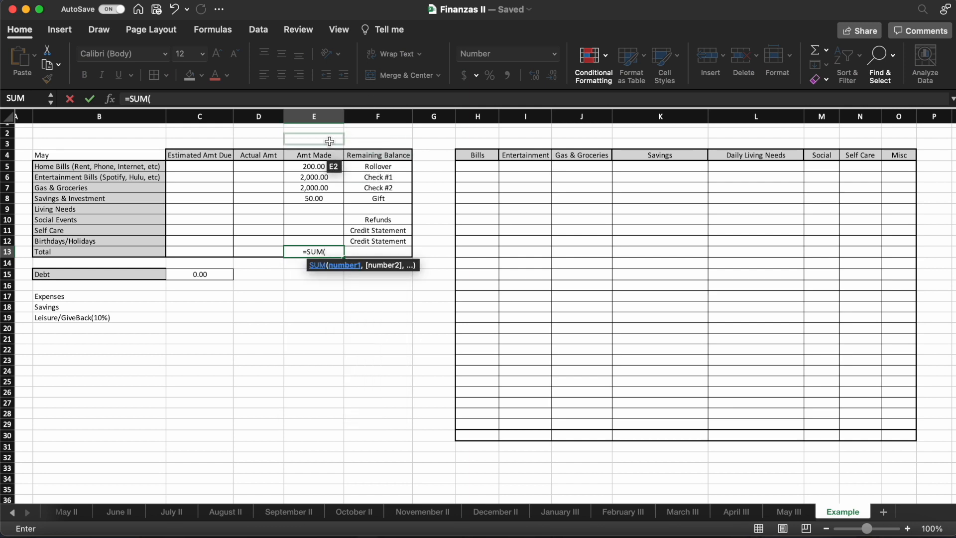
left_click_drag(325, 166, 324, 241)
left_click(235, 97)
type(")")
key("Return")
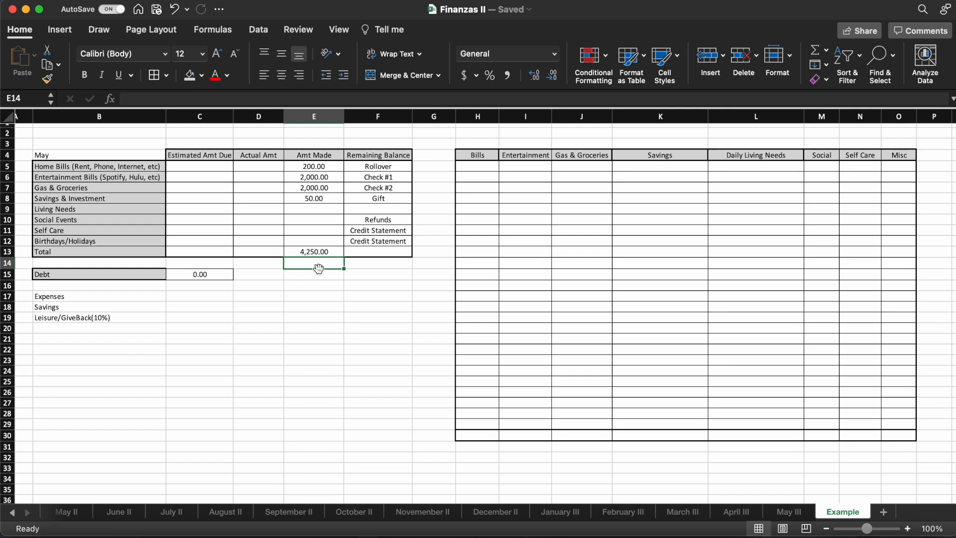
left_click(327, 255)
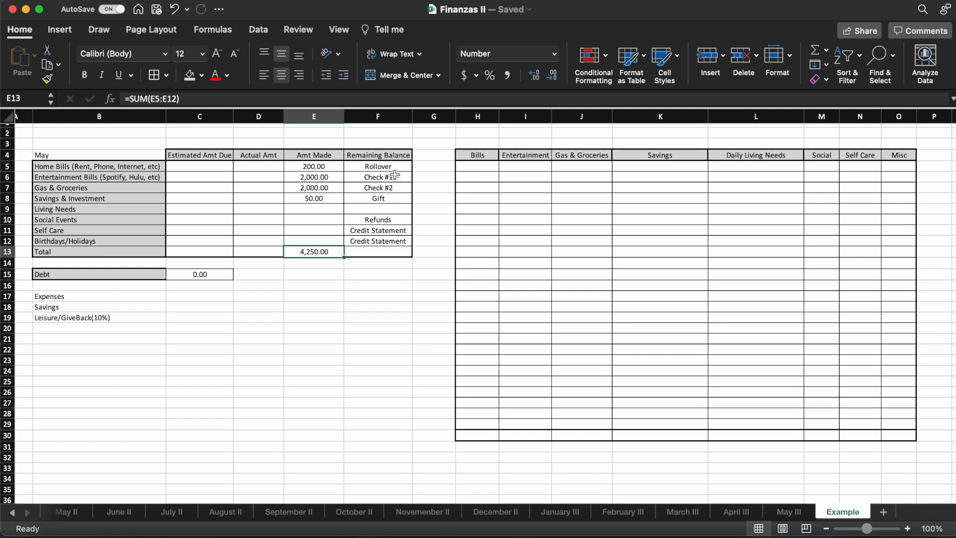
- Label cell F9, below Gift, as Check #3
left_click(396, 177)
left_click(399, 187)
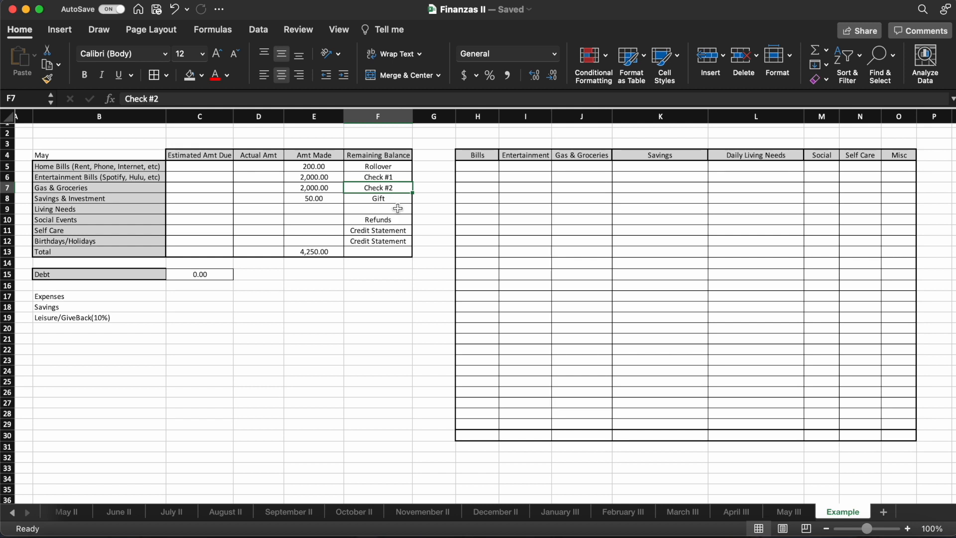
left_click(321, 178)
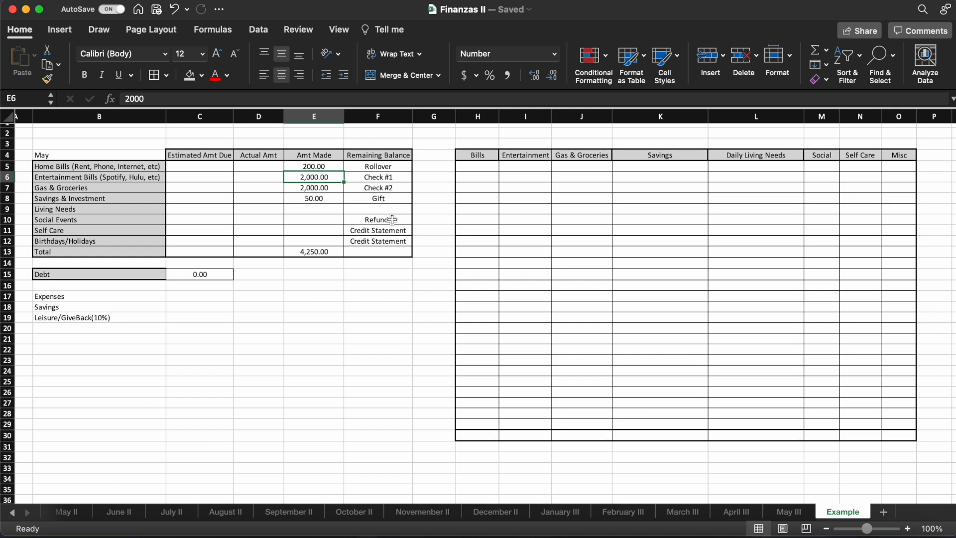
left_click(338, 209)
left_click(370, 208)
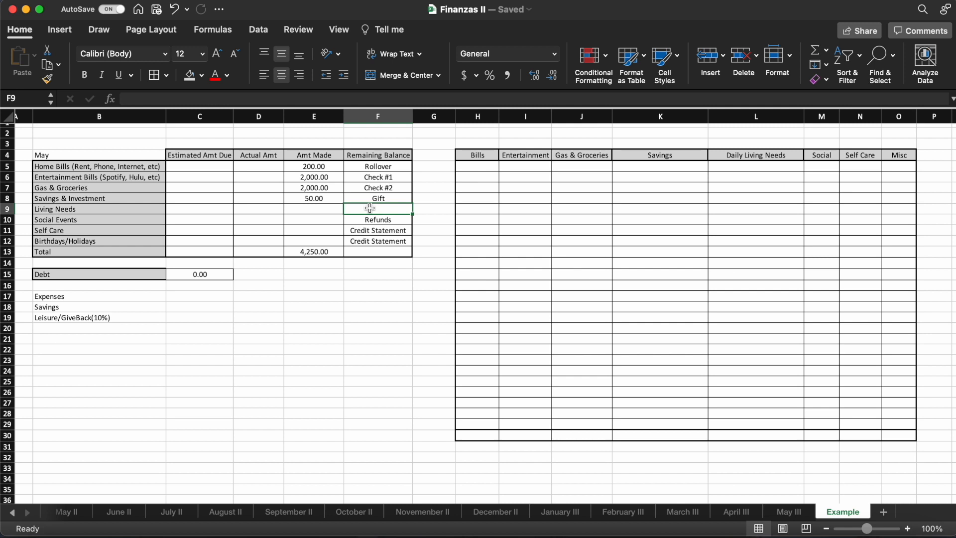
type("Check #")
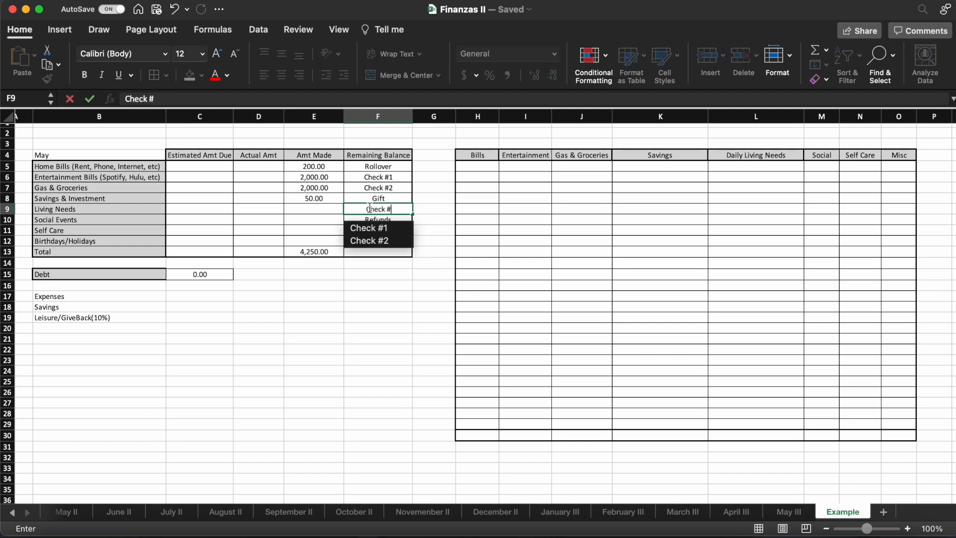
type("3")
- Enter 200 as the Amt Made value for Check #3 in E9
left_click(320, 210)
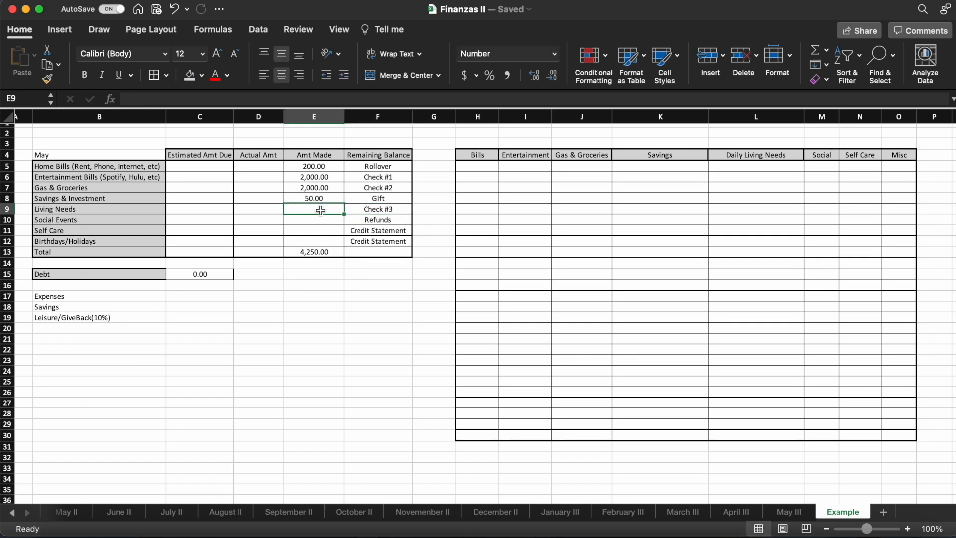
type("200")
key("Return")
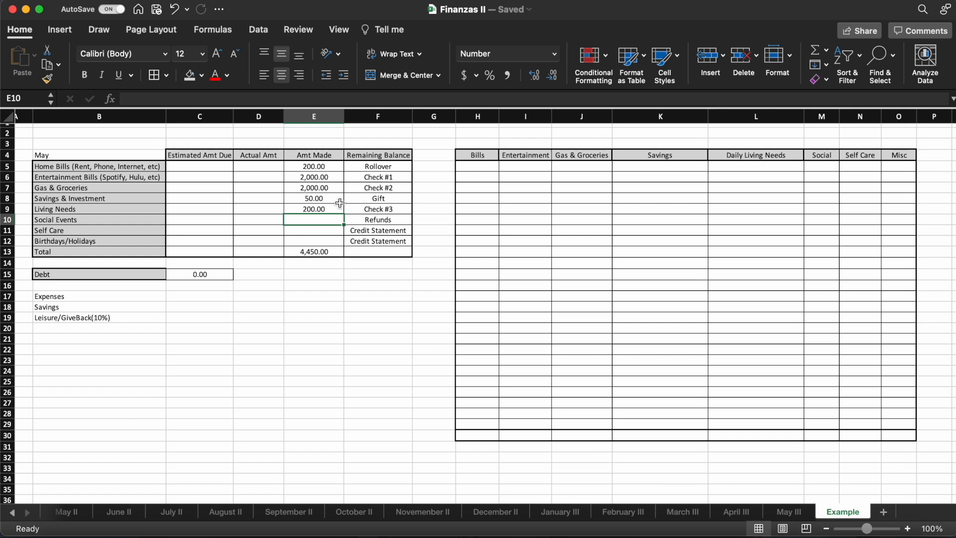
- Clear the Check #3 amount in E9 and its label in F9
left_click(323, 211)
key("Delete")
left_click(360, 210)
key("Delete")
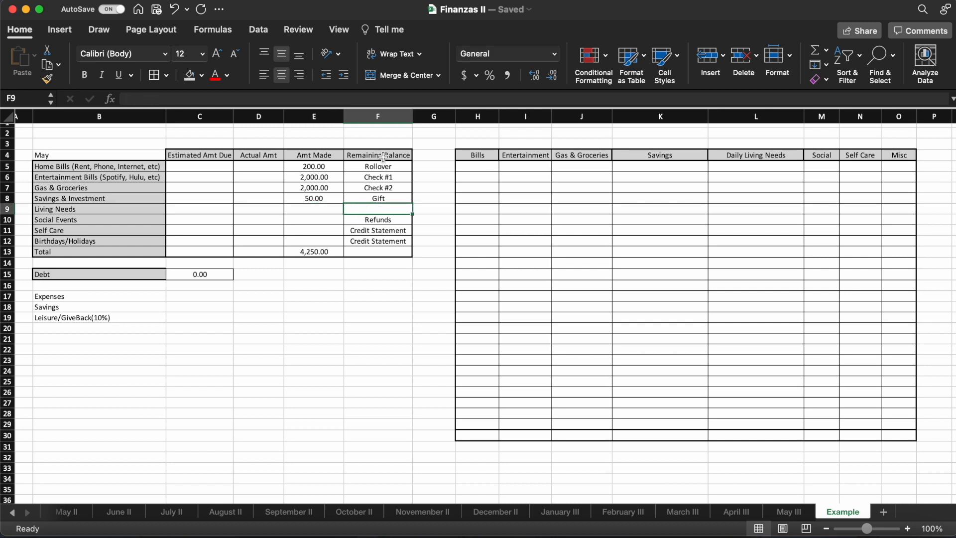
- Examine the two check labels, the Remaining Balance heading, the Amt Made total in E13 and the Actual Amt total cell D13
left_click(383, 177)
left_click(386, 189)
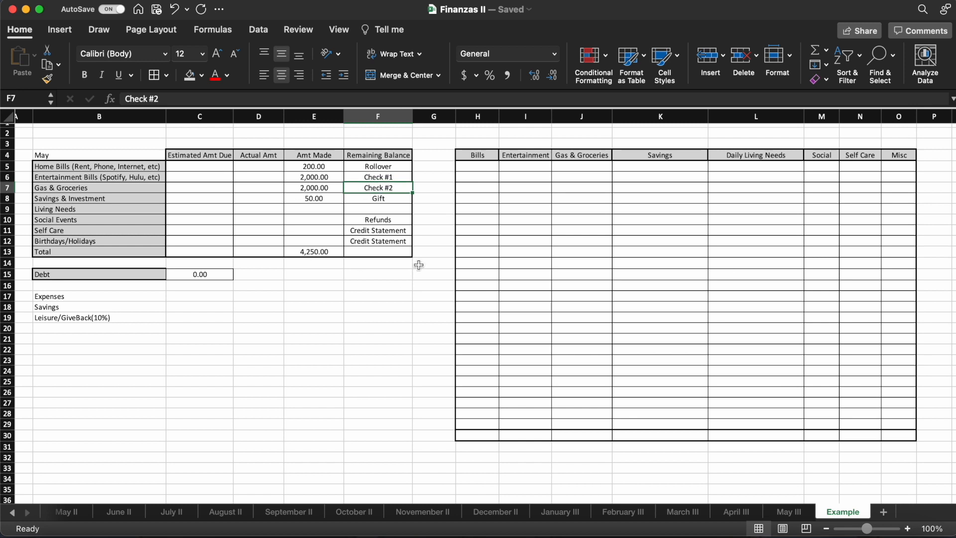
left_click(317, 253)
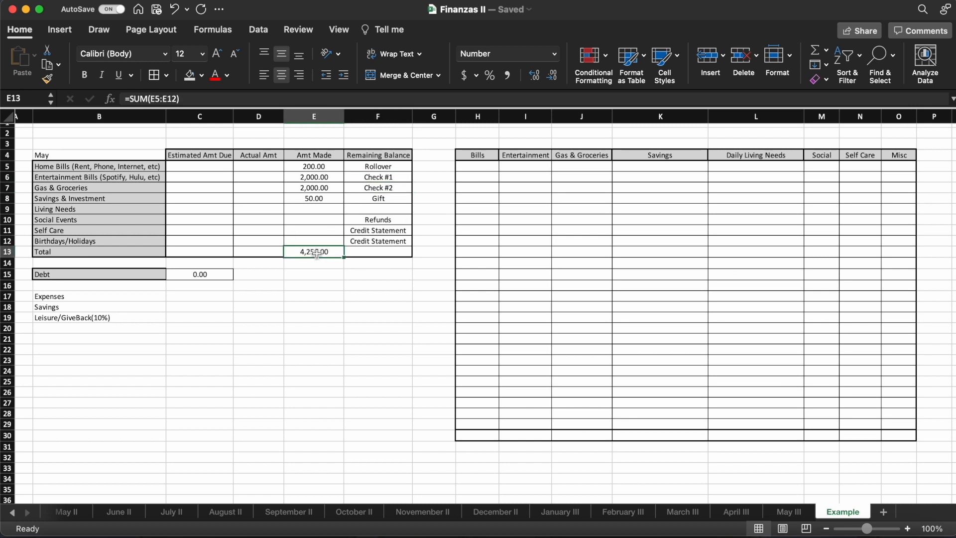
left_click(403, 157)
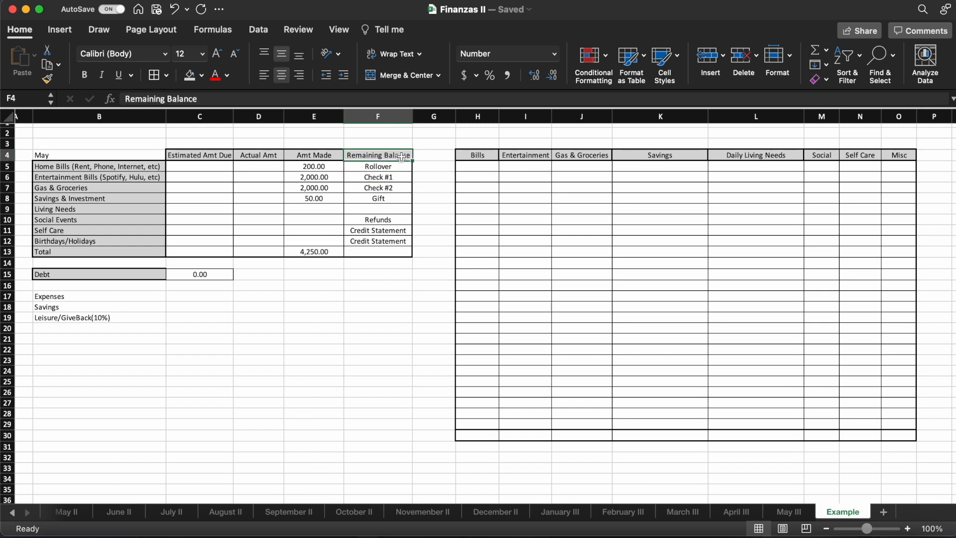
left_click(319, 253)
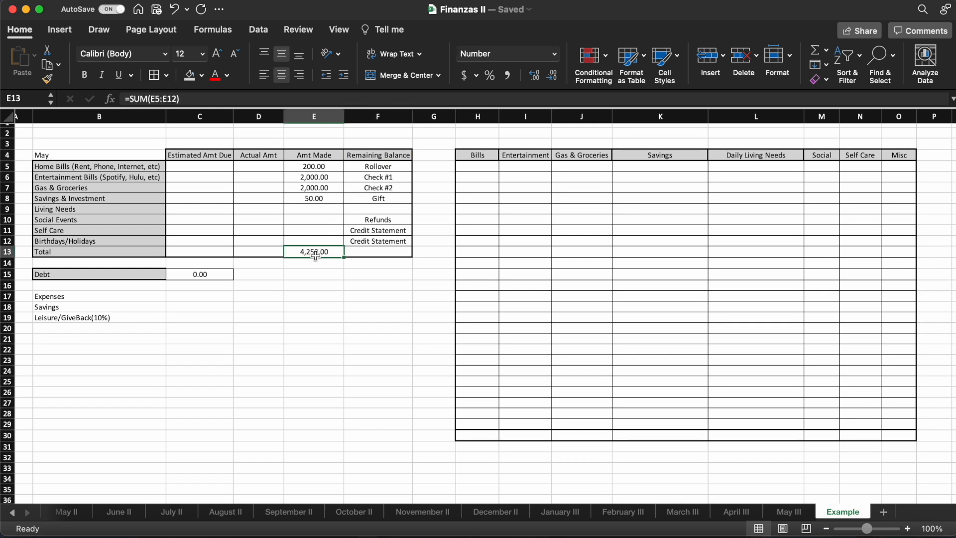
left_click(269, 253)
left_click(290, 251)
left_click(265, 250)
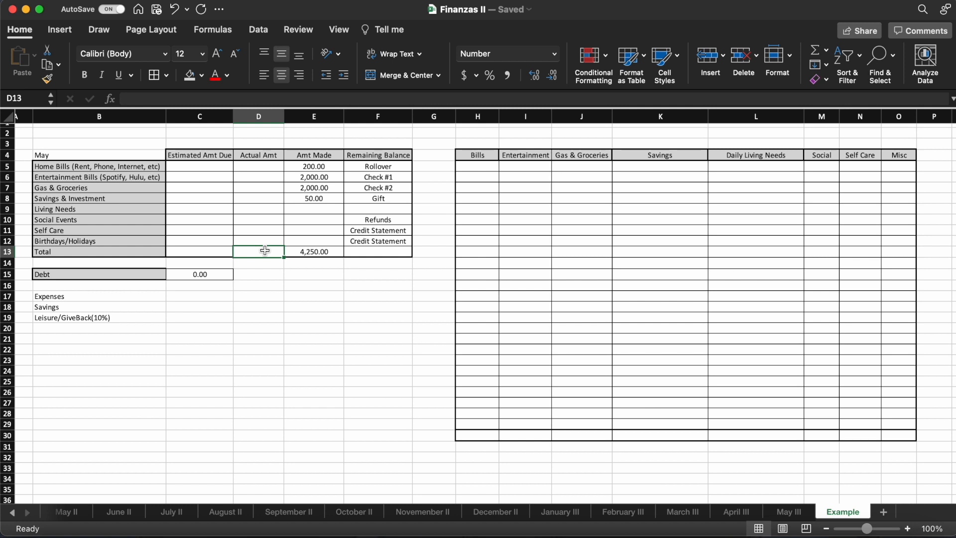
- Calculate the remaining balance in F13 with the formula =E13-D13-C15, subtracting the actual total and the debt from income
left_click(359, 252)
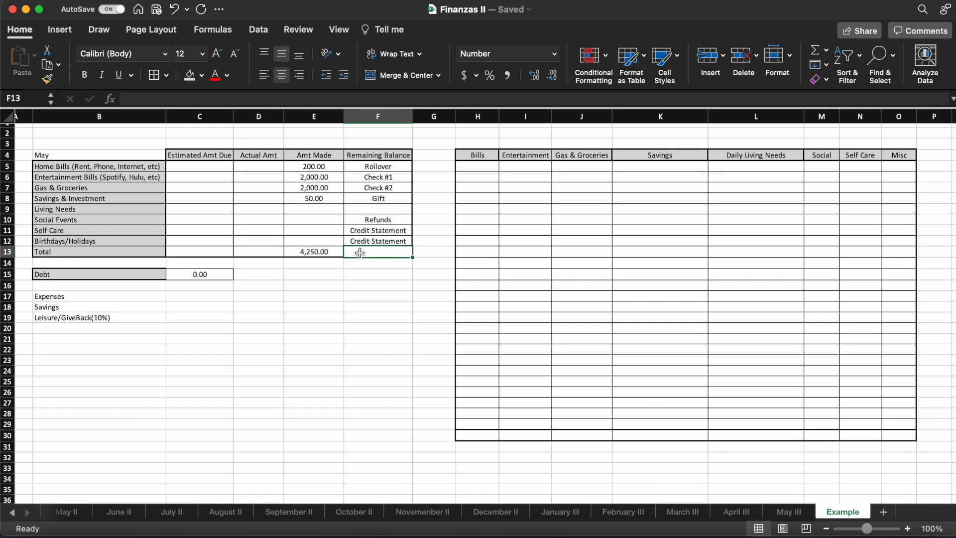
type("=")
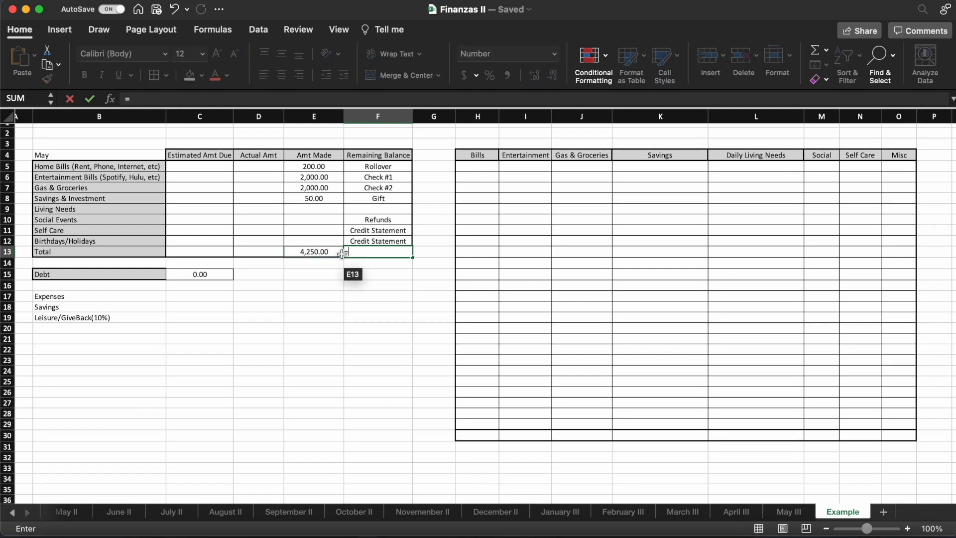
left_click(333, 252)
type("-")
left_click(262, 251)
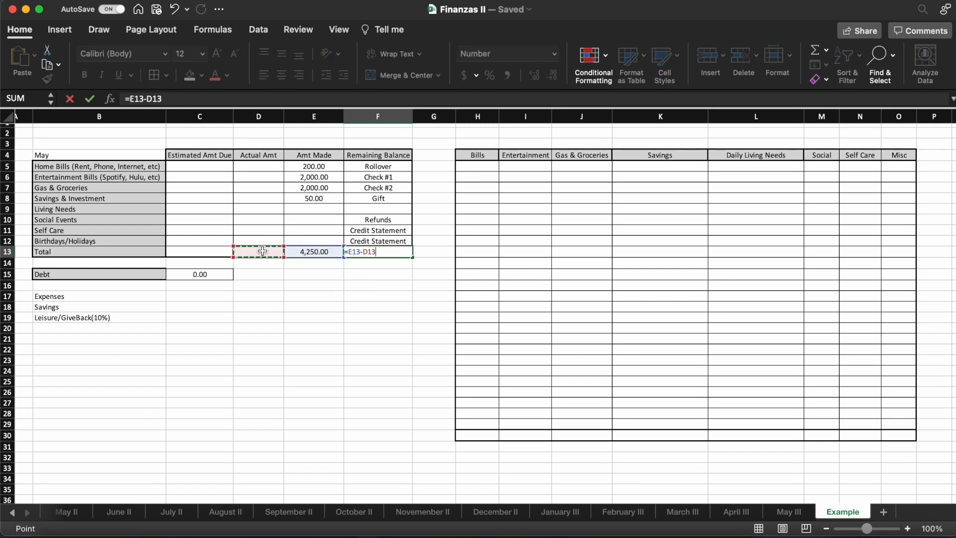
type("-")
left_click(213, 274)
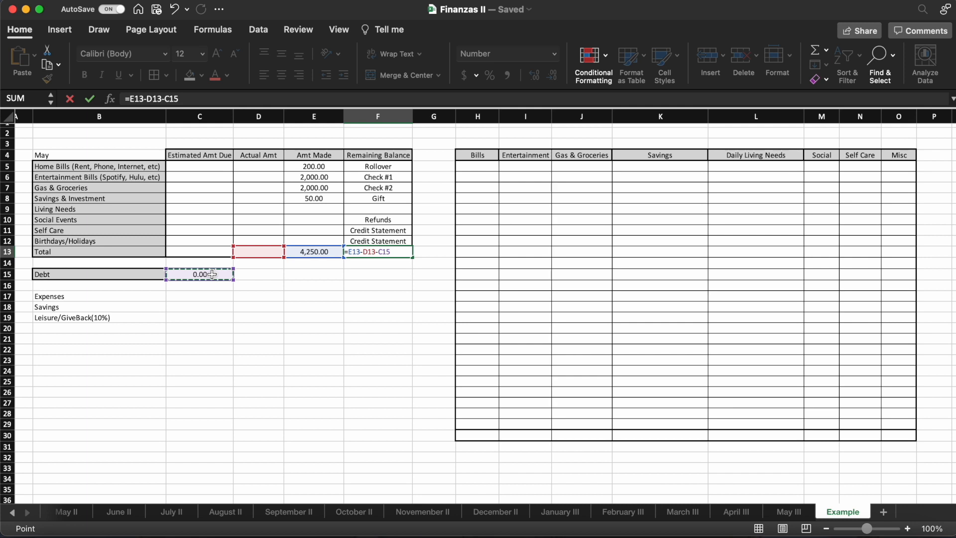
key("Return")
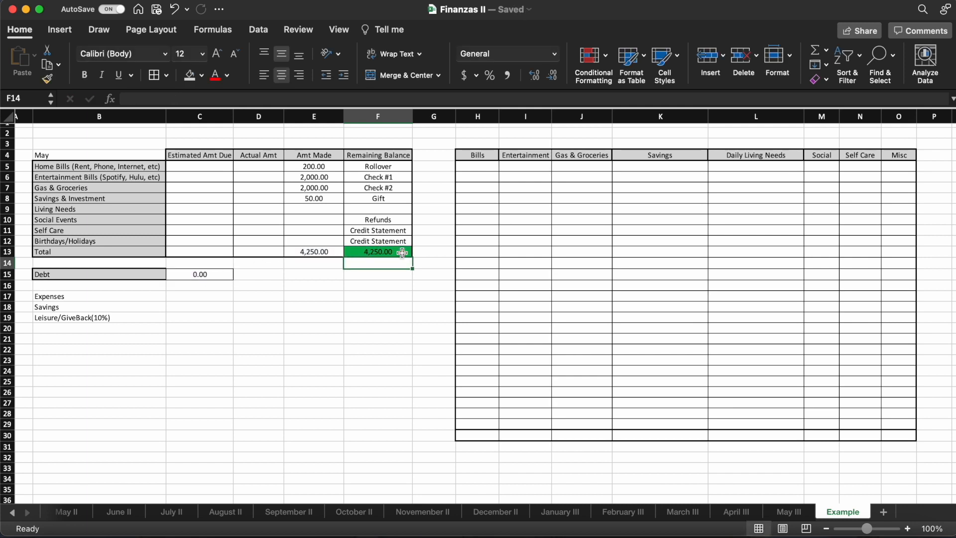
left_click(402, 252)
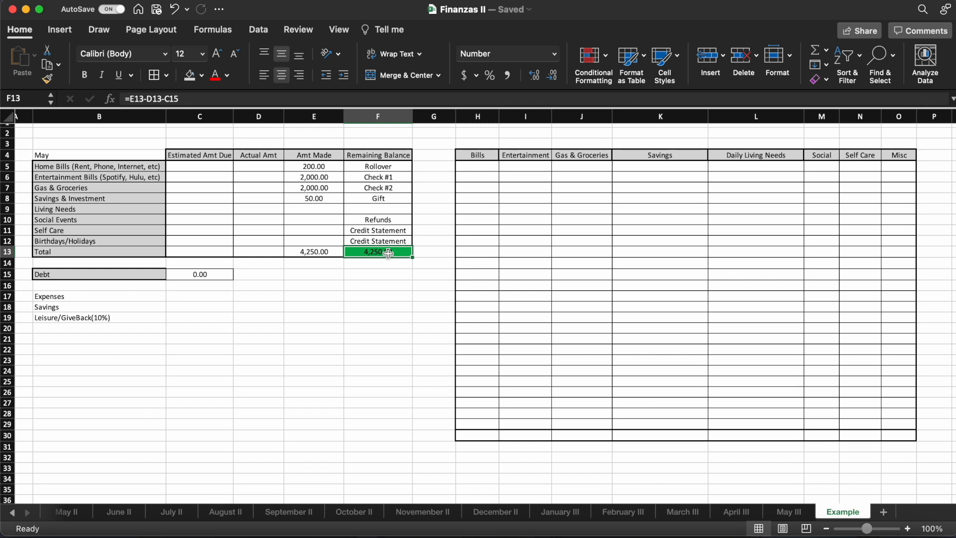
- Enter 5,000 as the Debt value in C15 and check the remaining balance in F13
left_click(182, 277)
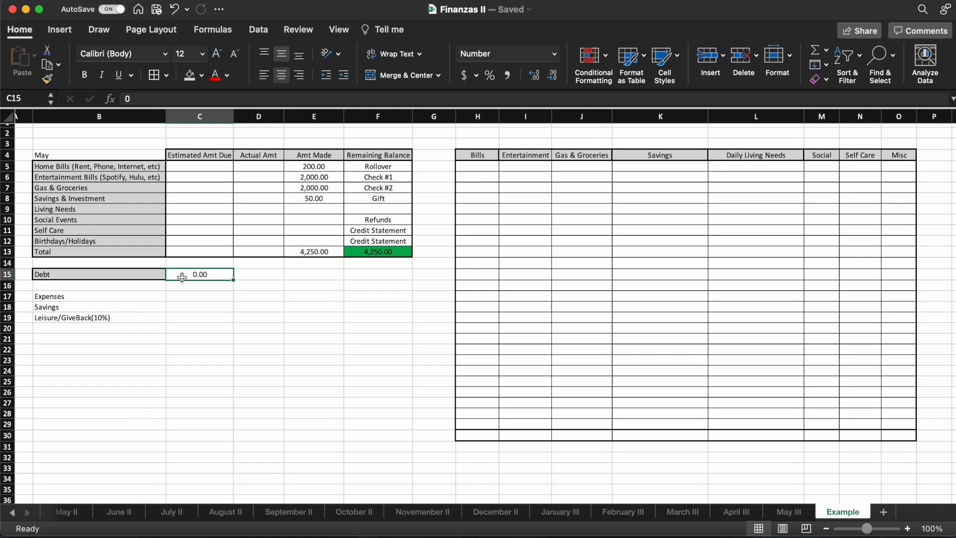
type("5,000")
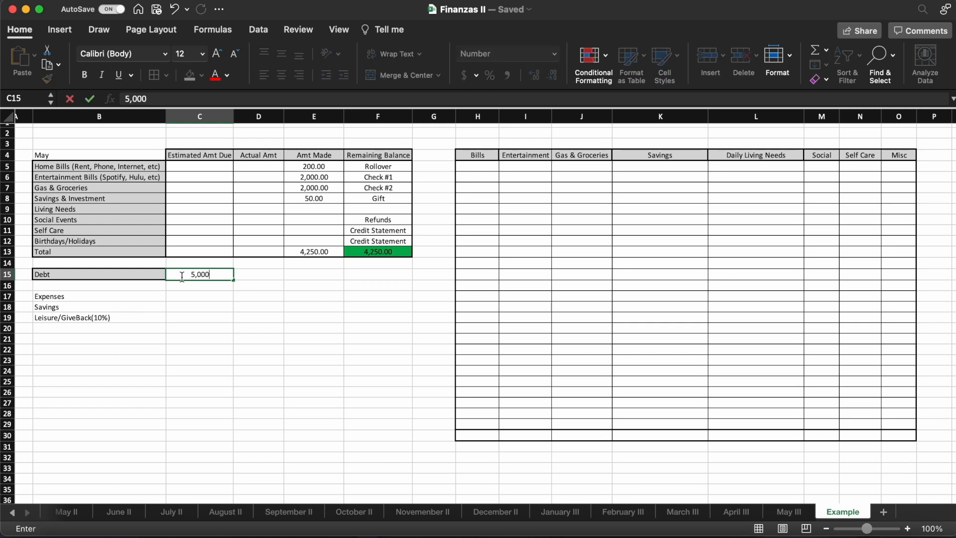
key("Return")
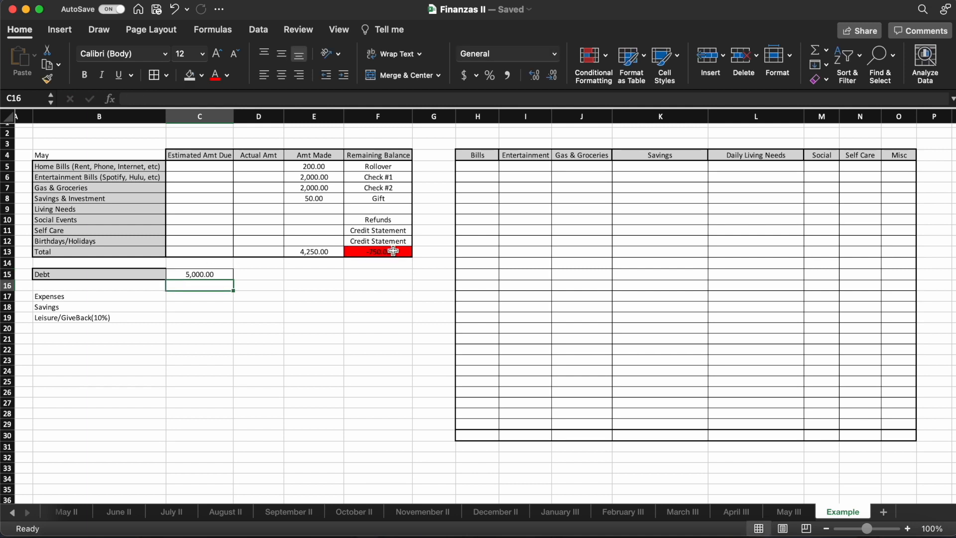
left_click(393, 251)
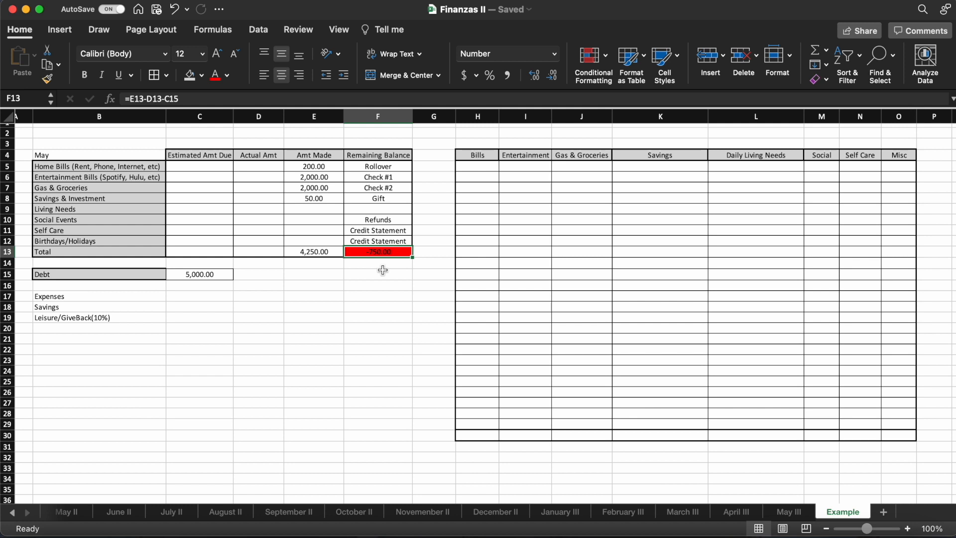
- Clear the Debt value in C15 and recheck the remaining balance in F13
left_click(199, 274)
left_click(157, 98)
key("BackSpace")
key("BackSpace")
key("BackSpace")
key("BackSpace")
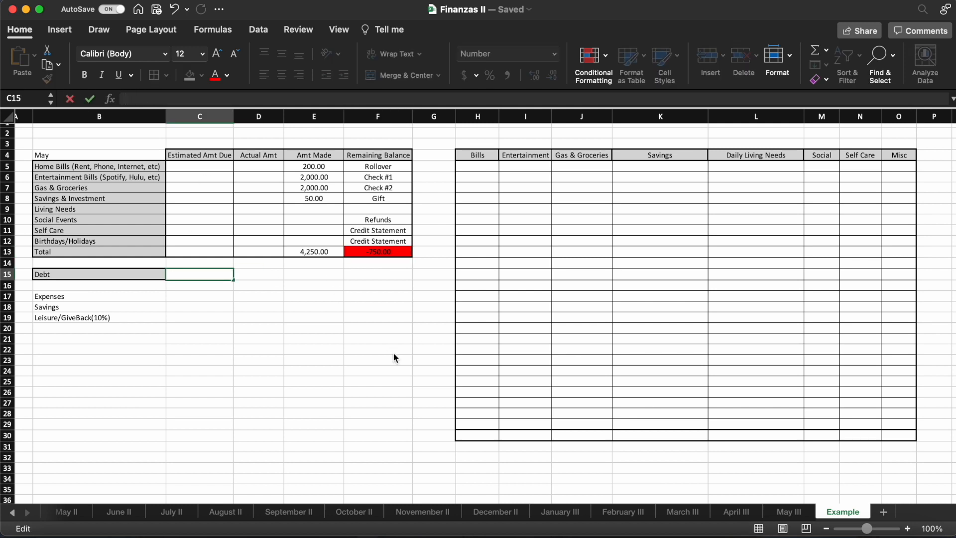
key("Return")
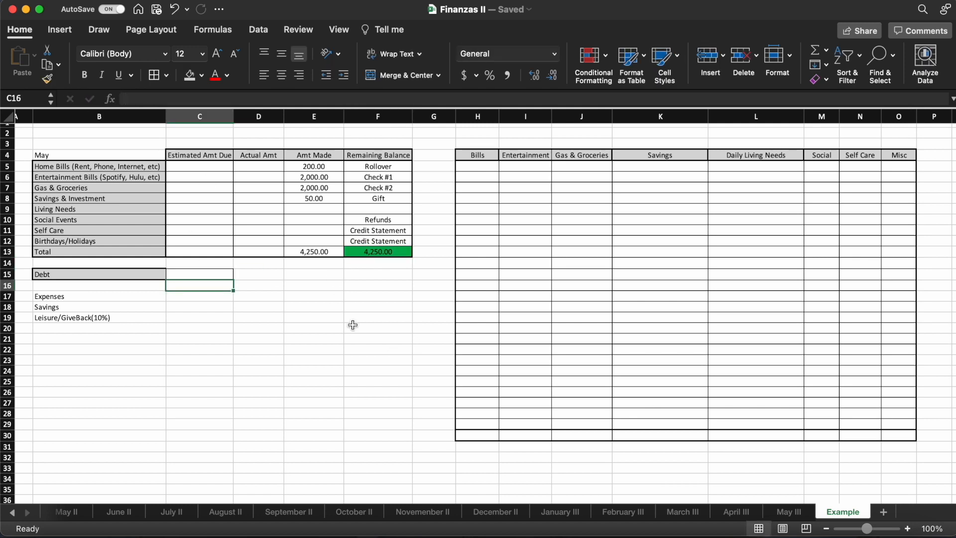
left_click(389, 256)
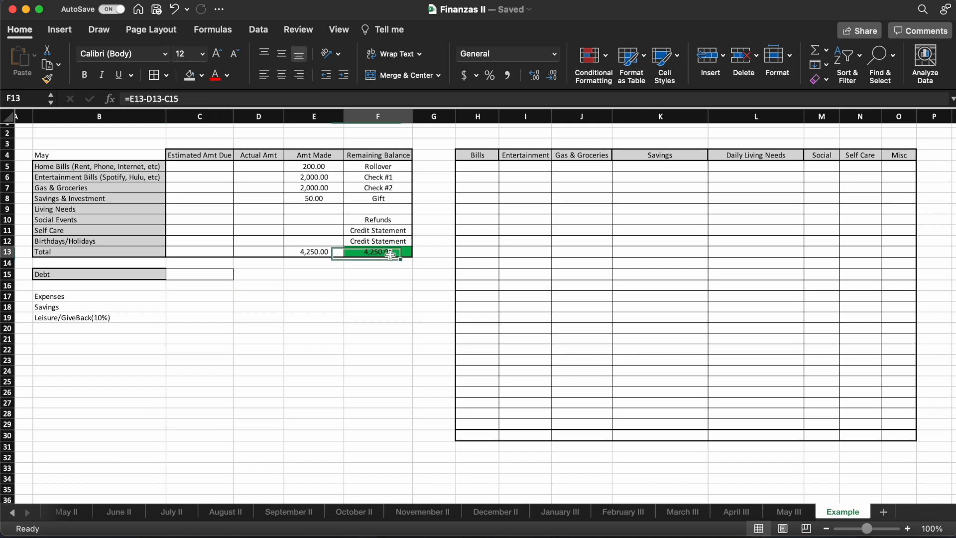
- Create a Classic-style conditional formatting rule for F15 that uses a formula to determine which cells to format
left_click(374, 275)
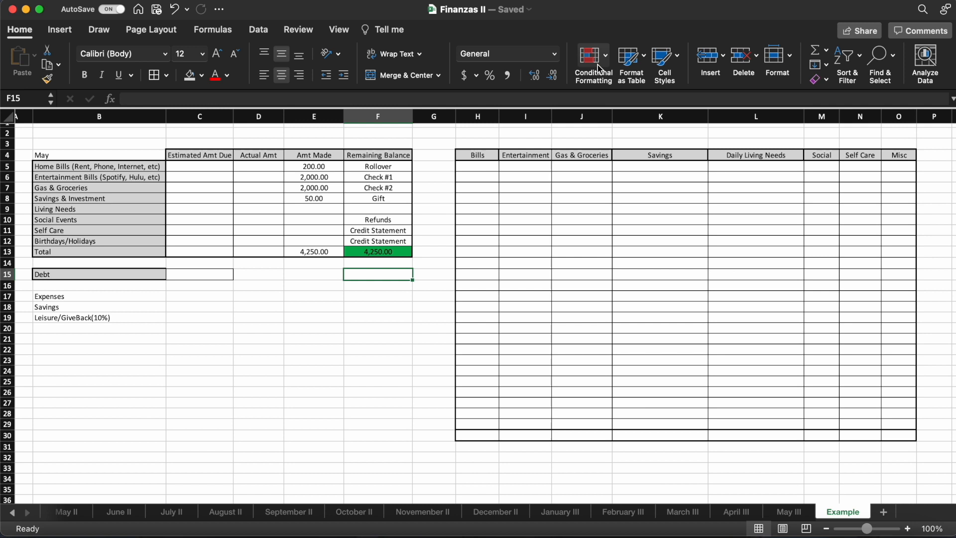
left_click(607, 57)
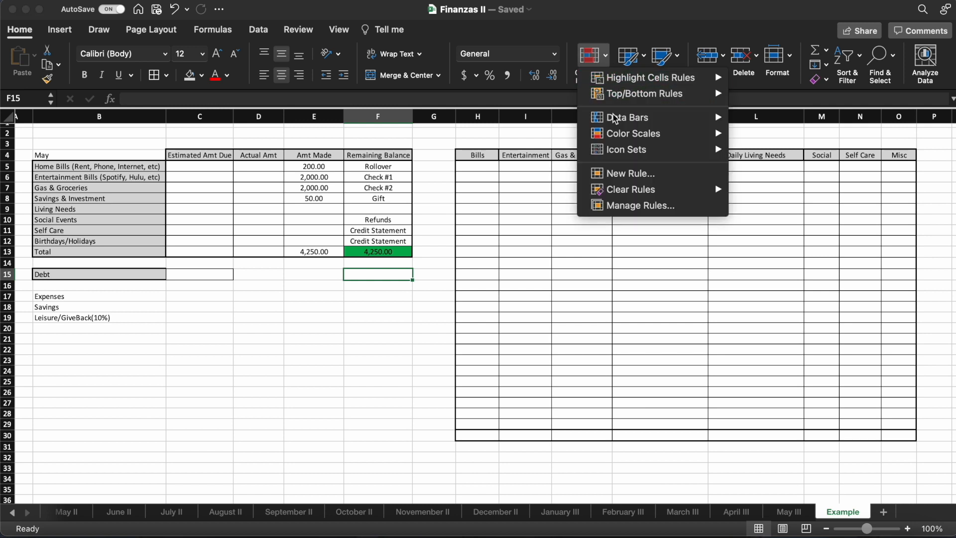
left_click(626, 174)
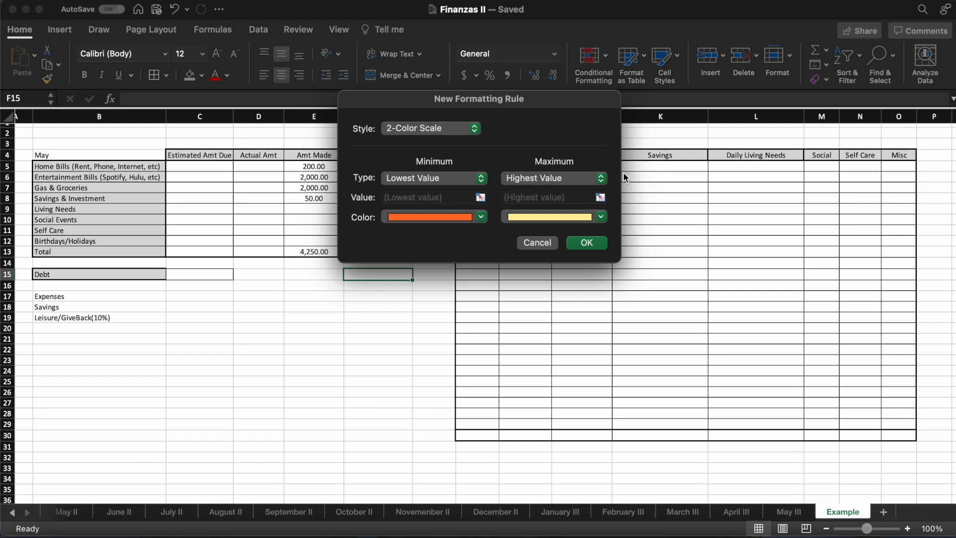
left_click(474, 128)
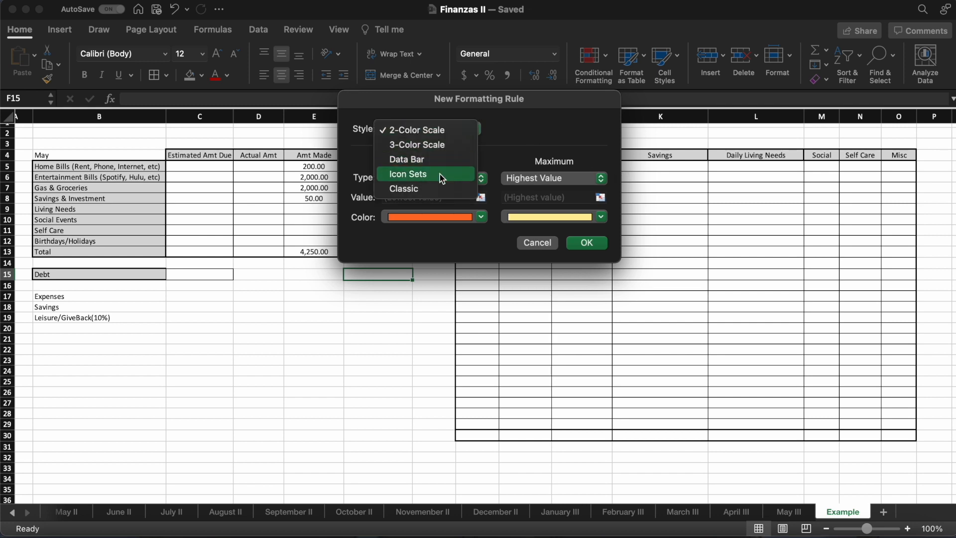
left_click(434, 188)
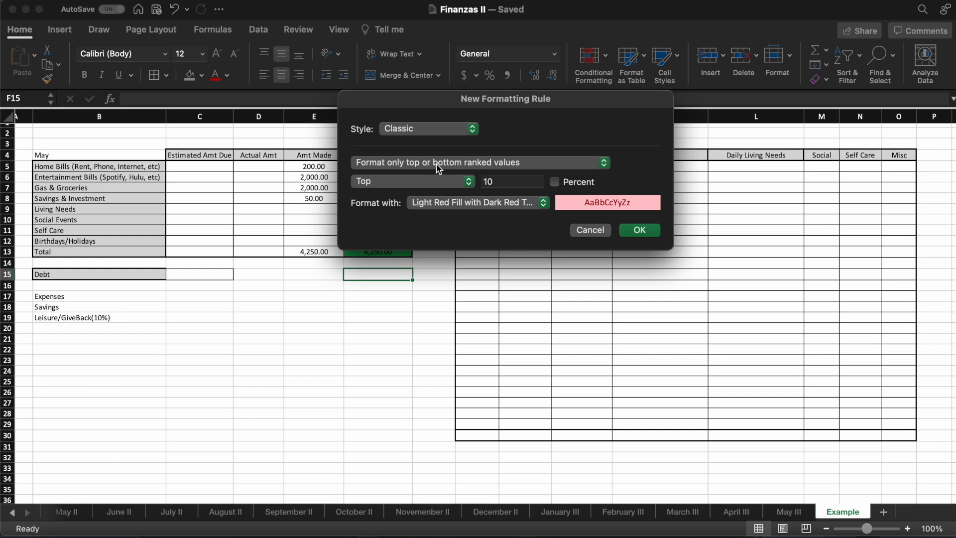
left_click(451, 162)
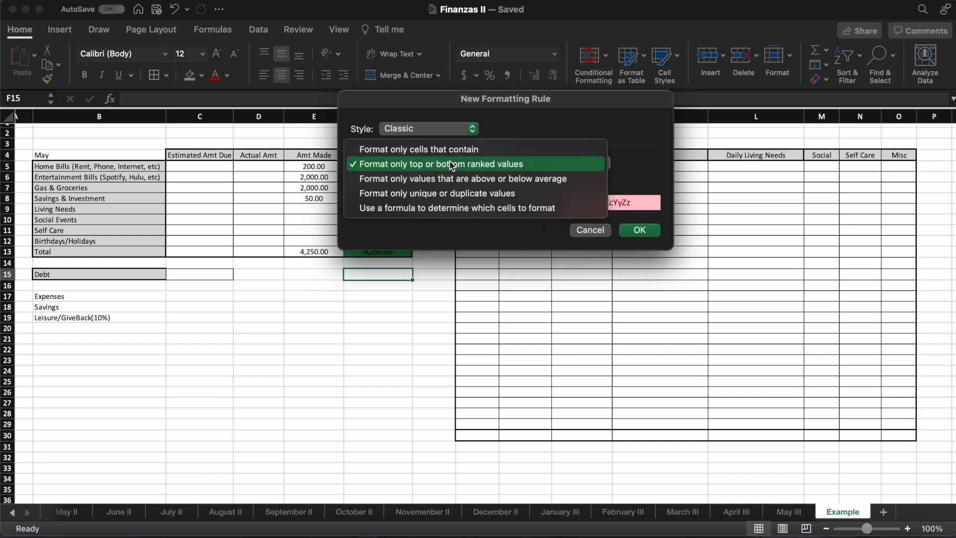
left_click(444, 212)
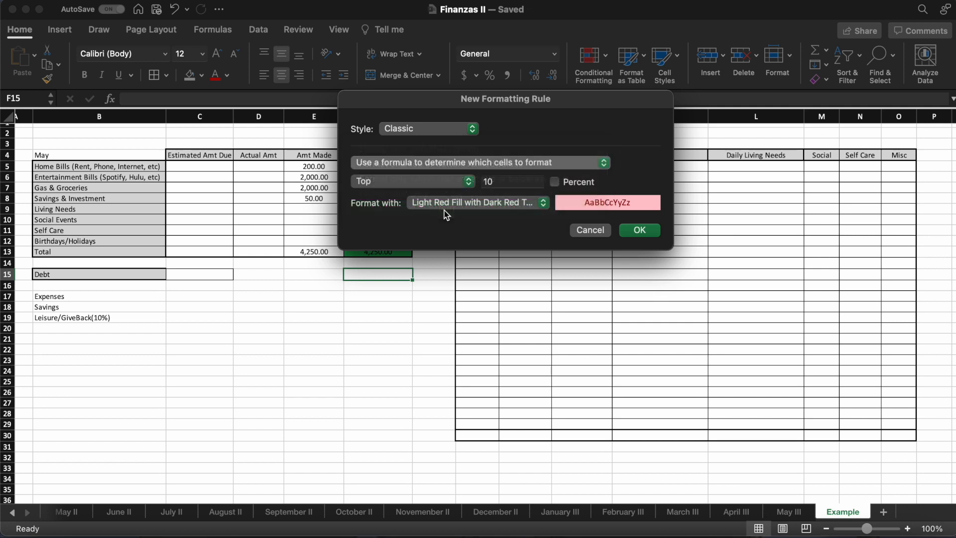
- Set the formatting rule's formula to =$F$15>0
left_click(419, 180)
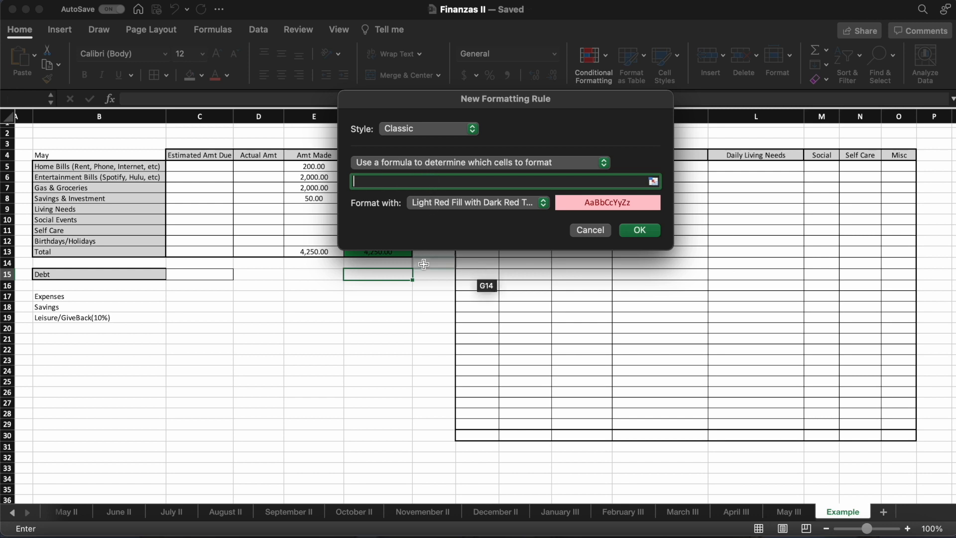
left_click(384, 276)
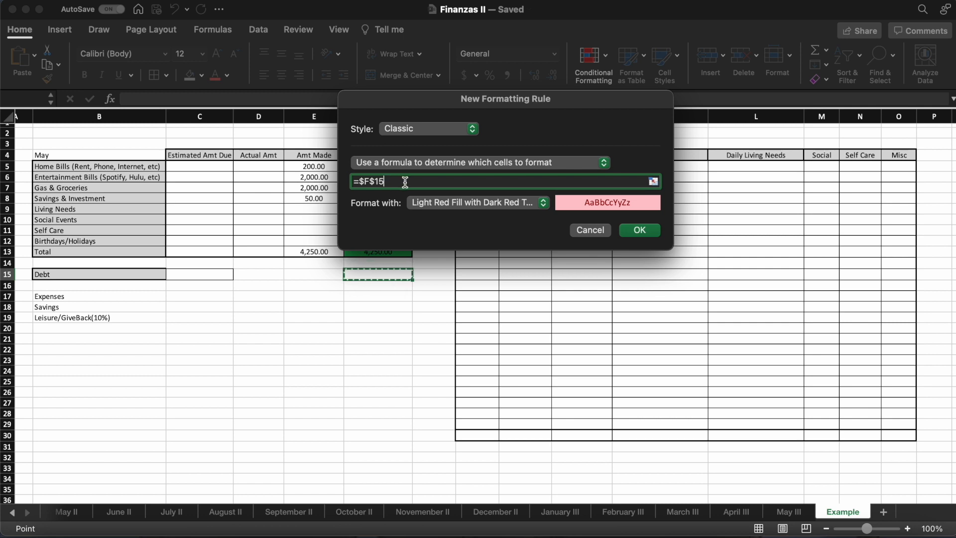
type(">0")
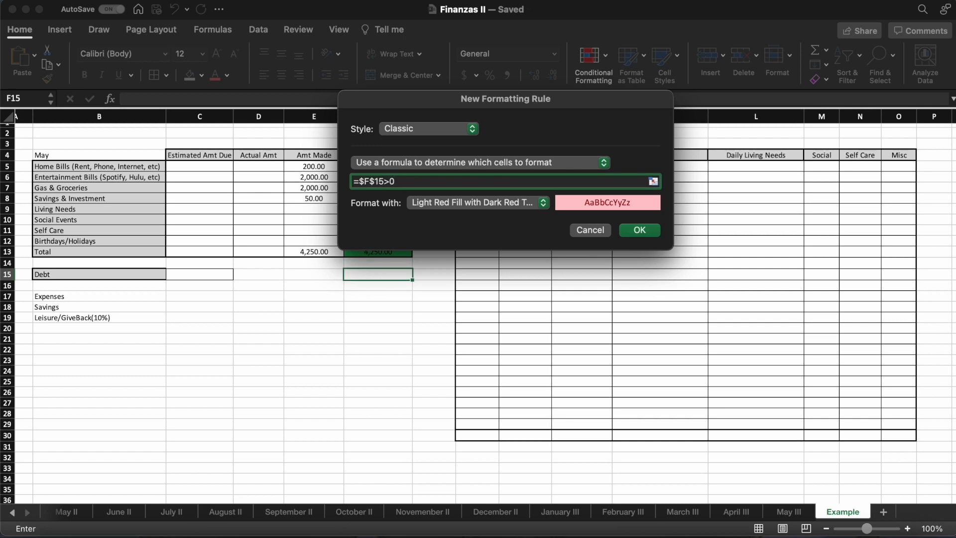
- Give the F15 formatting rule a custom format with a standard green background fill and save the rule
left_click(455, 204)
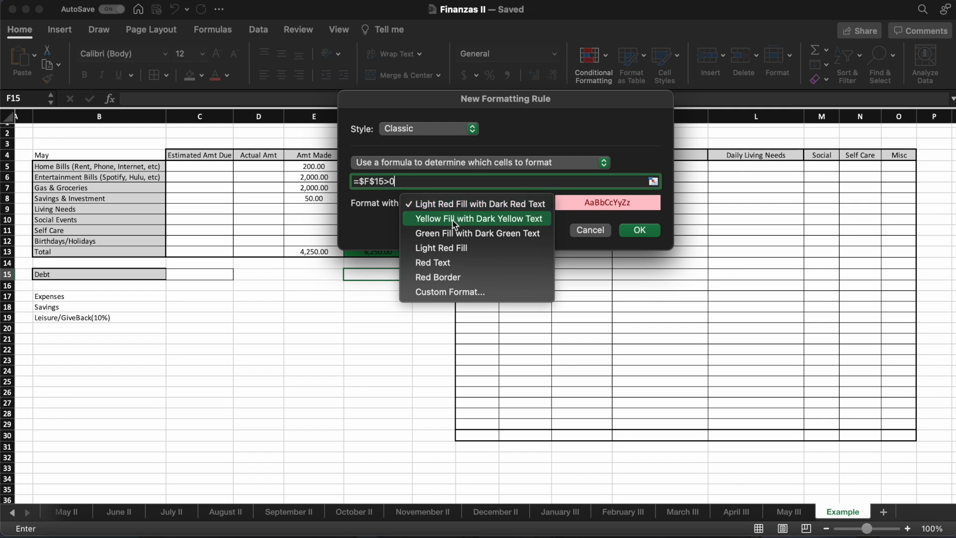
left_click(453, 292)
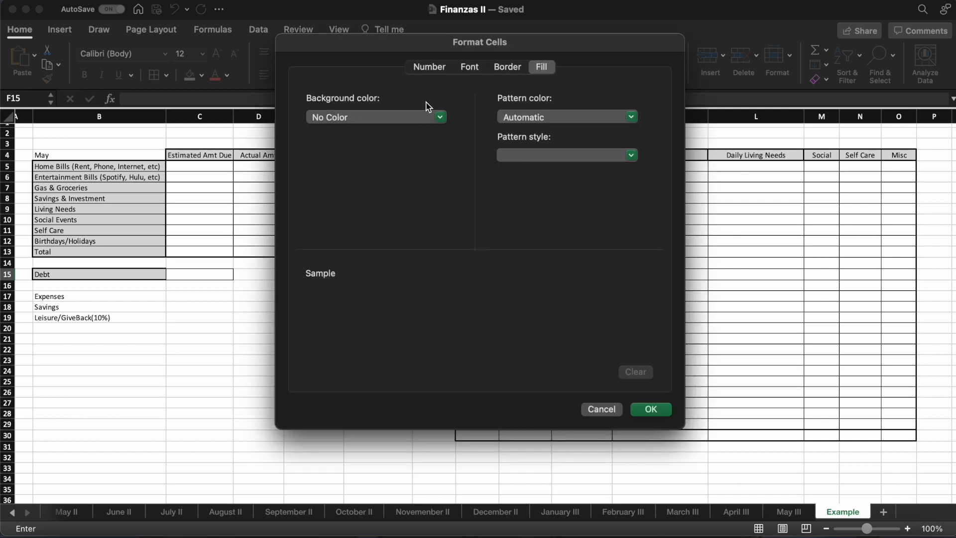
left_click(394, 117)
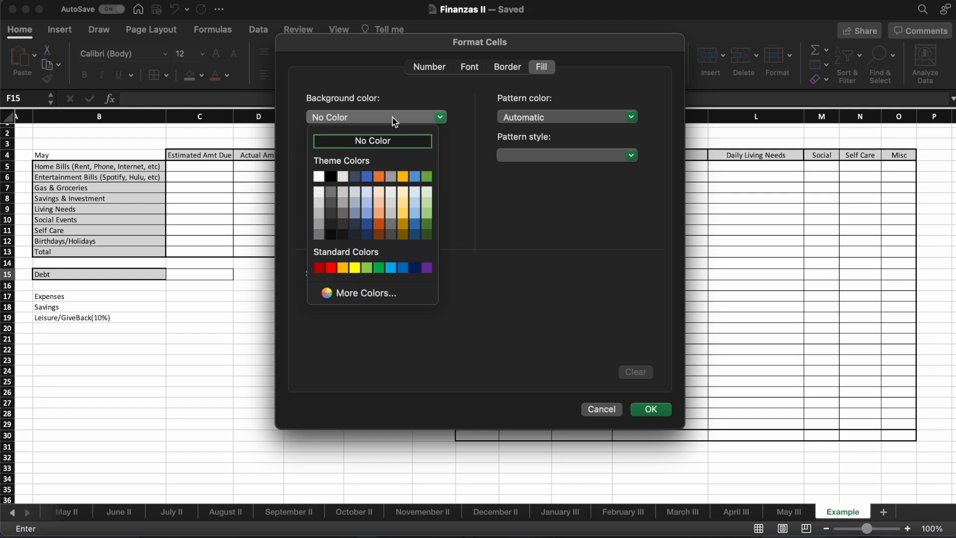
left_click(378, 268)
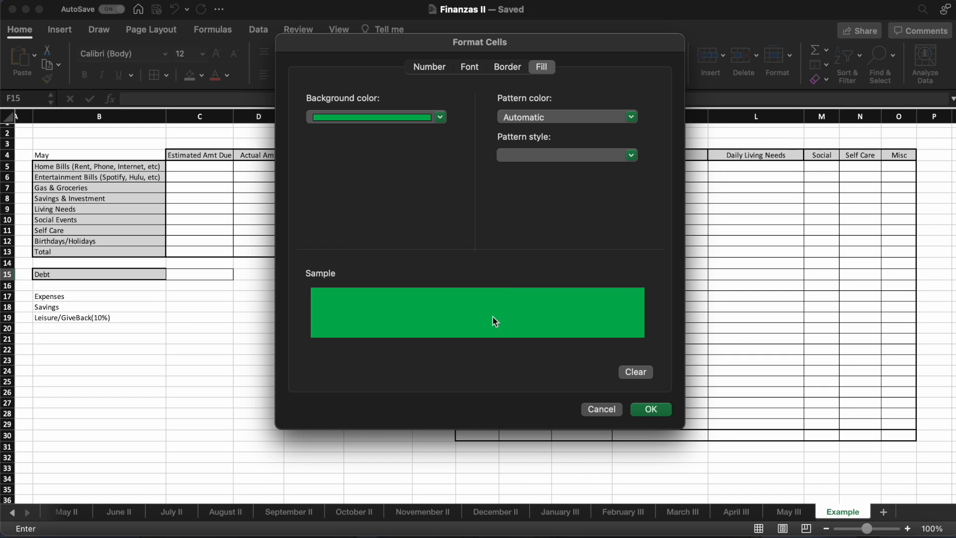
left_click(668, 411)
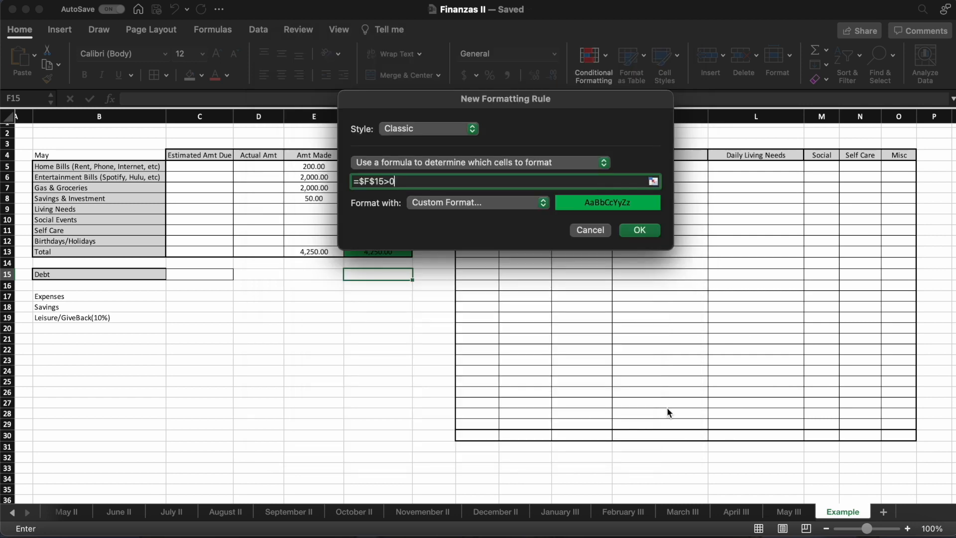
left_click(639, 230)
- Enter 10 in F15 to test the positive-value formatting rule
type("10")
key("Return")
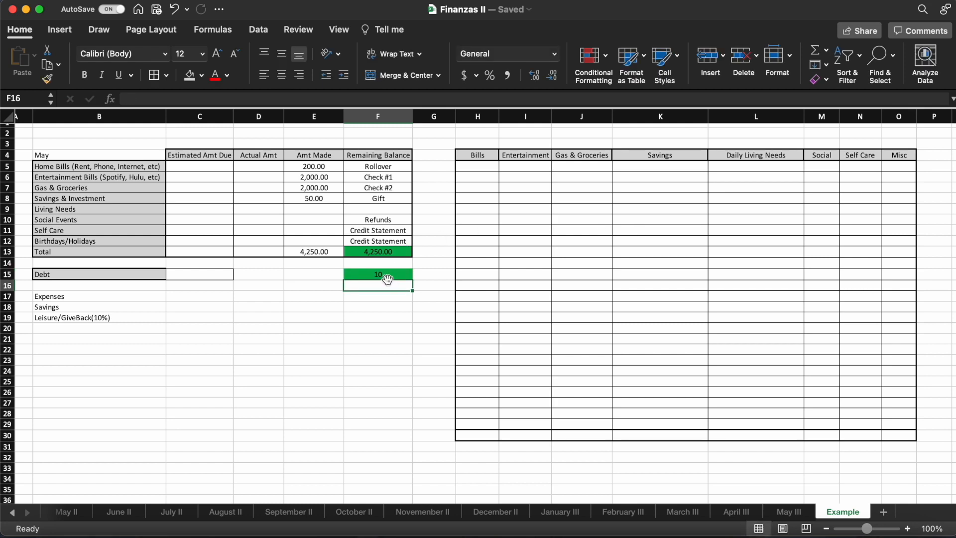
double_click(386, 277)
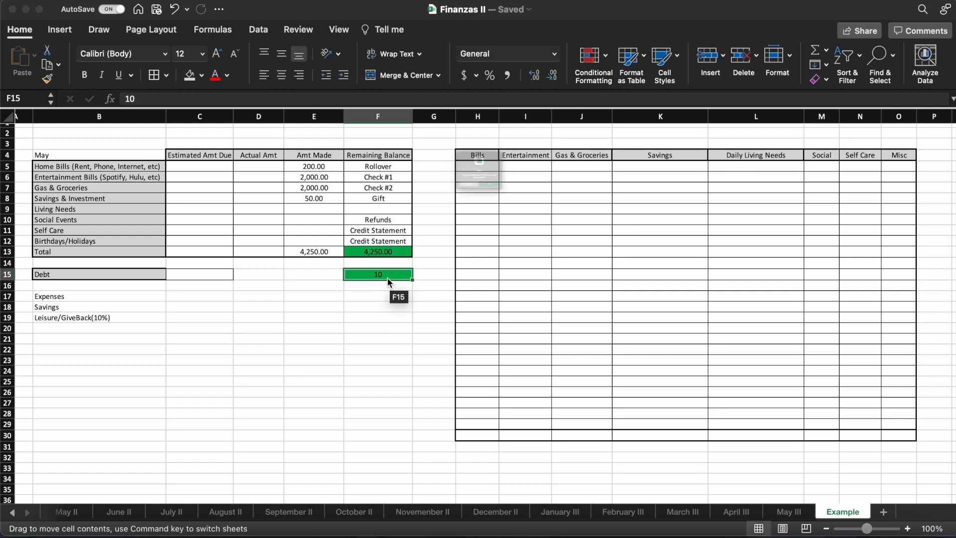
left_click(440, 223)
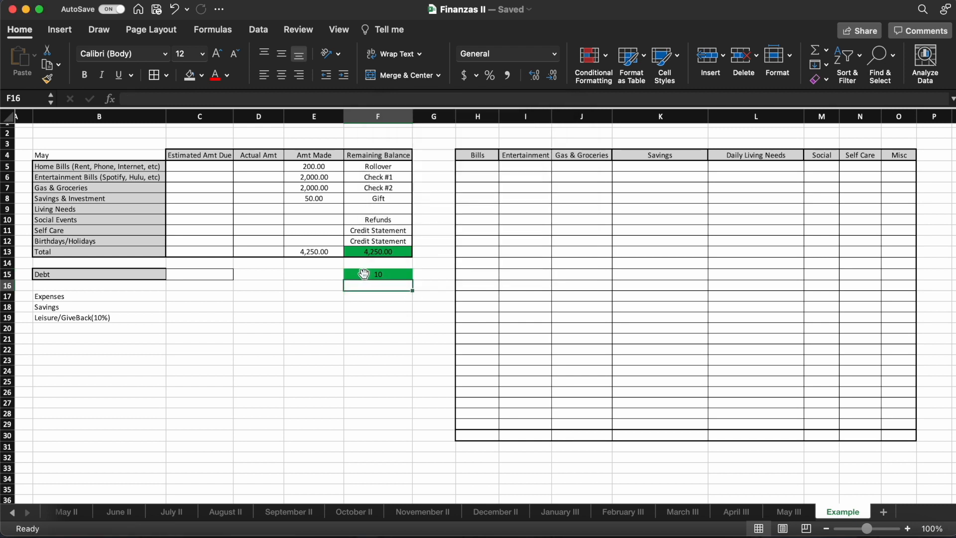
- Create a second Classic-style conditional formatting rule for F15 that uses the formula =$F$15<0
left_click(363, 274)
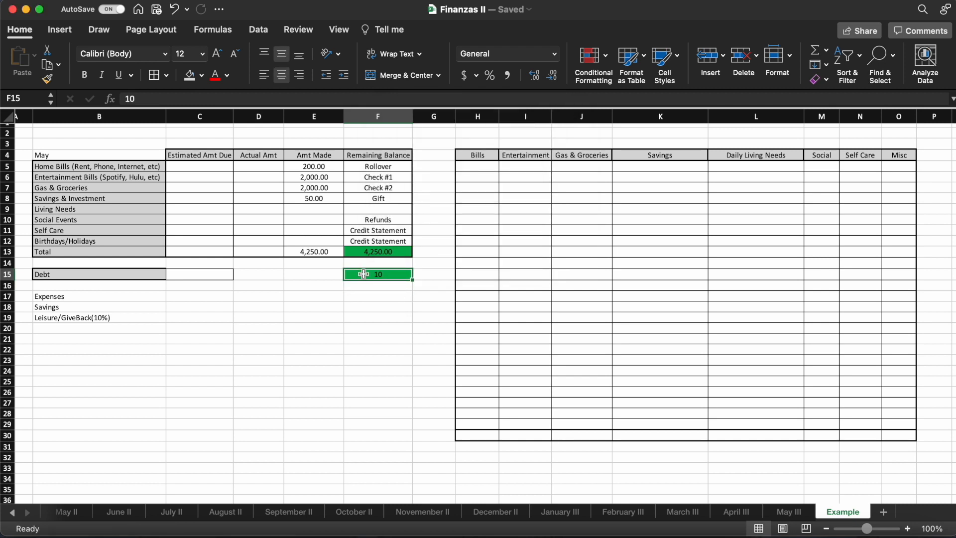
left_click(607, 60)
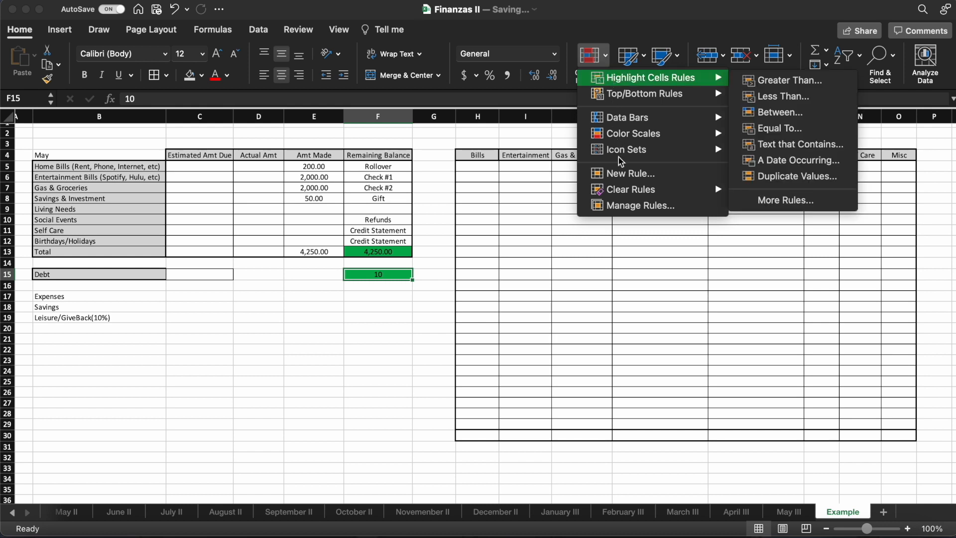
left_click(630, 174)
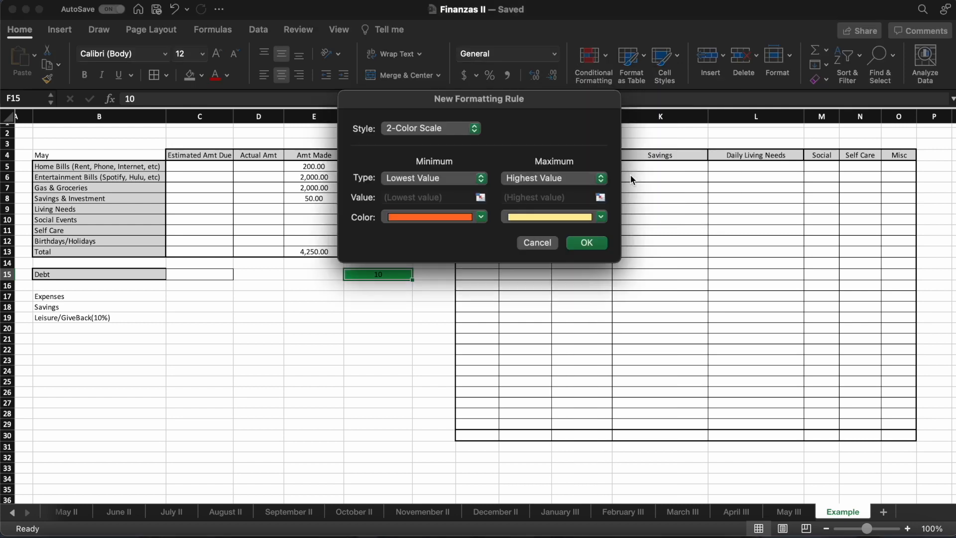
left_click(462, 127)
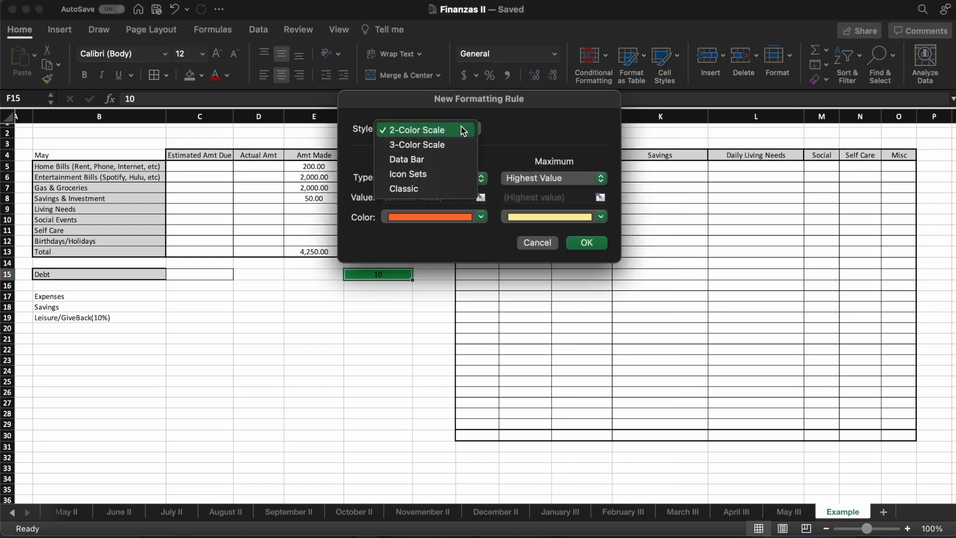
left_click(440, 190)
left_click(432, 164)
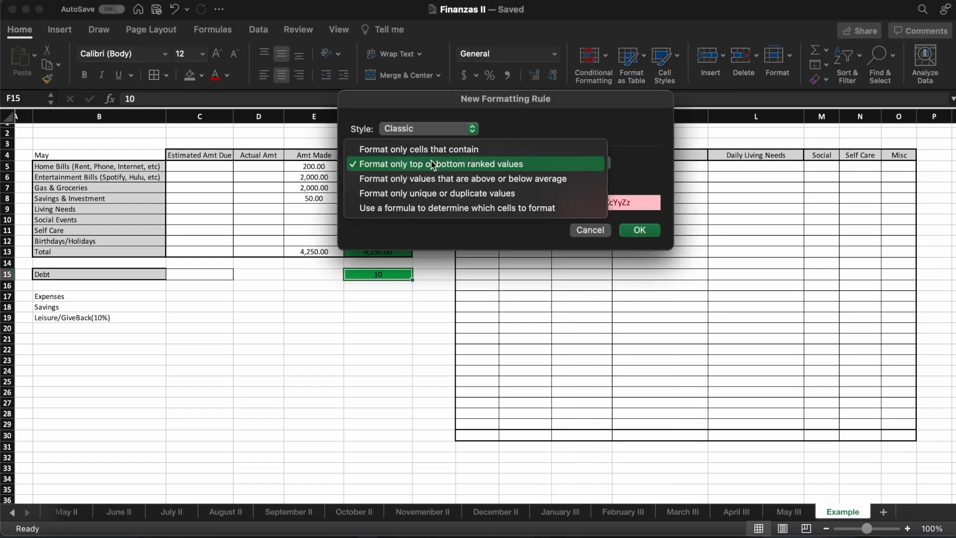
left_click(431, 211)
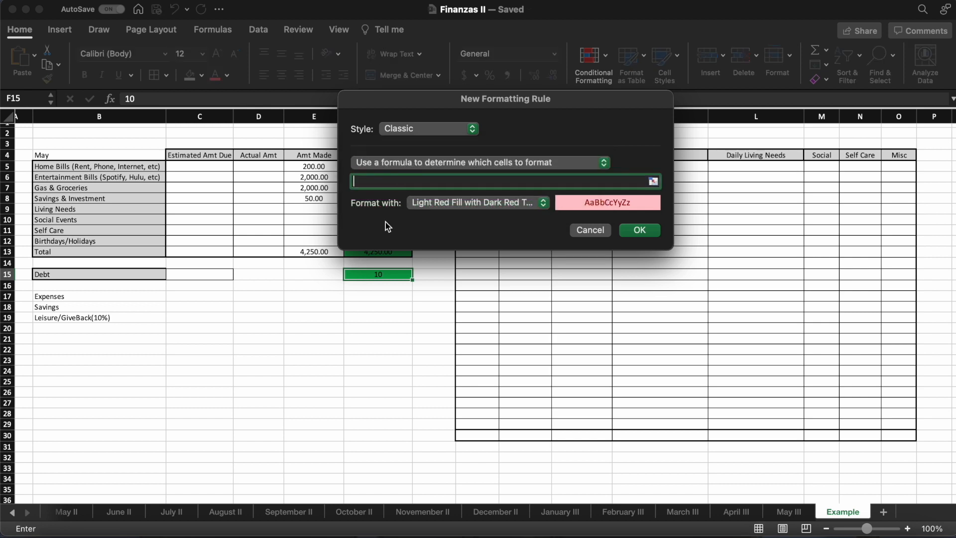
left_click(376, 275)
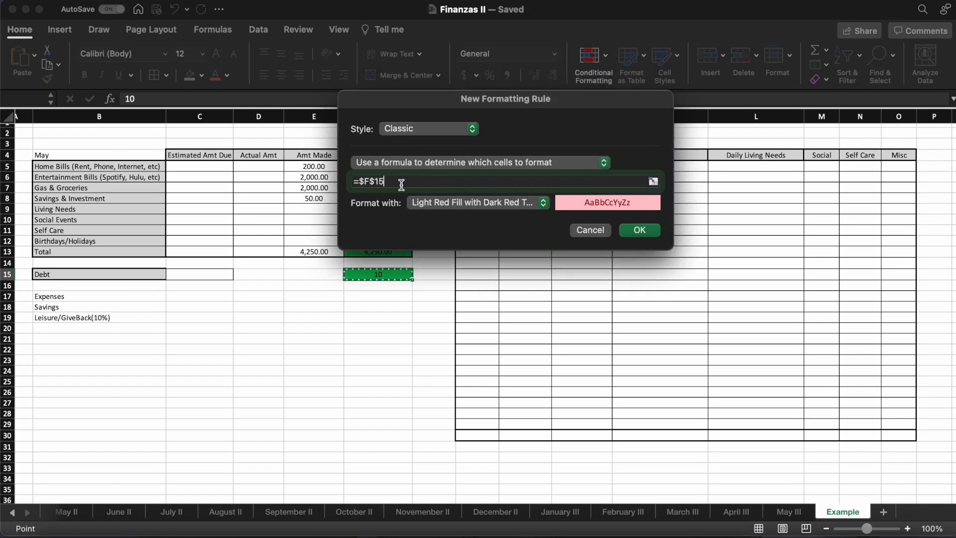
type("<0")
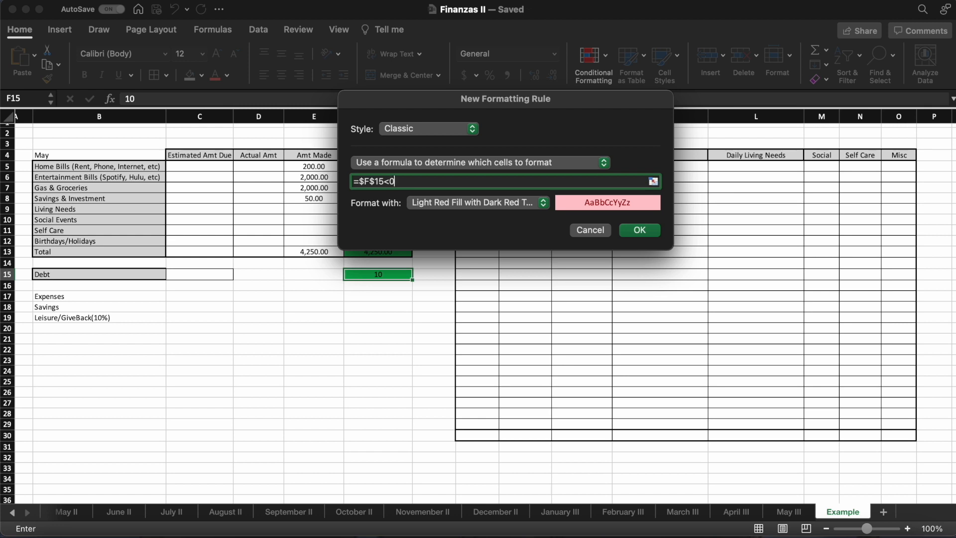
- Give the negative-value rule a custom format with a standard red background fill and save the rule
left_click(474, 203)
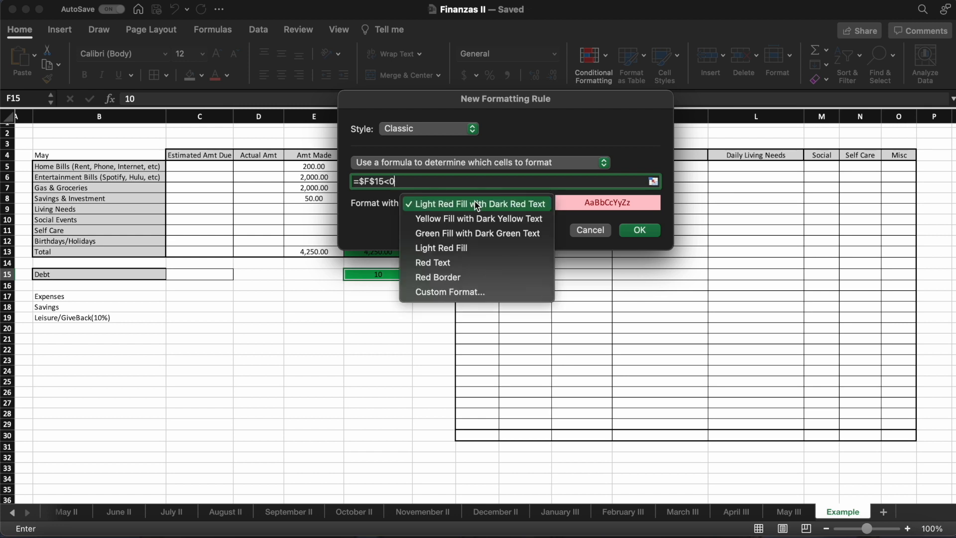
left_click(456, 293)
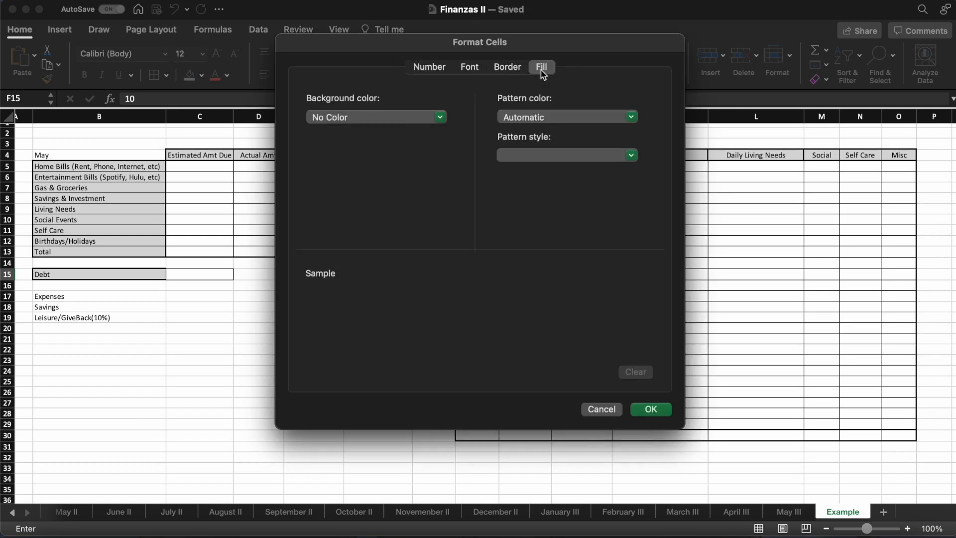
left_click(516, 70)
left_click(483, 70)
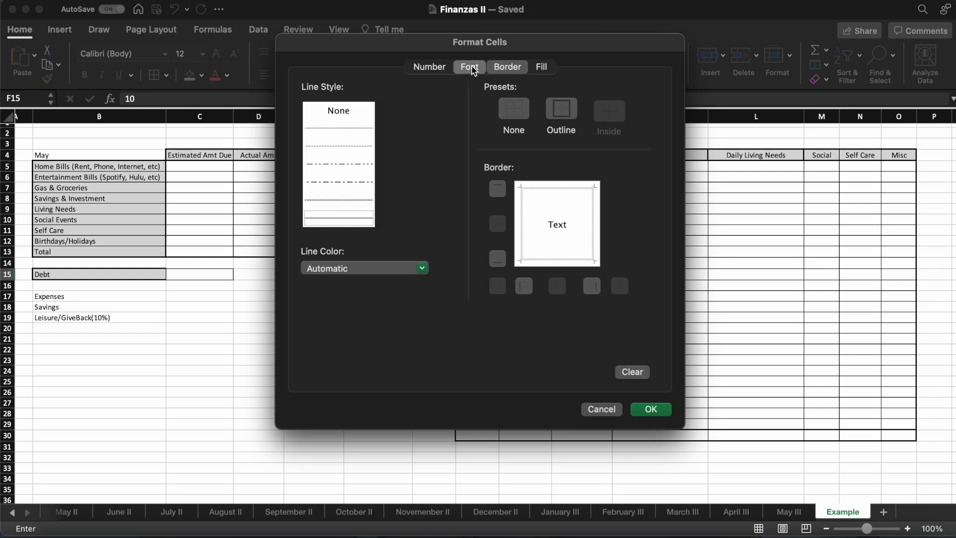
left_click(445, 69)
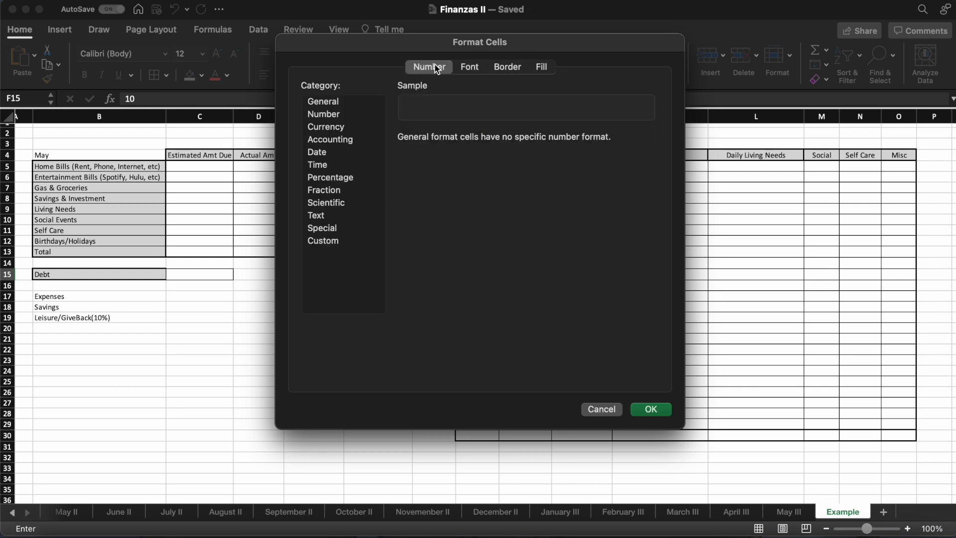
left_click(546, 69)
left_click(385, 116)
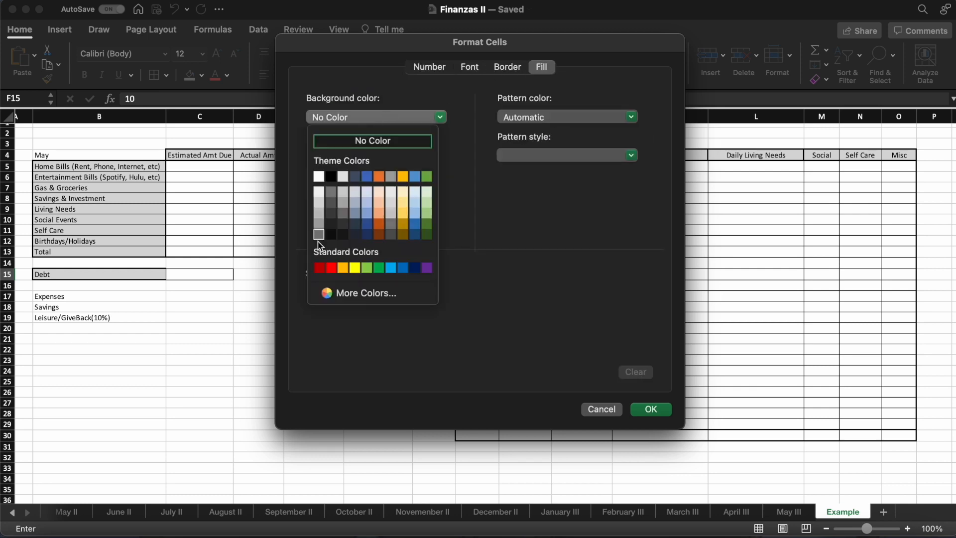
left_click(330, 267)
left_click(651, 409)
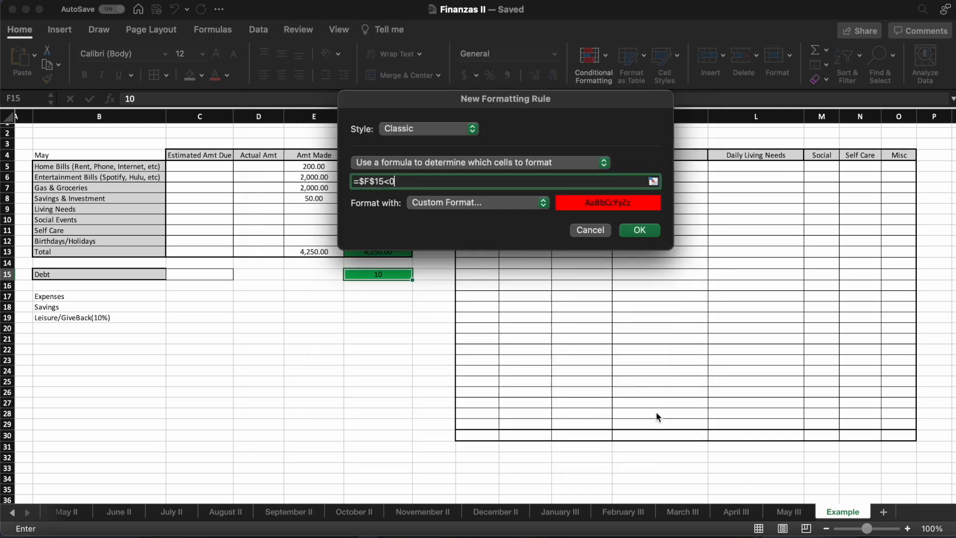
left_click(654, 231)
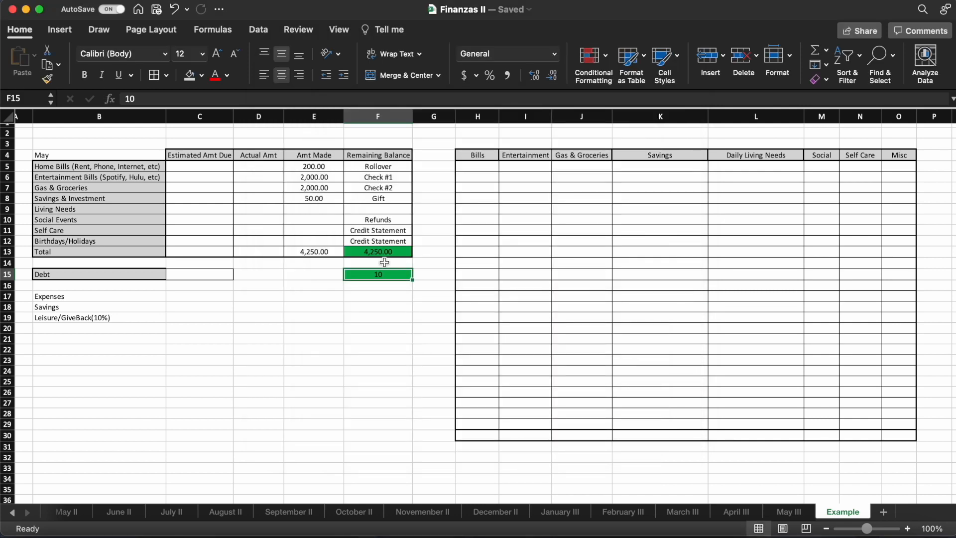
- Change the value in F15 to -10 to test the negative-value formatting rule
left_click(142, 99)
key("BackSpace")
key("BackSpace")
type("10")
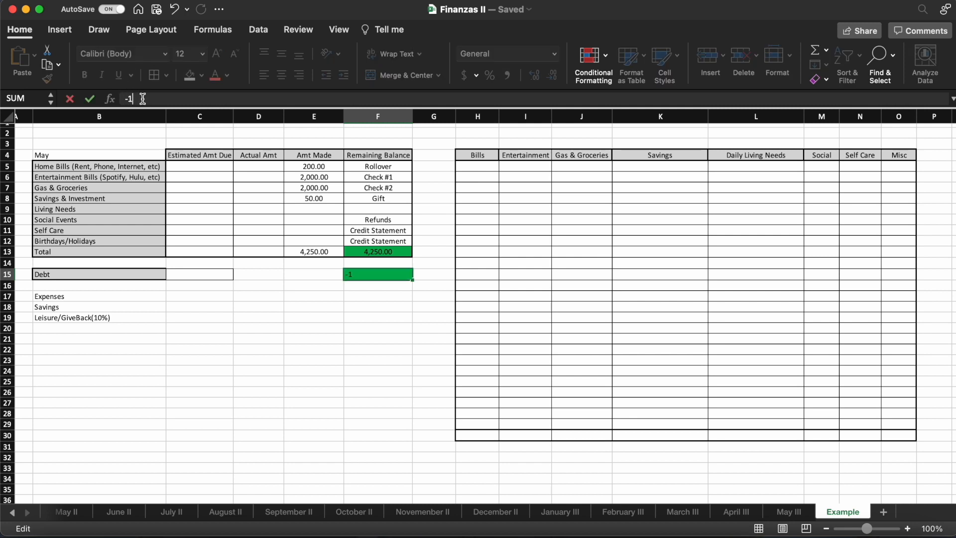
key("Return")
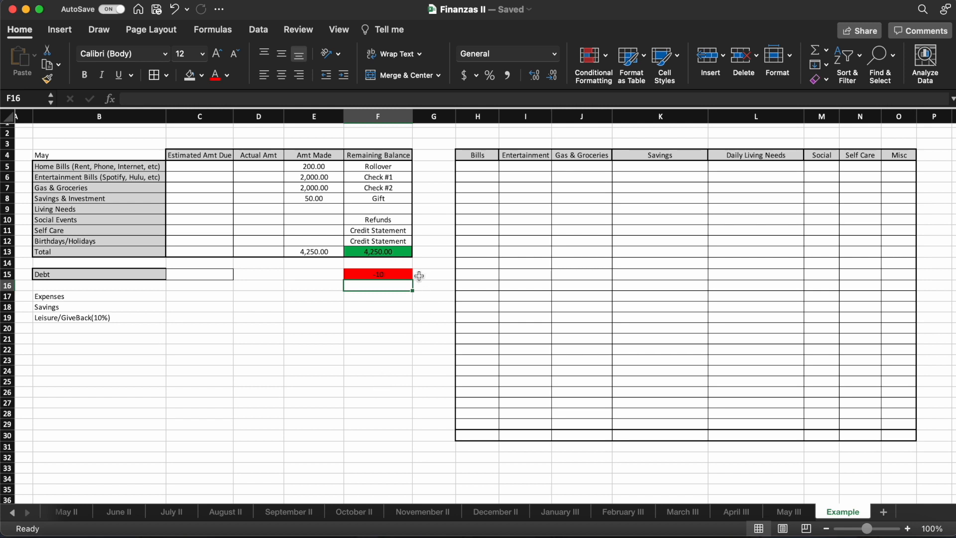
- Clear the conditional formatting rules from F15 only and delete the test value in that cell
left_click(375, 248)
left_click(379, 274)
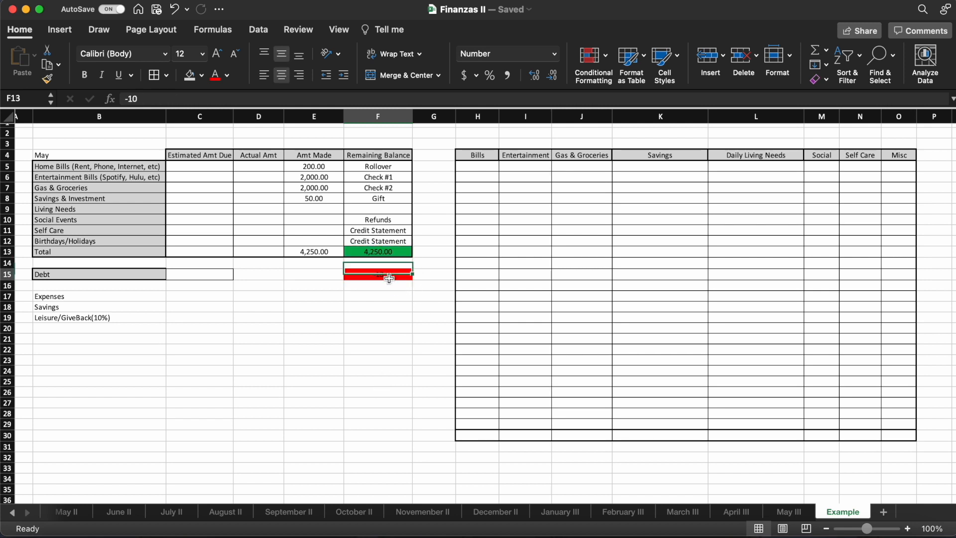
left_click(605, 58)
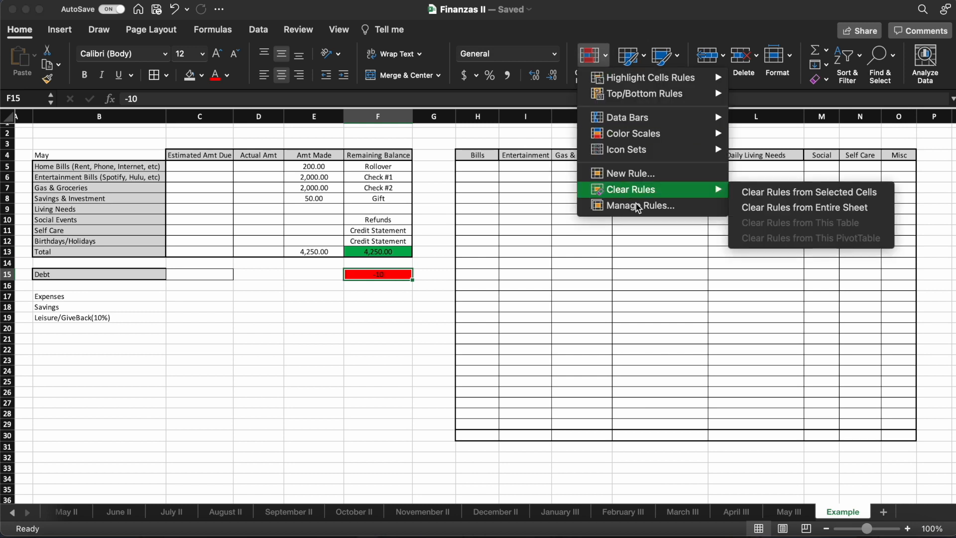
left_click(813, 198)
key("BackSpace")
key("Down")
key("Down")
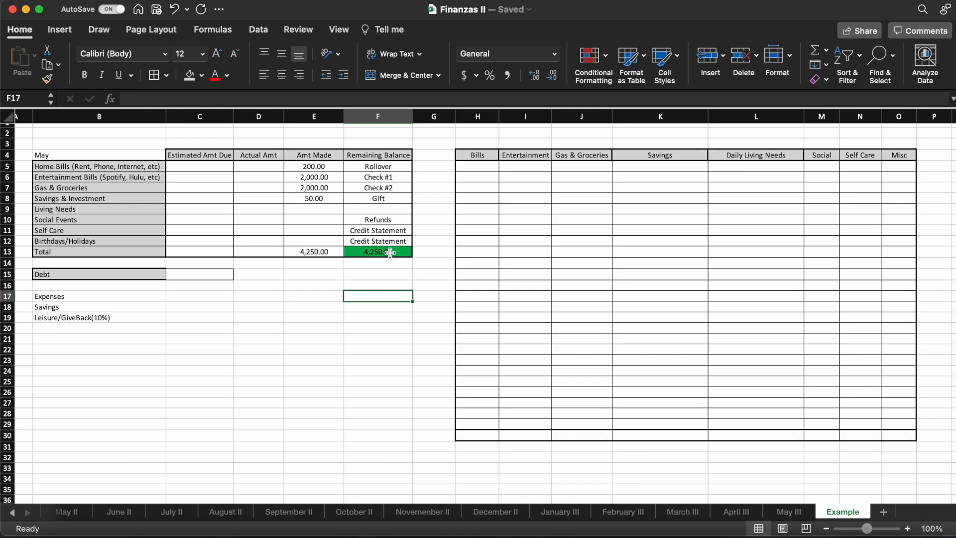
- Review the remaining balance formula in F13 and the Amt Made total formula in E13
left_click(390, 252)
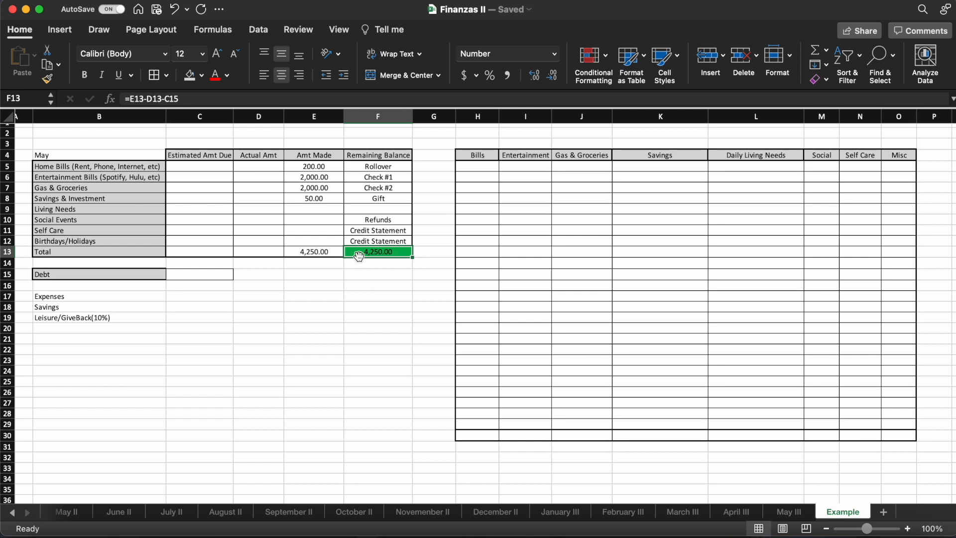
left_click(333, 252)
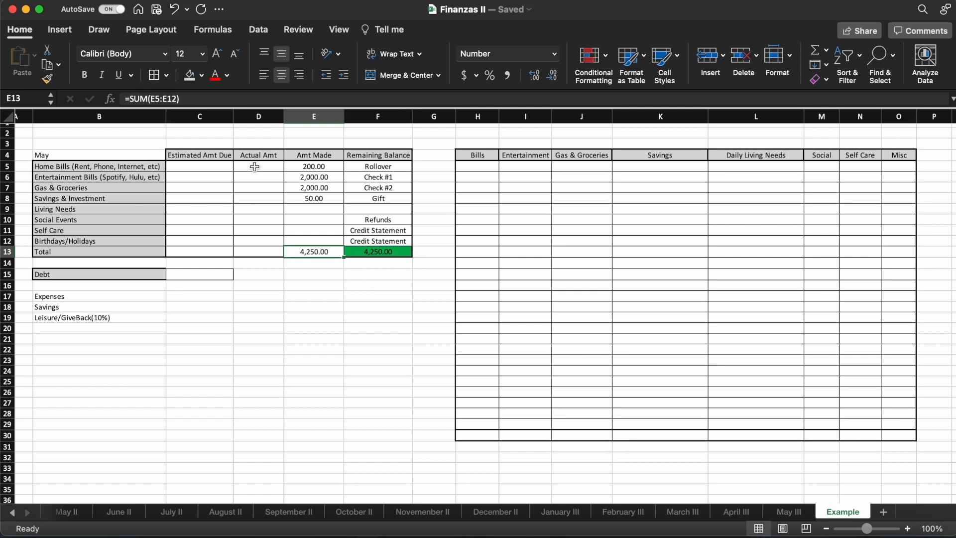
- Enter the Home Bills estimated amount due in C5 as the formula =1550+85+50+20
left_click(205, 166)
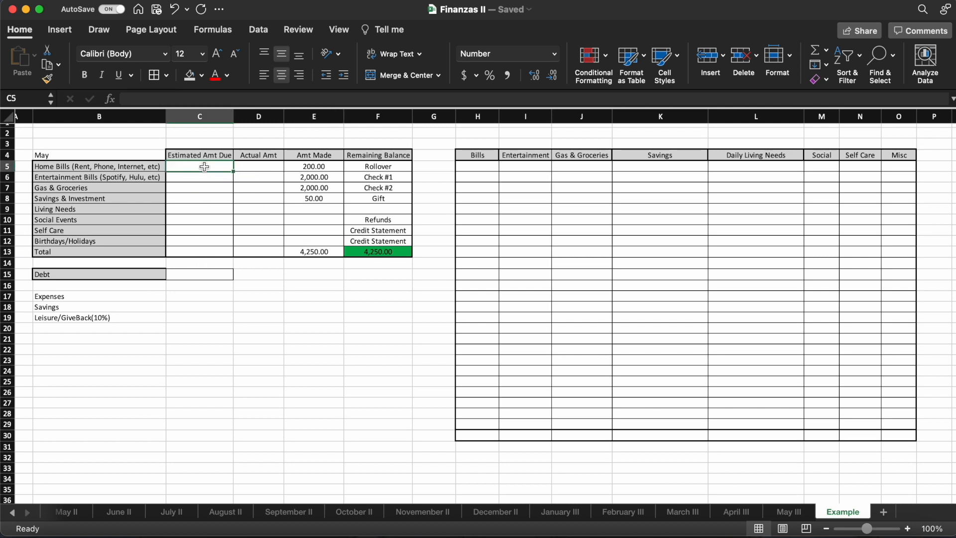
type("=")
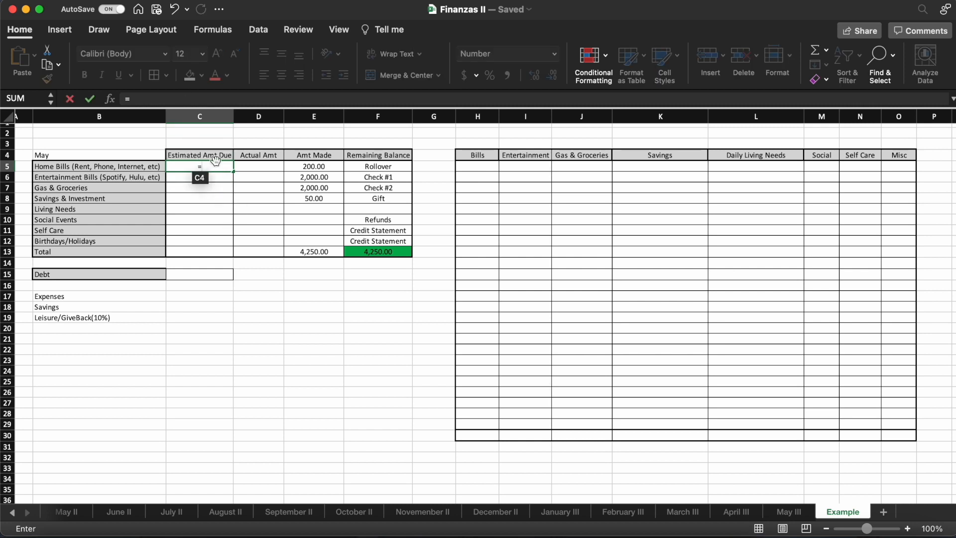
type("1550+")
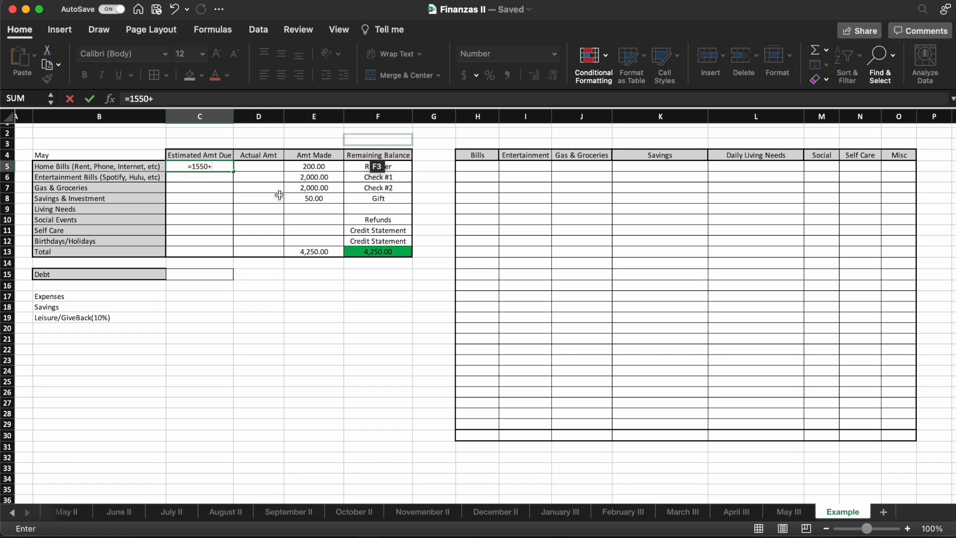
left_click(200, 100)
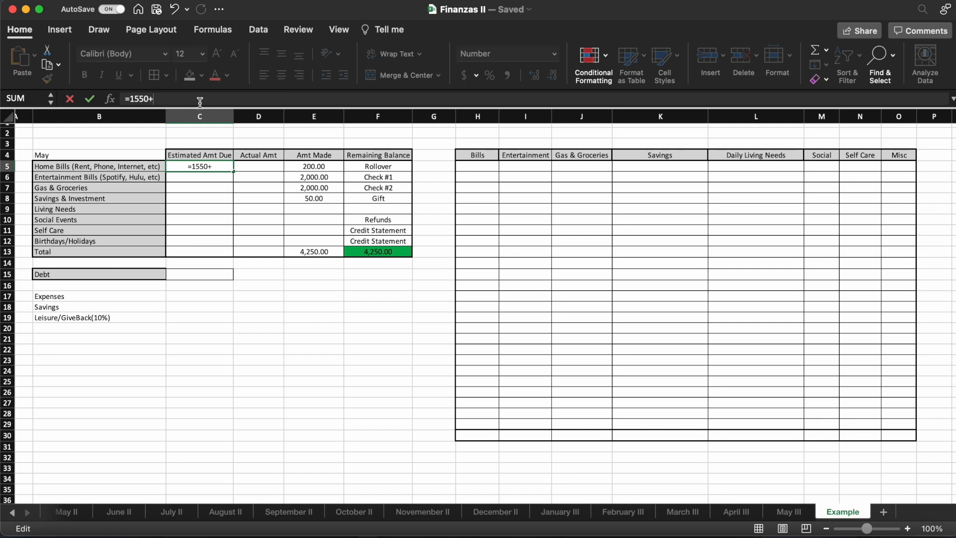
type("85+50+20")
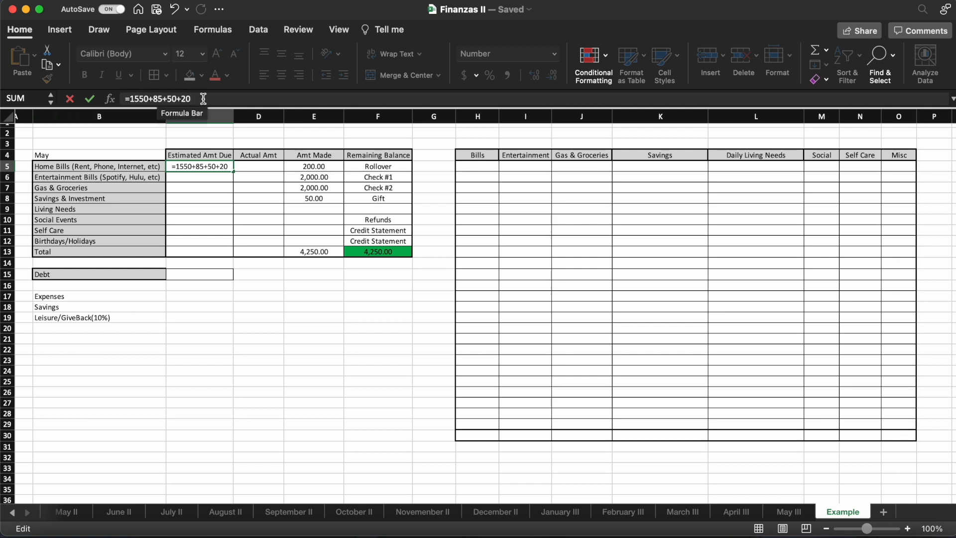
key("Return")
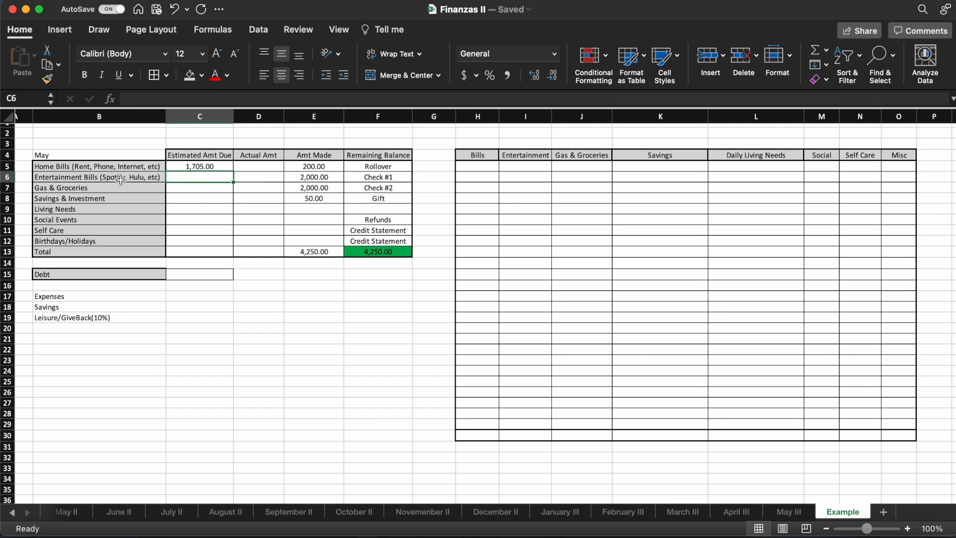
- Enter the Entertainment Bills estimated amount due in C6 as the formula =9.99+7.99+12.99
type("=")
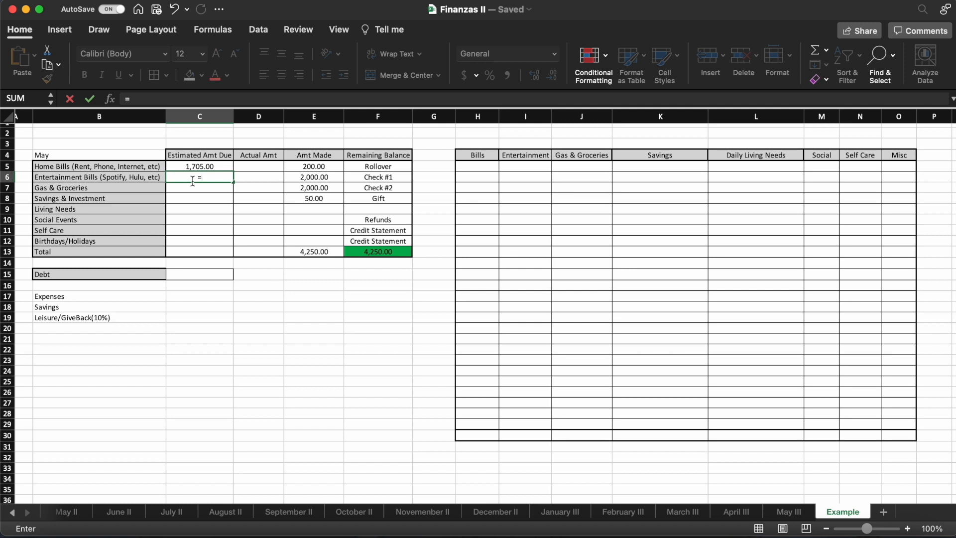
type("9.99+7.99+12.99")
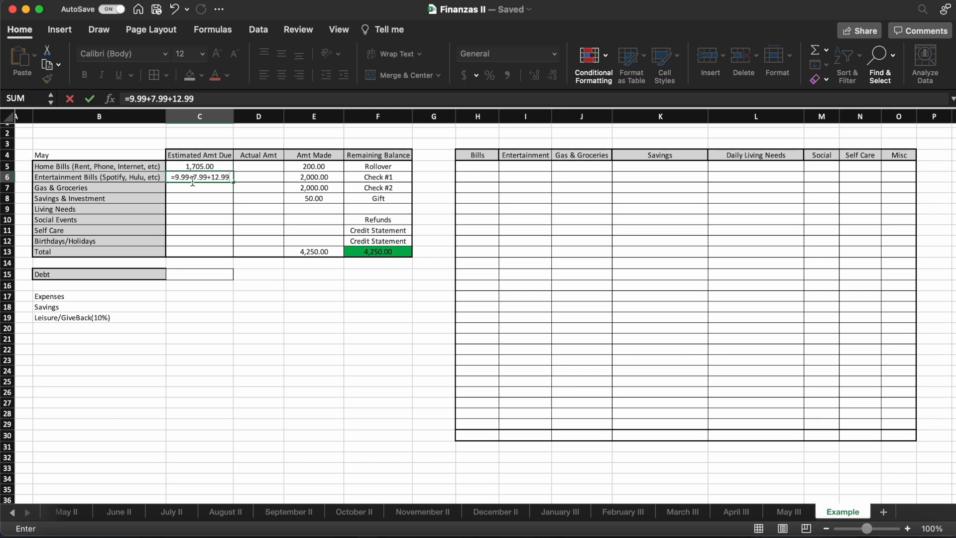
key("Return")
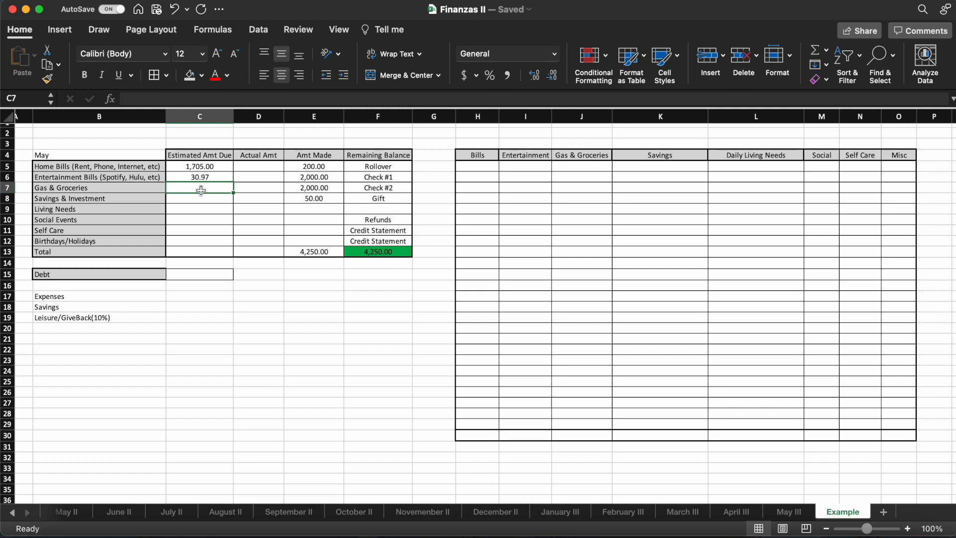
- Enter the Gas & Groceries estimated amount due in C7 as the formula =200+100
type("=")
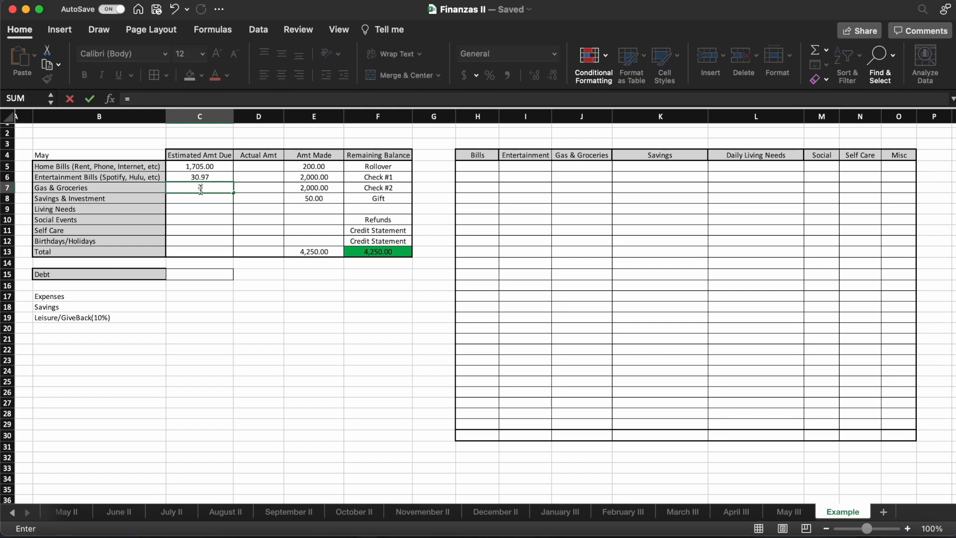
type("200+")
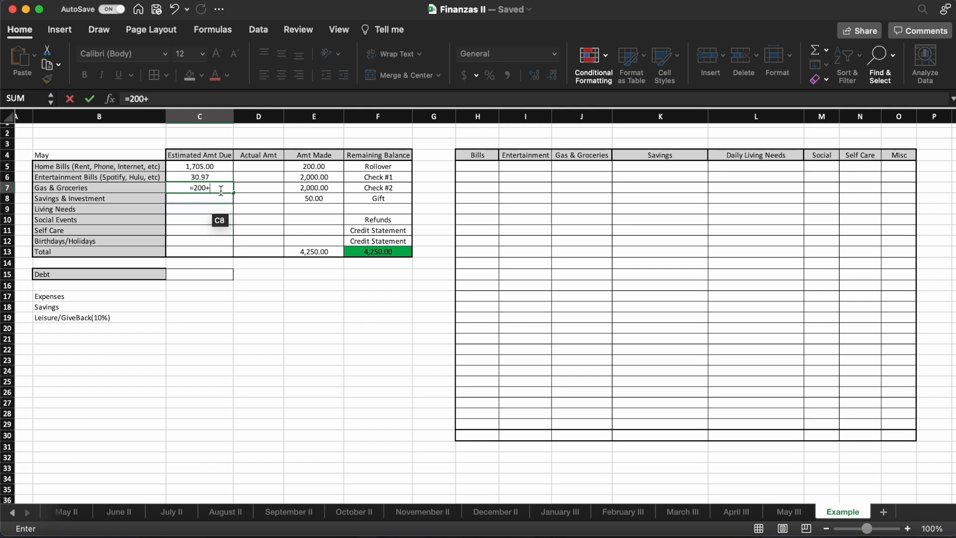
type("100")
key("Return")
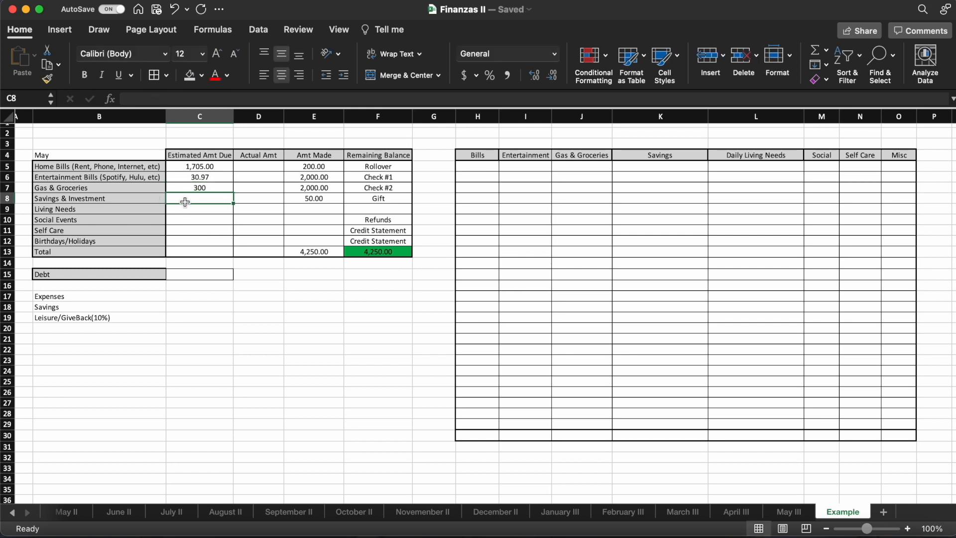
- Fill the estimated amounts due with 50 for Living Needs, 300 for Social Events, 100 for Self Care and 150 for Birthdays/Holidays
left_click(192, 213)
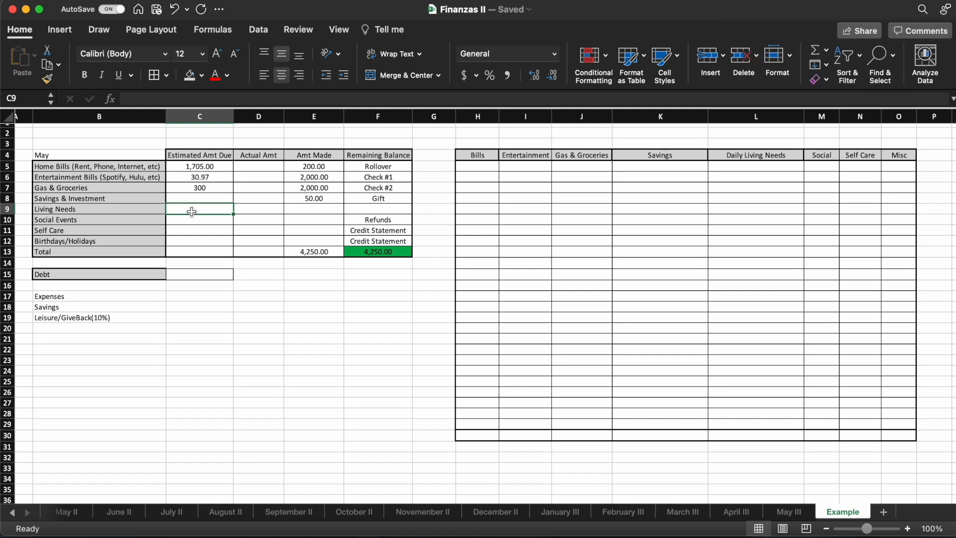
type("50")
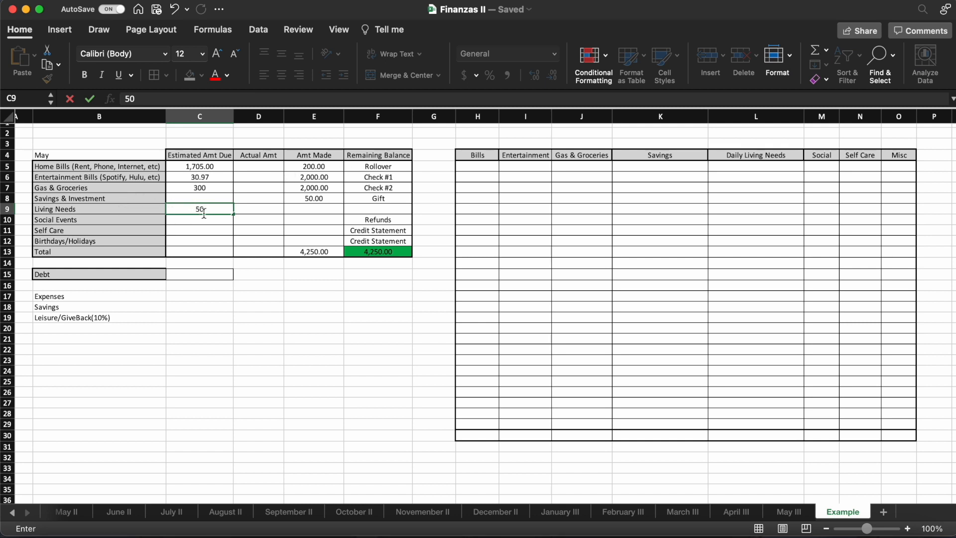
key("Return")
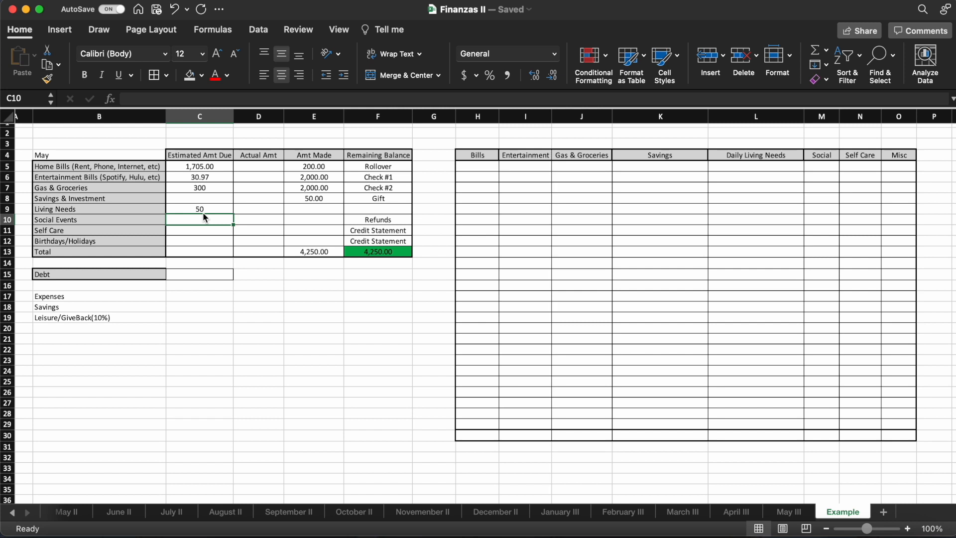
type("300")
key("Return")
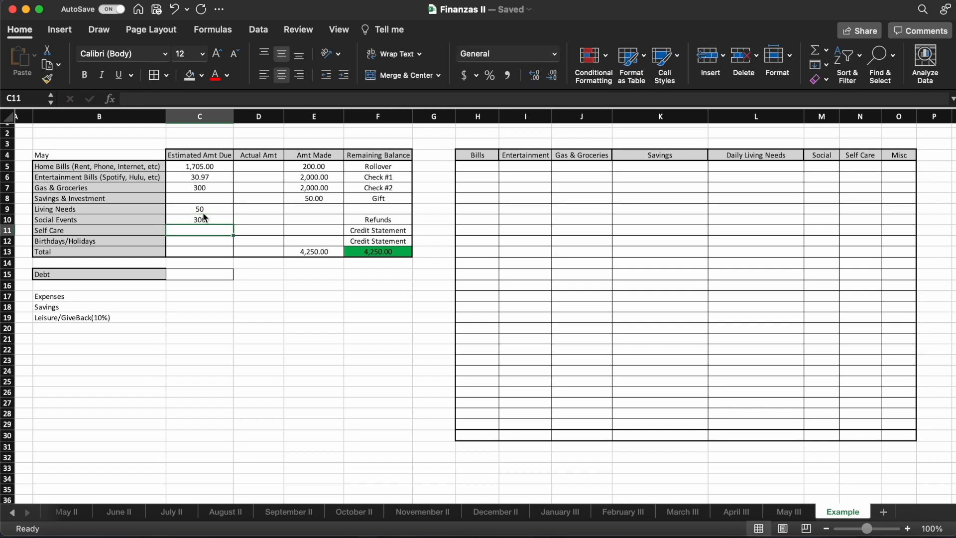
type("100")
key("Return")
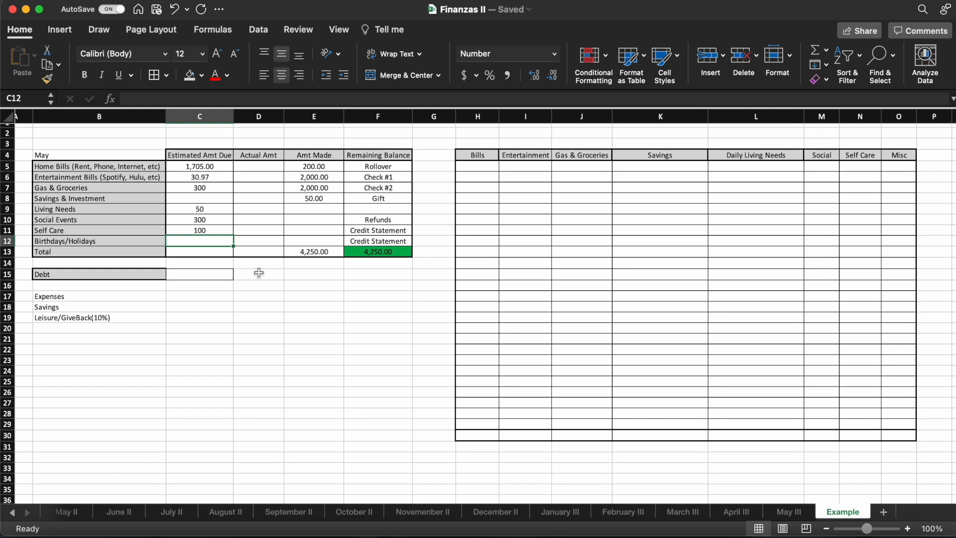
type("150")
key("Return")
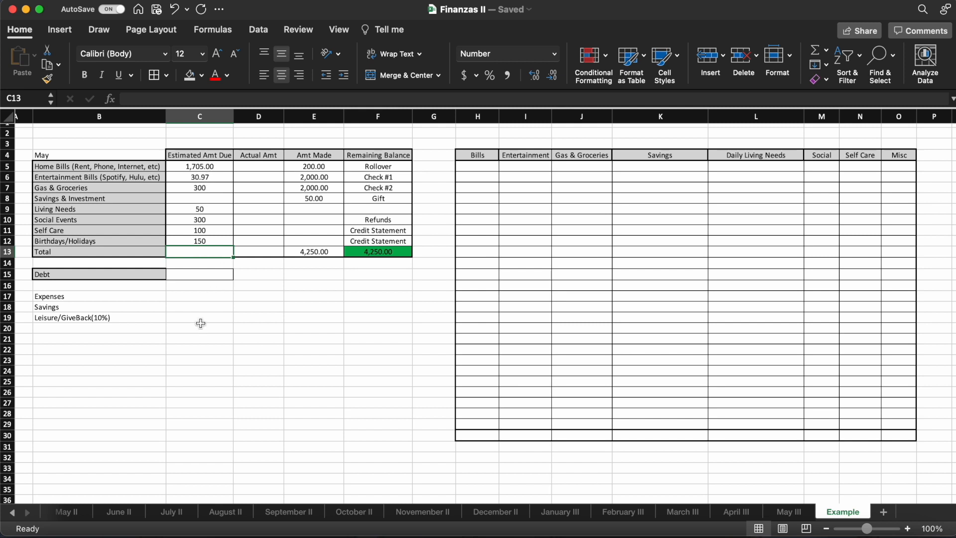
- Total the Estimated Amt Due column in C13 with the formula =SUM(C5:C12)
left_click(207, 317)
left_click(204, 253)
type("=")
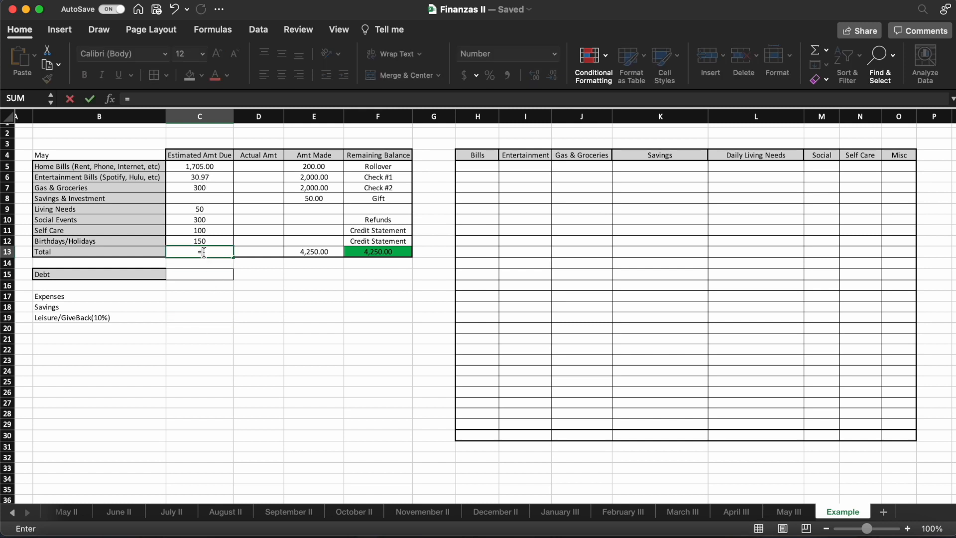
type("SUM(")
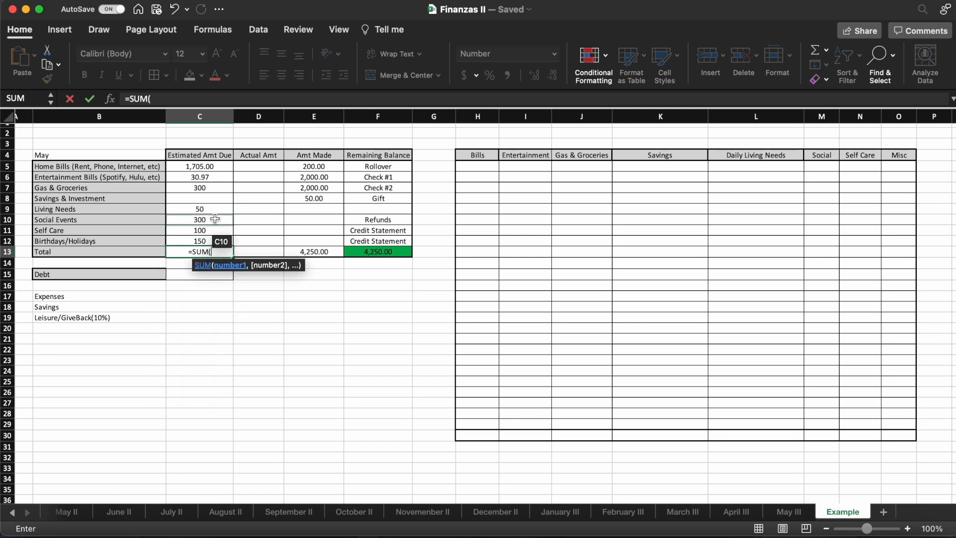
left_click_drag(217, 170, 219, 242)
left_click(203, 98)
type(")")
key("Return")
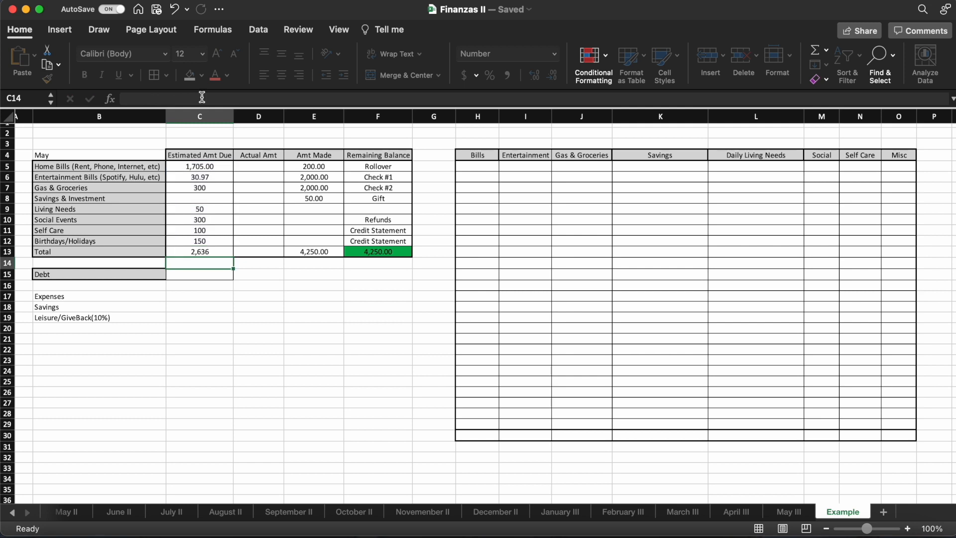
- Compare the estimated total with the Amt Made total and set the Self Care estimate in C11 to 150
left_click(216, 253)
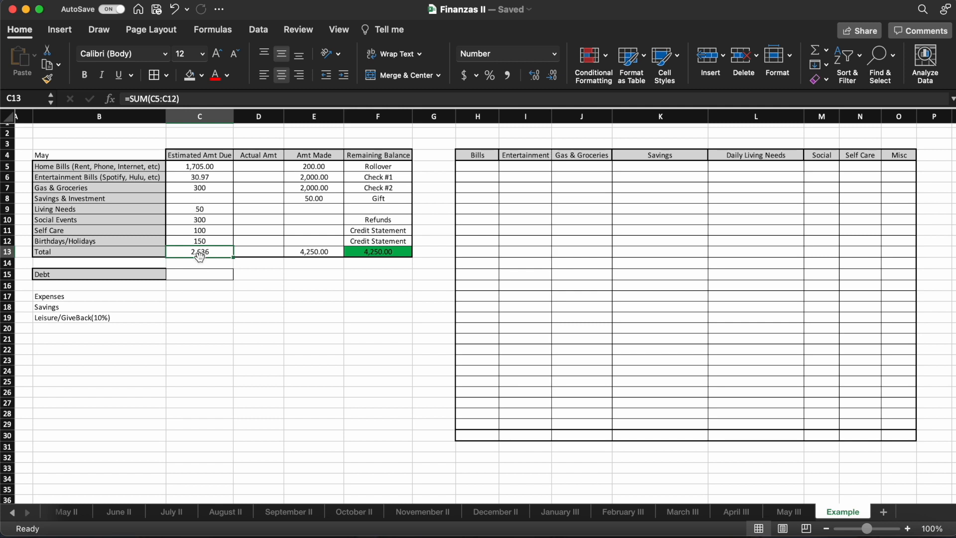
left_click_drag(212, 253, 316, 252)
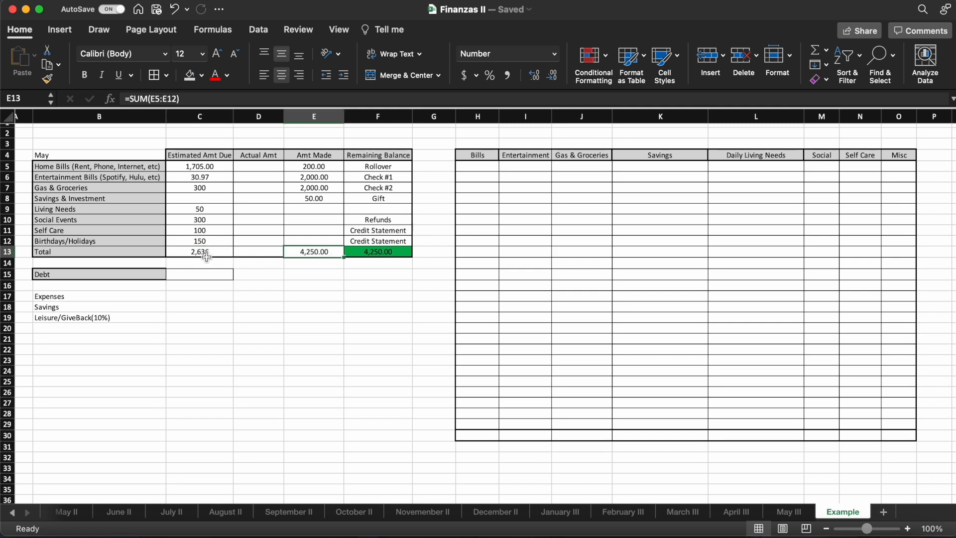
left_click(207, 255)
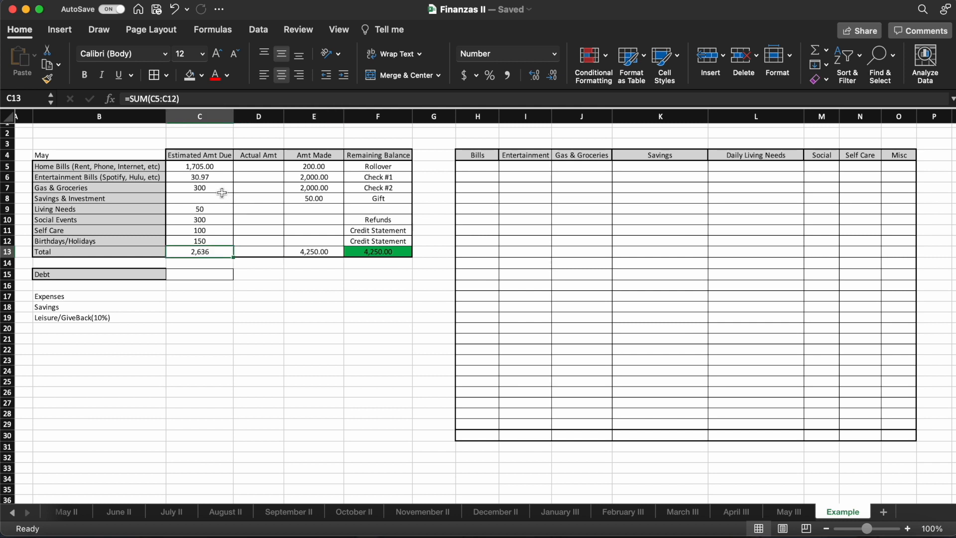
left_click(218, 199)
left_click(215, 211)
left_click(213, 220)
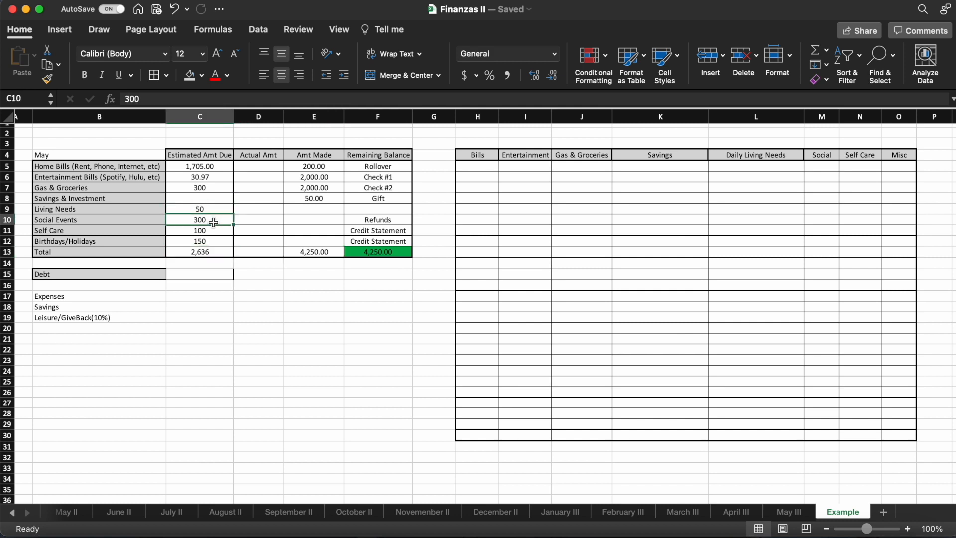
left_click(214, 233)
type("150")
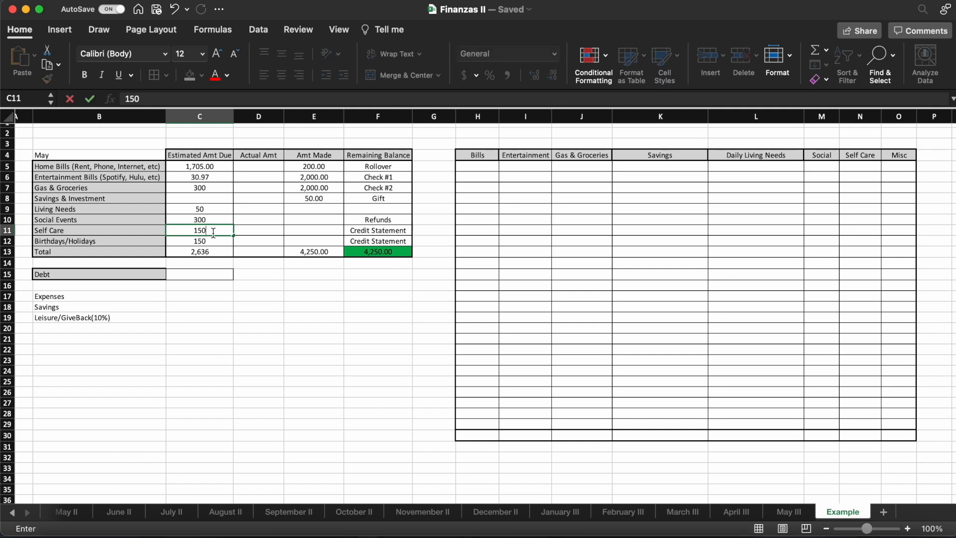
key("Return")
- Recheck the estimated and Amt Made totals and enter 0 as the Debt amount in C15
left_click(205, 199)
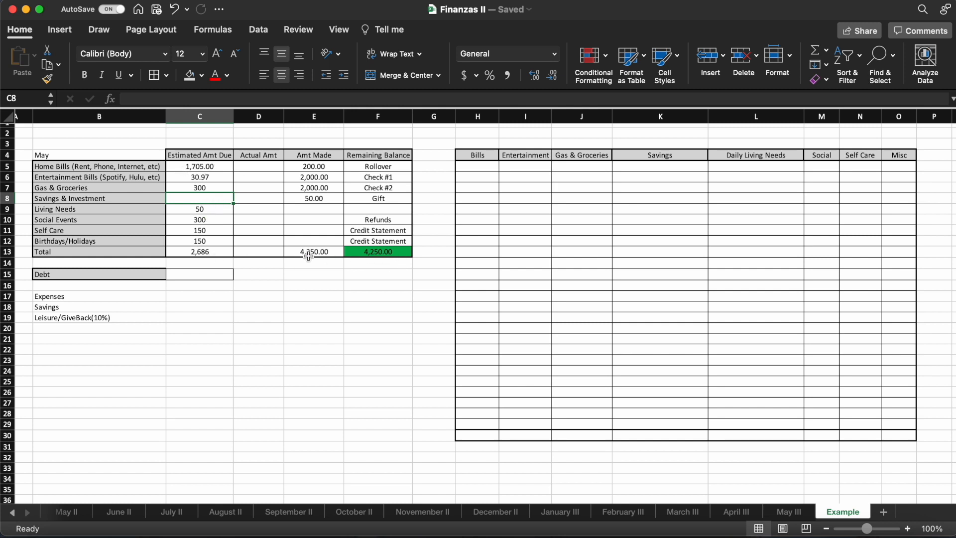
left_click(208, 255)
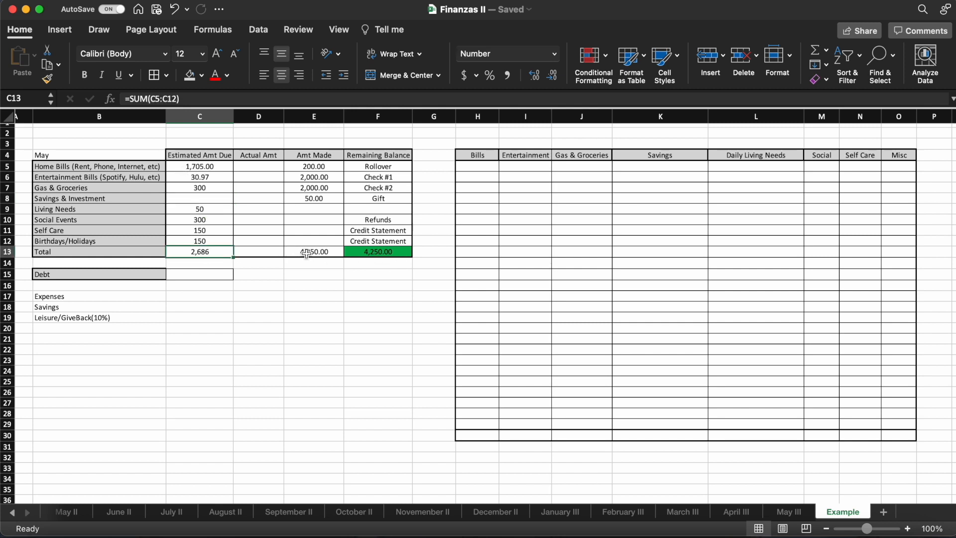
left_click(307, 253)
left_click(213, 252)
left_click(212, 277)
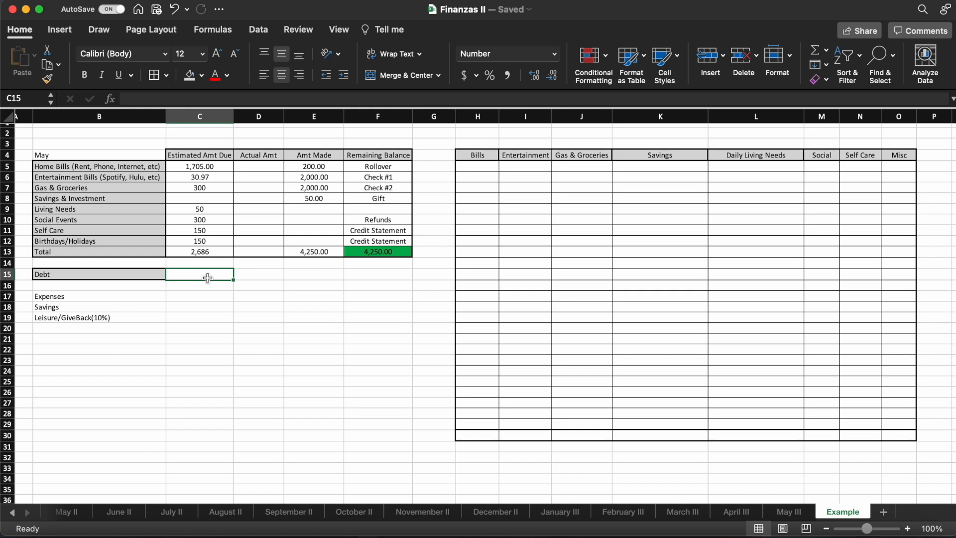
type("0")
key("Return")
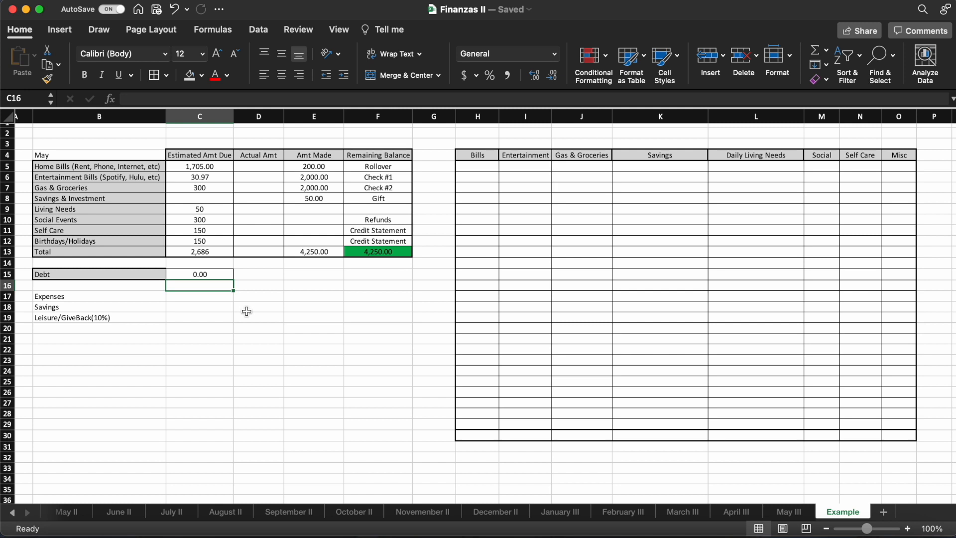
- Calculate the Expenses allocation in C17 as 60% of the Amt Made total with the formula =E13*.6
left_click(97, 297)
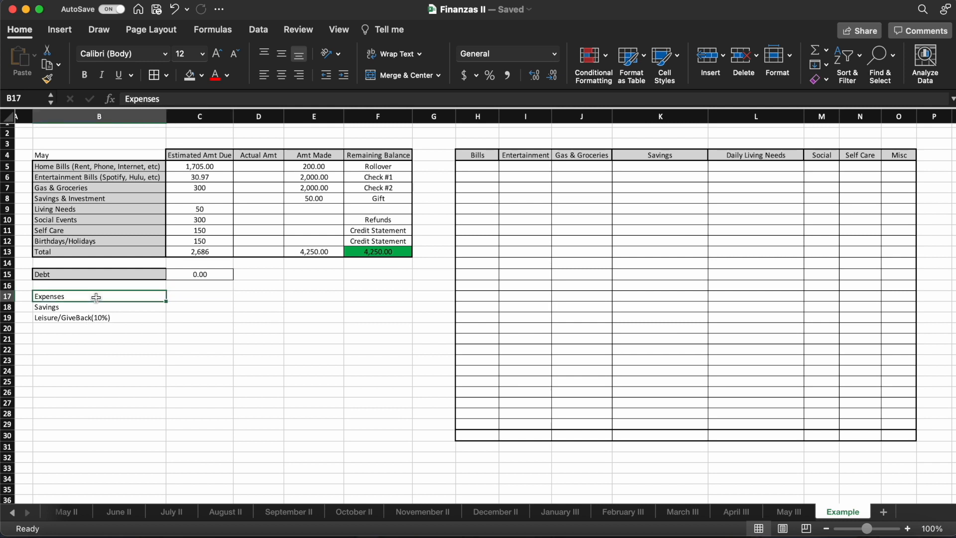
left_click(179, 297)
type("=")
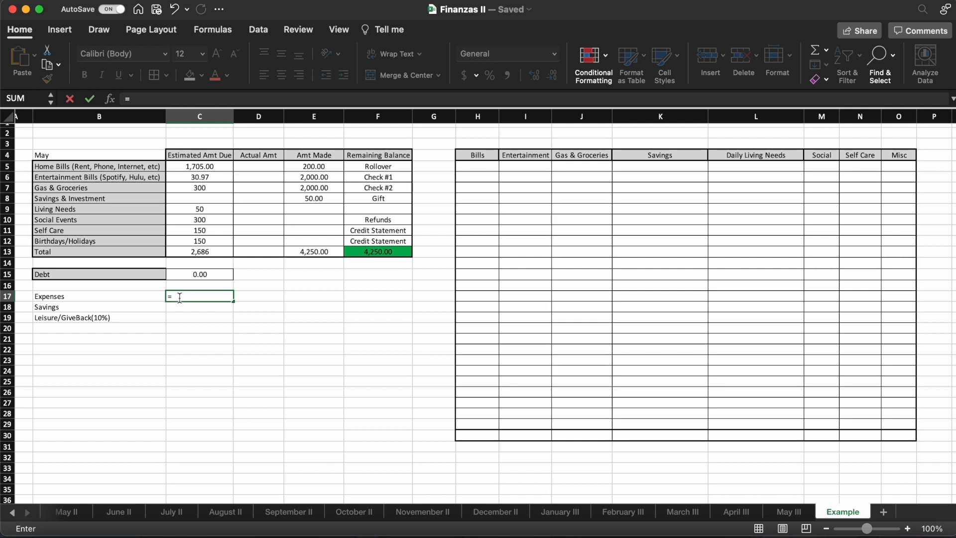
left_click(311, 252)
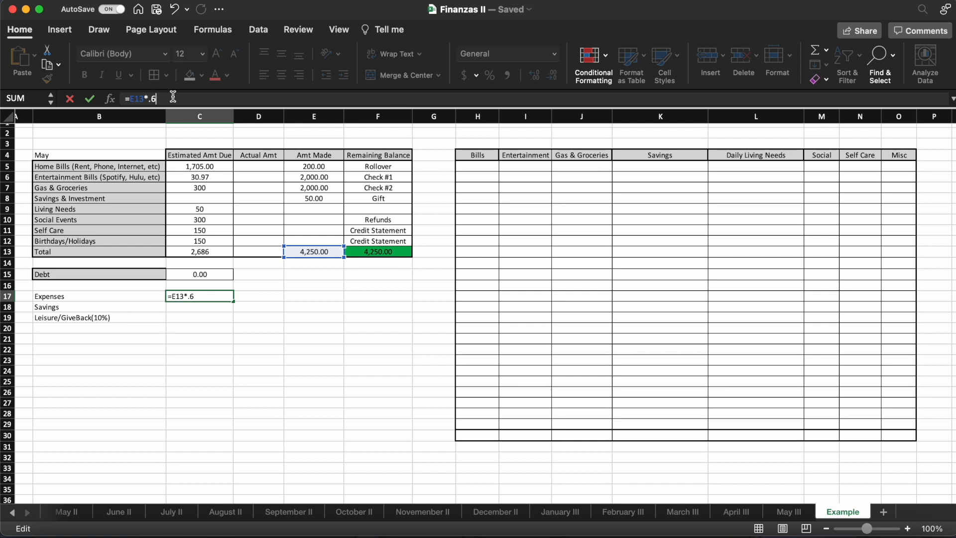
key("Return")
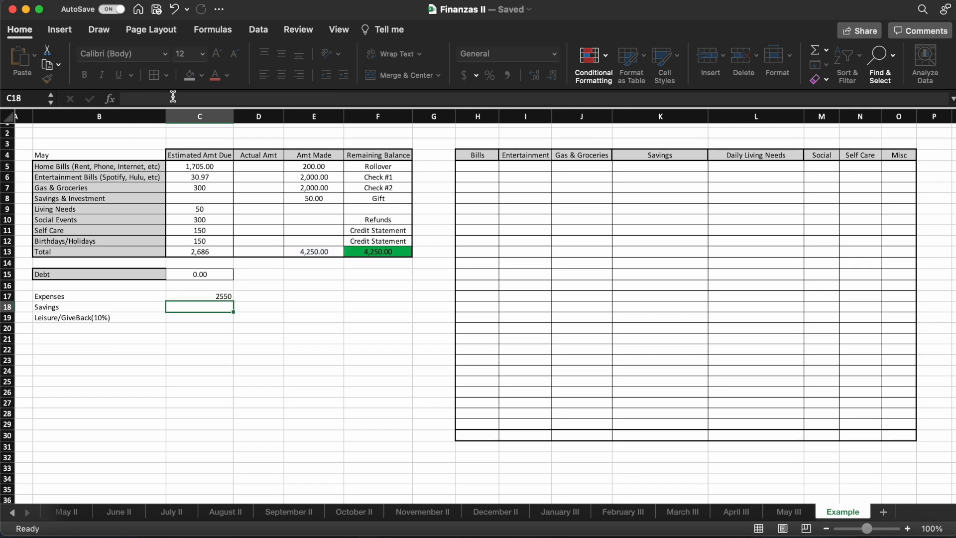
left_click(217, 295)
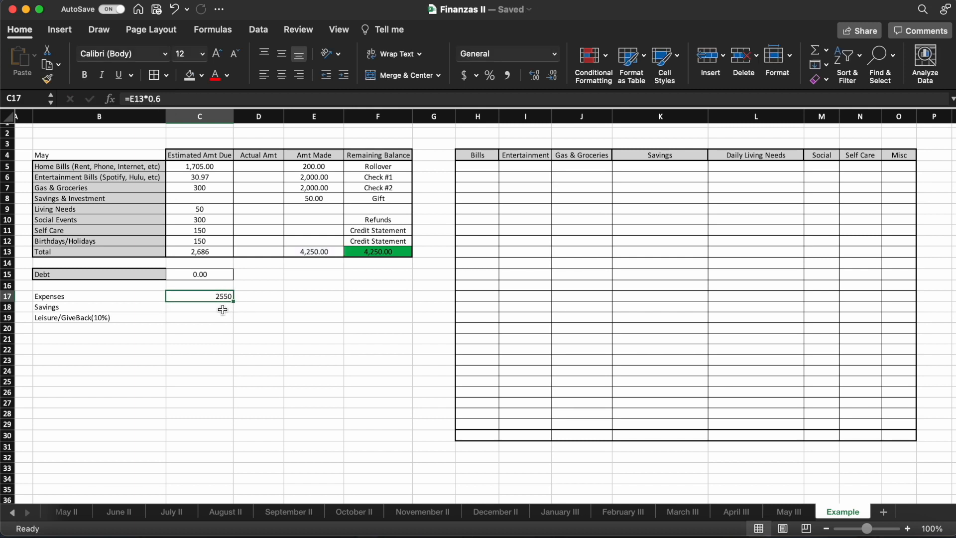
- Calculate the Savings allocation in C18 as 20% of the Amt Made total with the formula =E13*.2
left_click(223, 309)
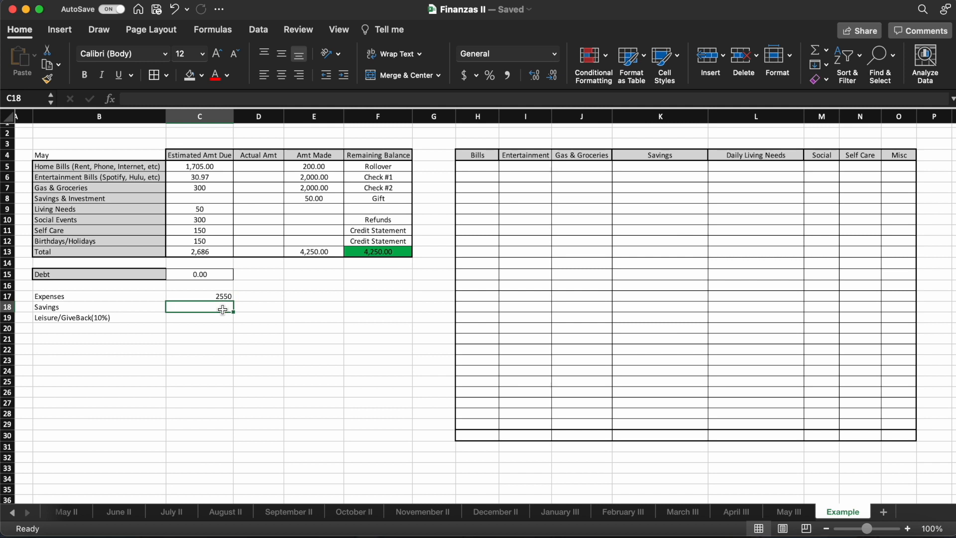
type("=")
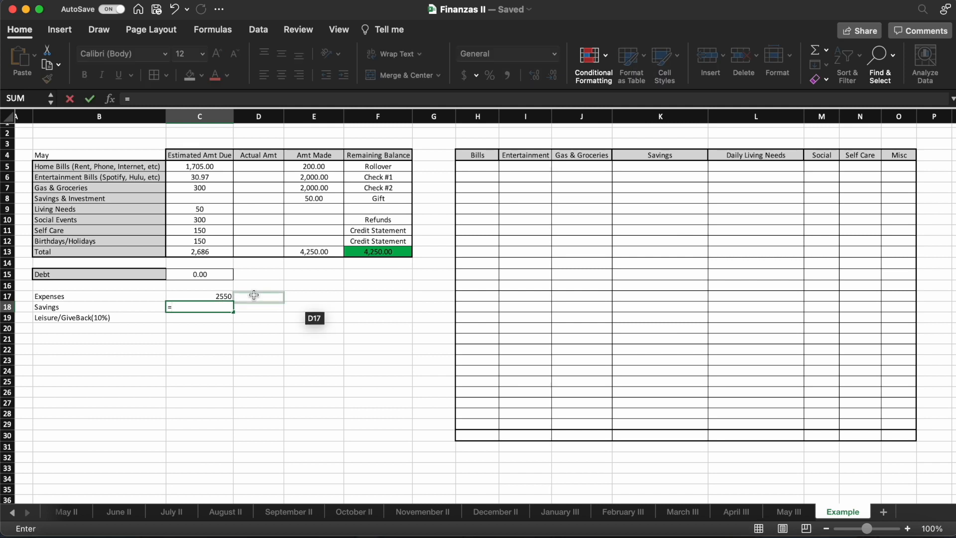
left_click(330, 252)
left_click(178, 99)
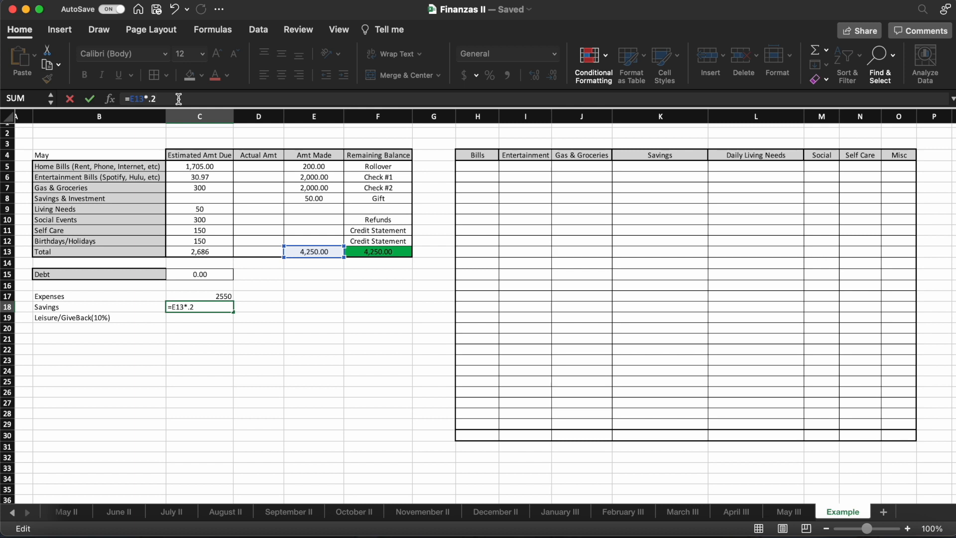
key("Return")
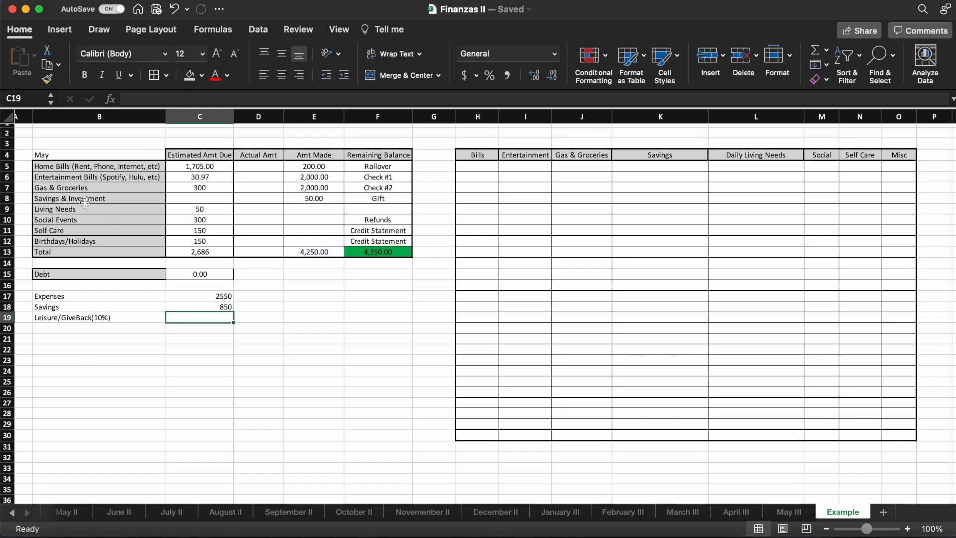
left_click(100, 320)
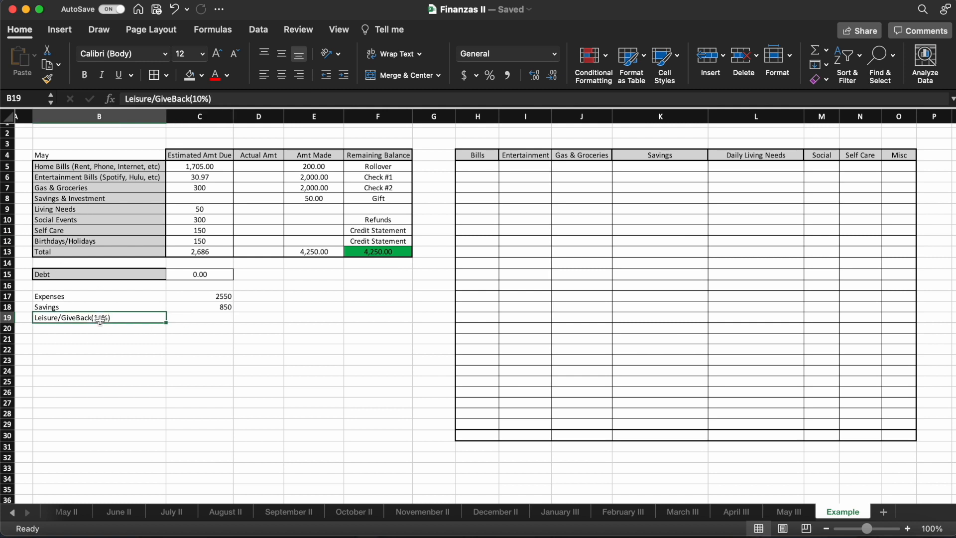
left_click(194, 319)
type("=")
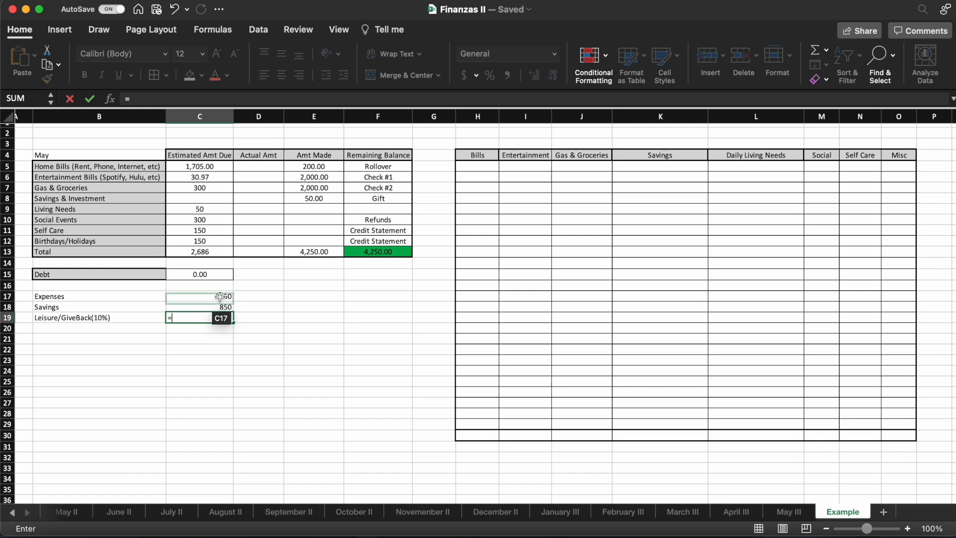
key("BackSpace")
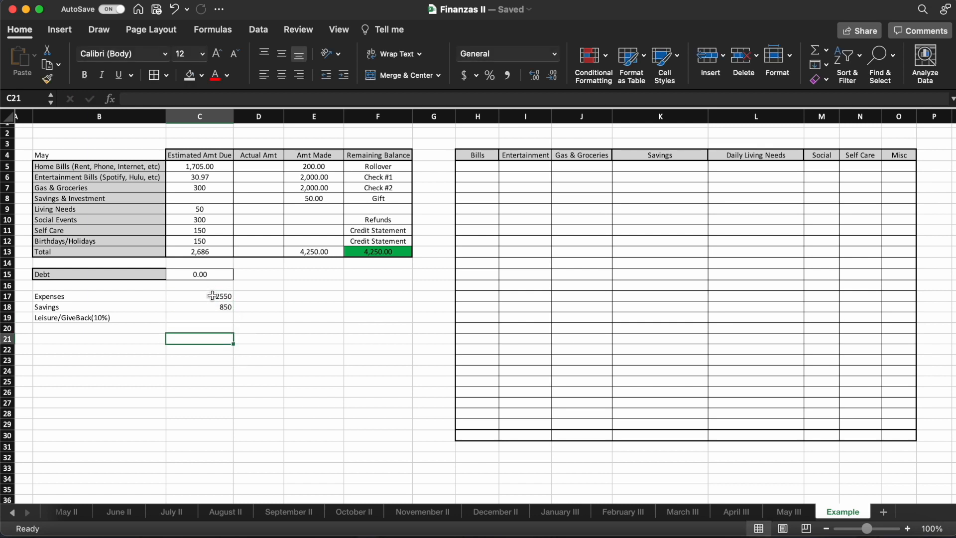
left_click(213, 296)
left_click(212, 308)
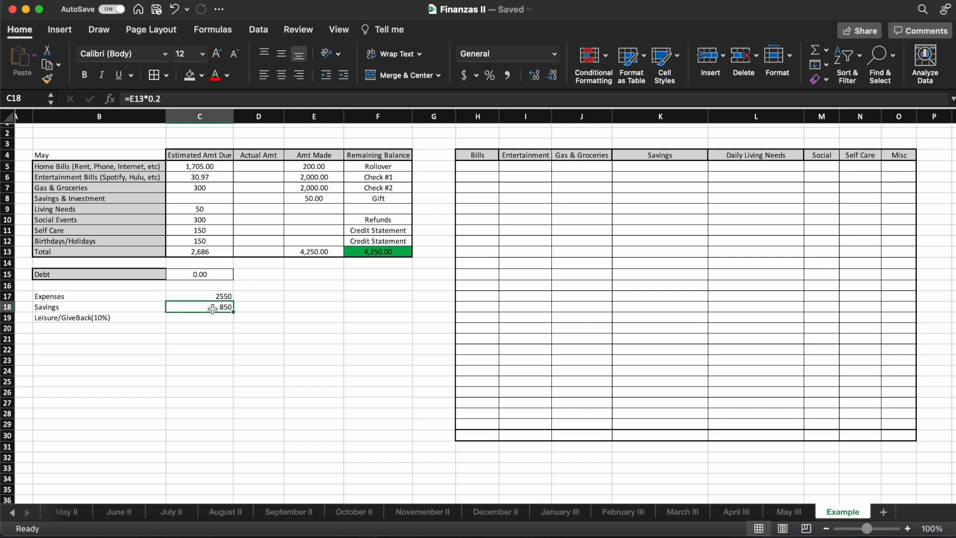
left_click_drag(213, 307, 214, 297)
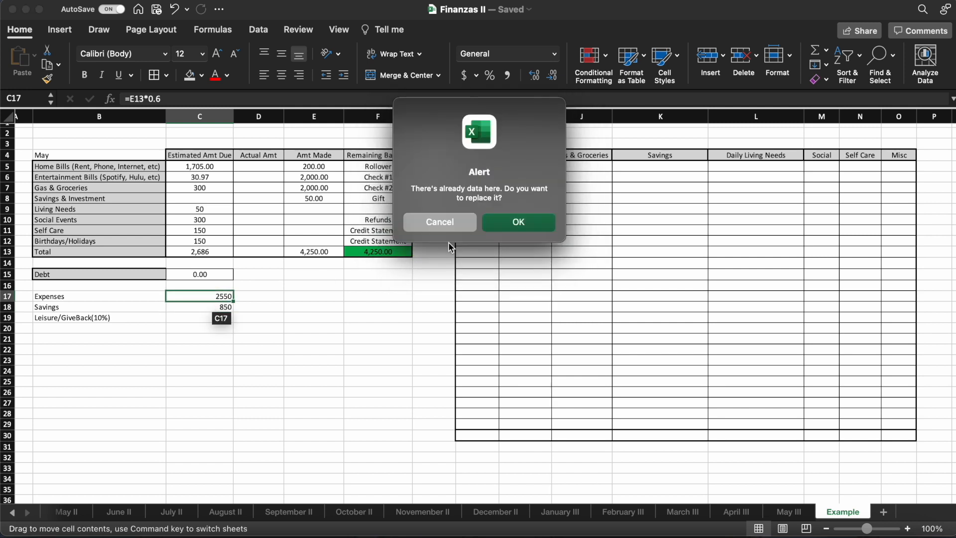
left_click(440, 225)
left_click(203, 328)
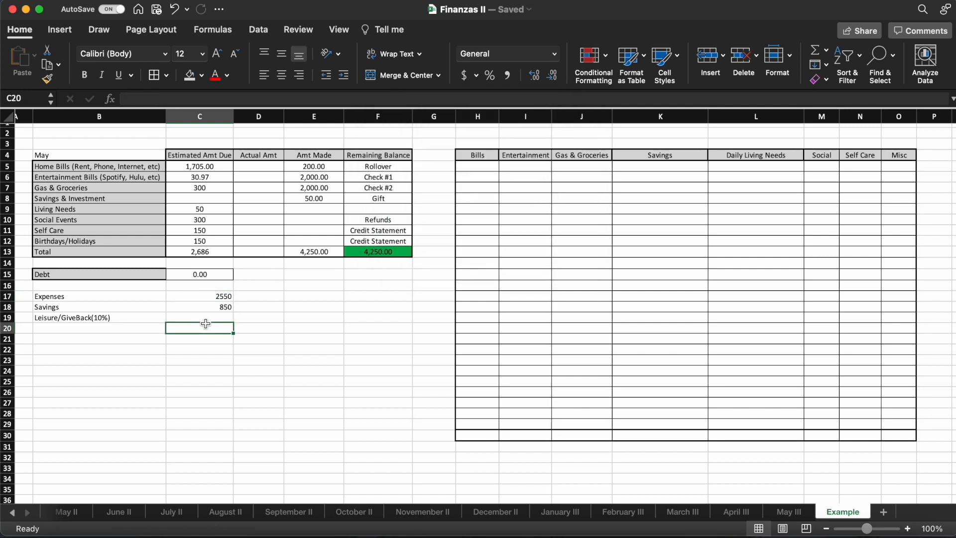
- Enter the formula =E13*2 as the Leisure/GiveBack allocation in C19
left_click(203, 317)
type("=")
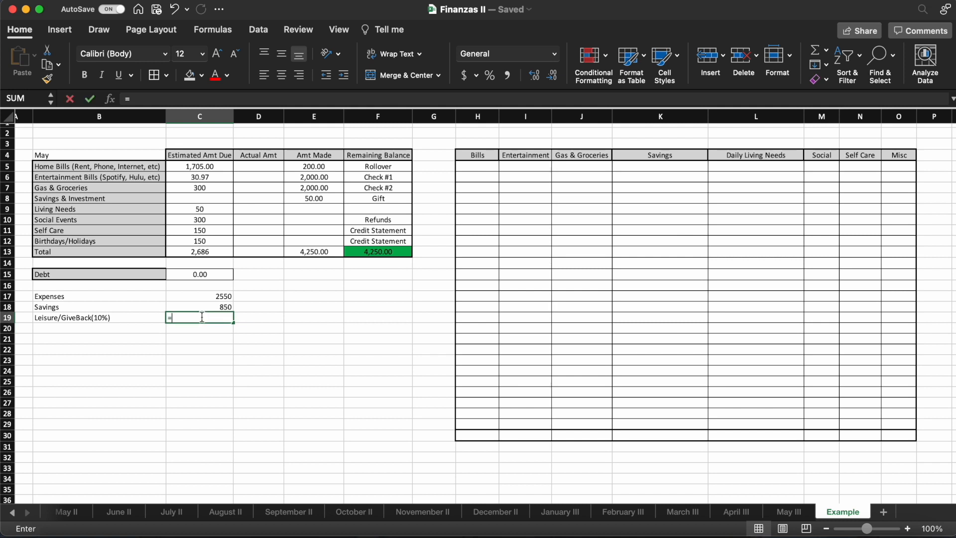
left_click(308, 250)
left_click(174, 99)
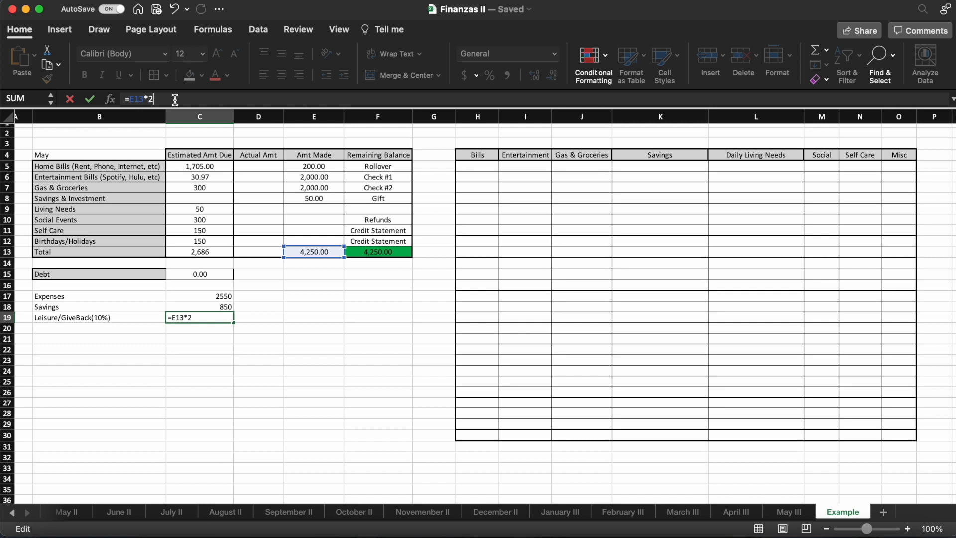
key("Return")
- Correct the Leisure/GiveBack formula in C19 to =E13*.2 and check the three allocation amounts in C17:C19
left_click(220, 318)
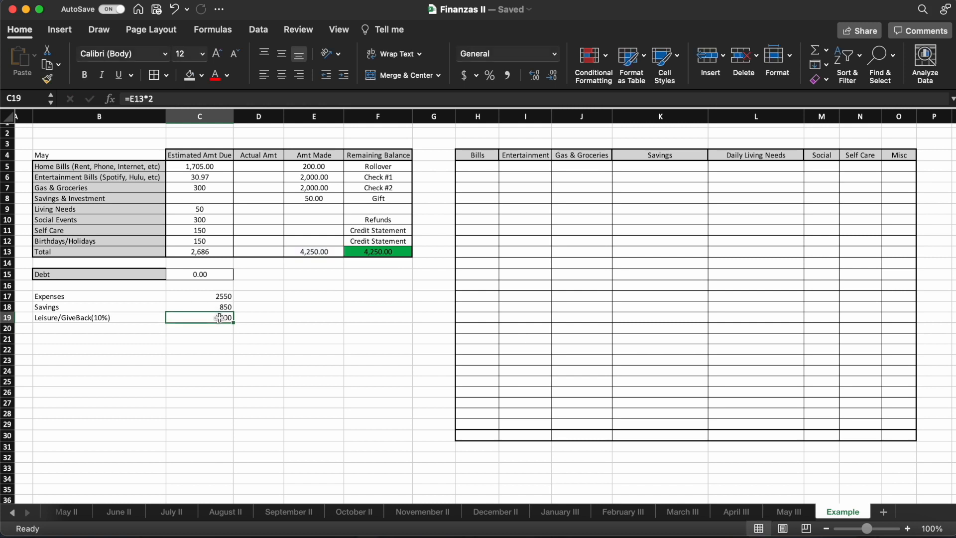
left_click(191, 98)
key("BackSpace")
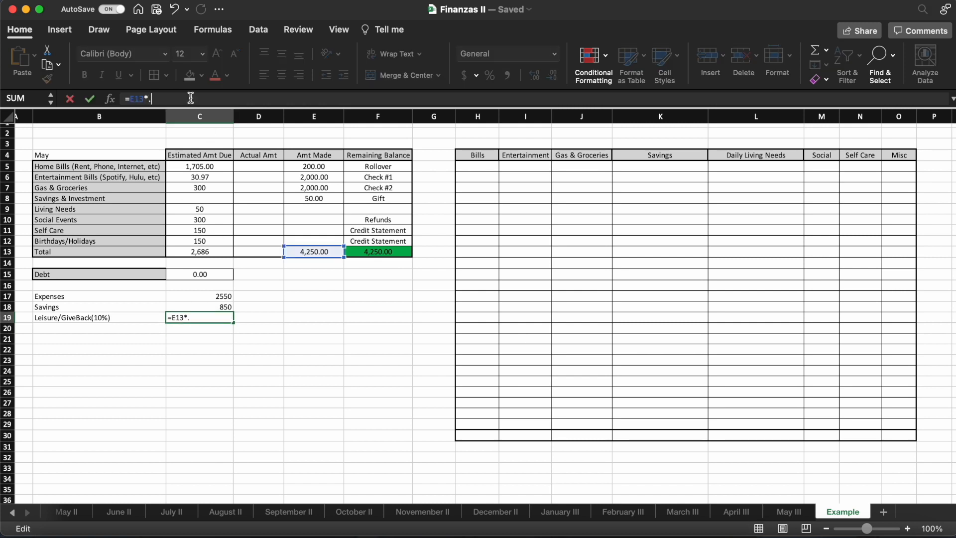
key("Return")
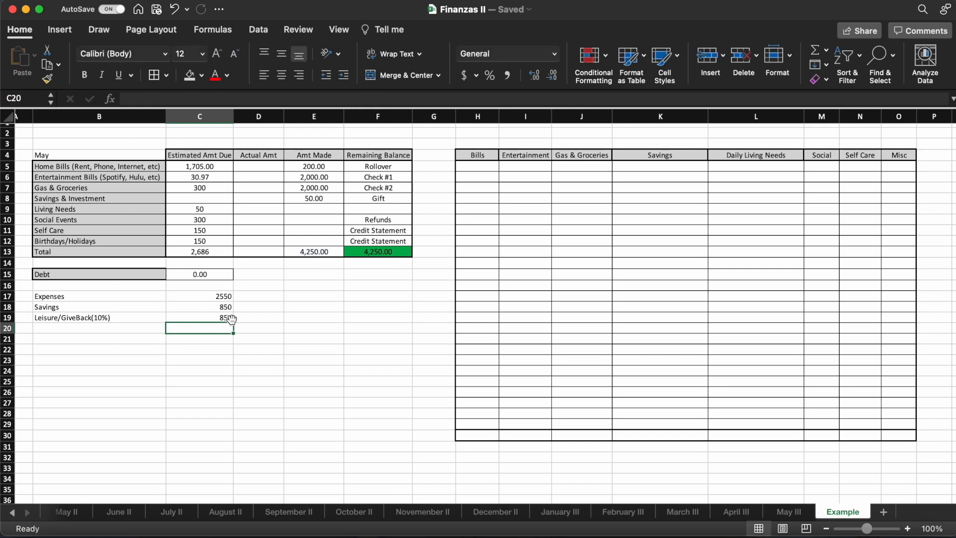
left_click(228, 295)
left_click(227, 306)
left_click(224, 318)
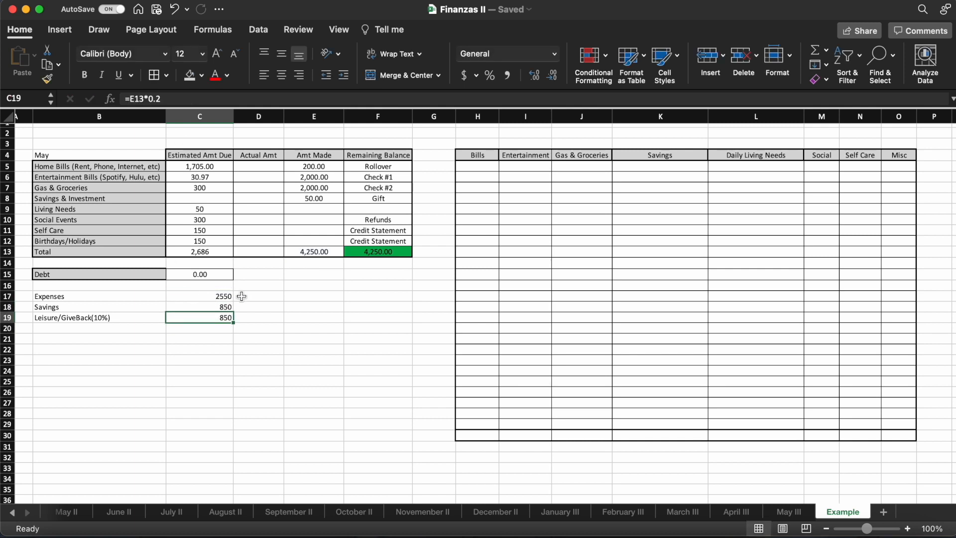
left_click(261, 302)
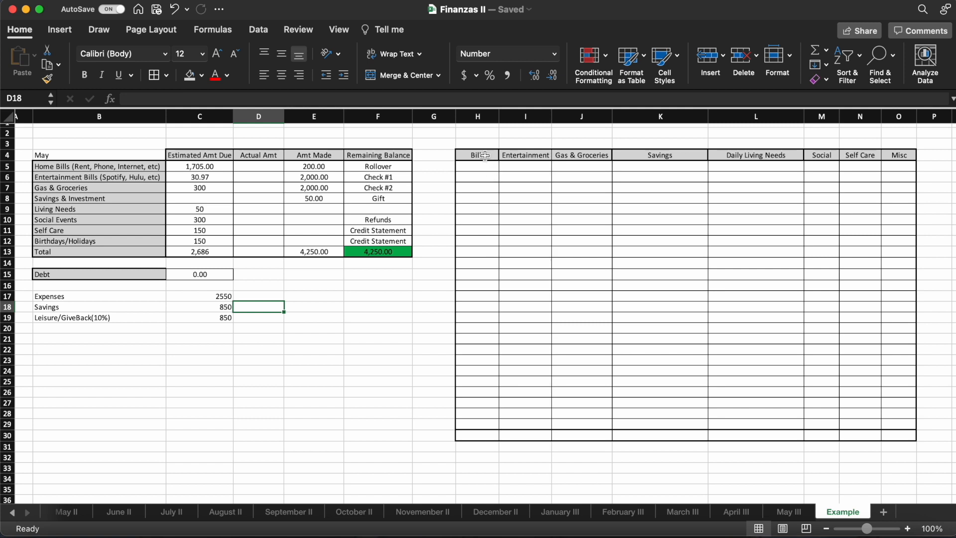
- Total the Bills column in H30 with the formula =SUM(H5:H29)
left_click(487, 435)
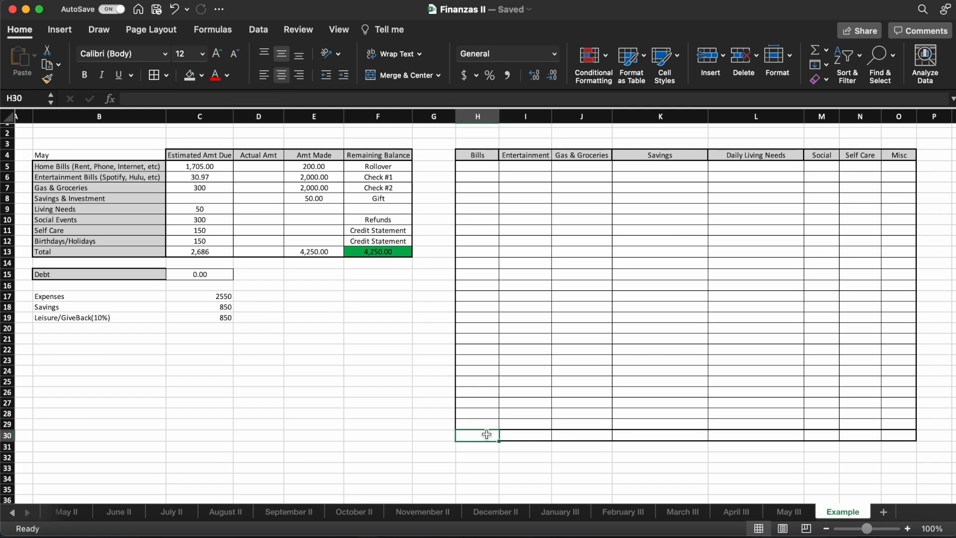
type("=SUM(")
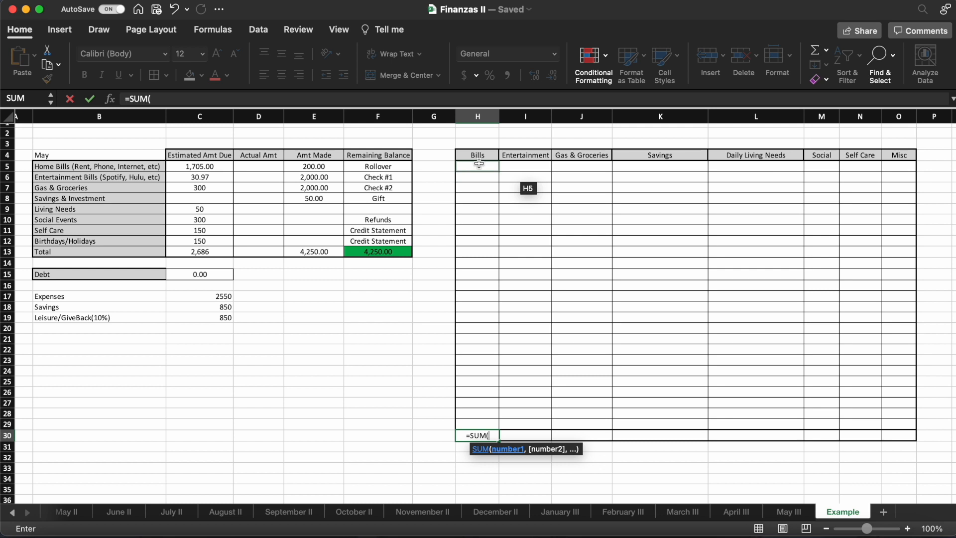
left_click_drag(477, 166, 483, 420)
left_click(192, 99)
type(")")
key("Return")
- Total the Entertainment column in I30 with the formula =SUM(I5:I29)
left_click(515, 437)
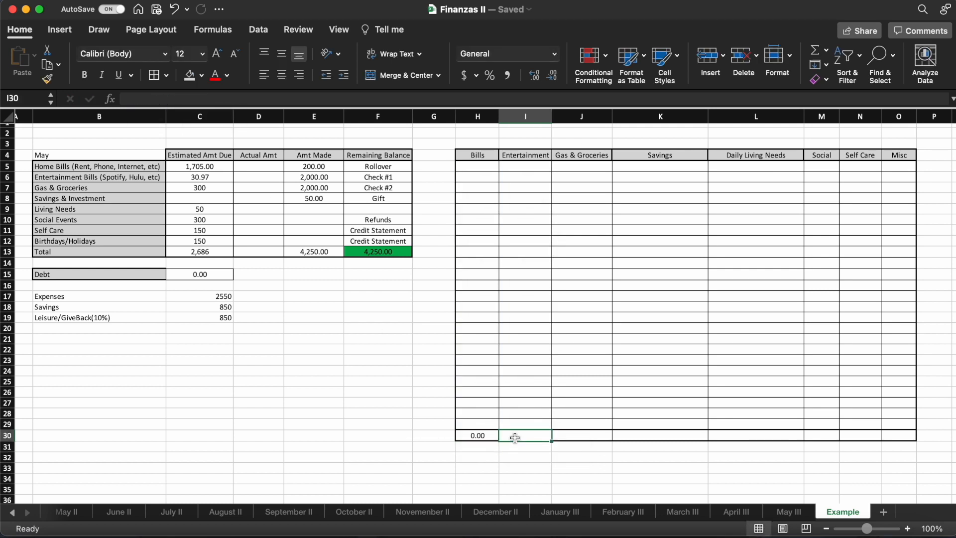
type("=SUM(")
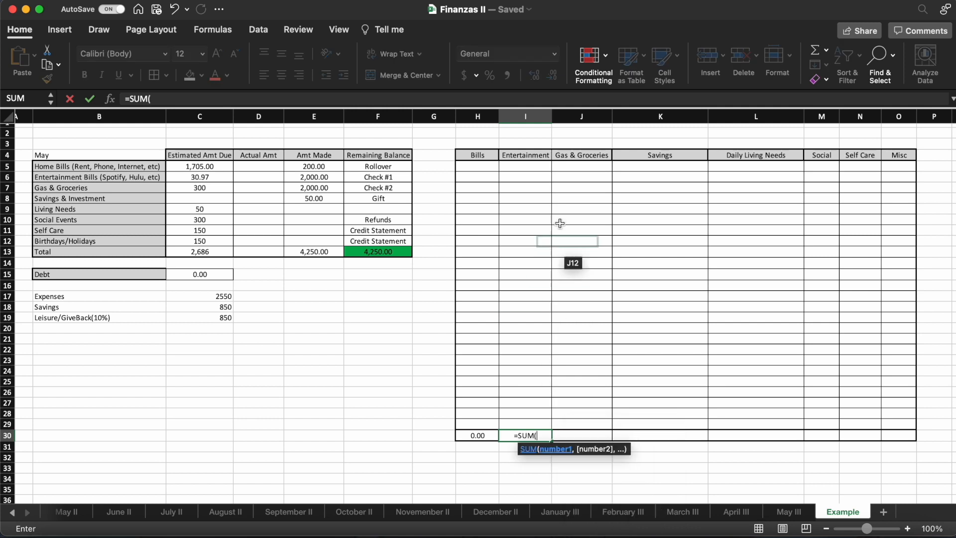
left_click_drag(532, 169, 524, 422)
left_click(244, 98)
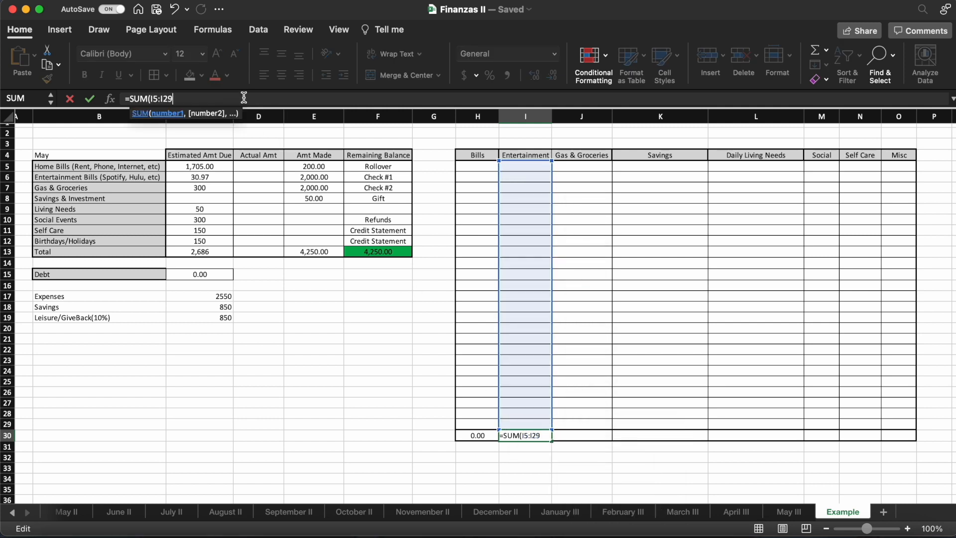
key("Return")
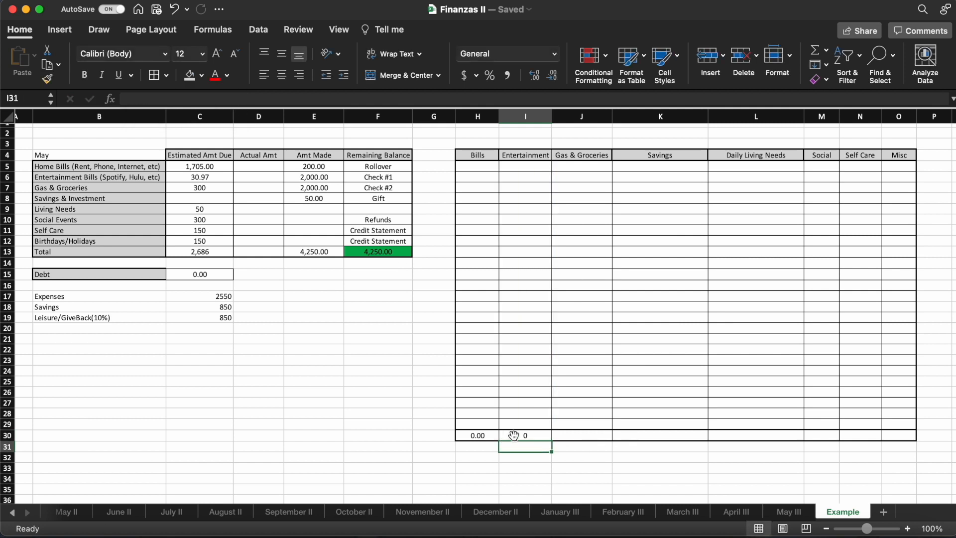
- Total the Gas & Groceries column in J30 with the formula =SUM(J5:J29)
left_click(543, 438)
left_click(570, 437)
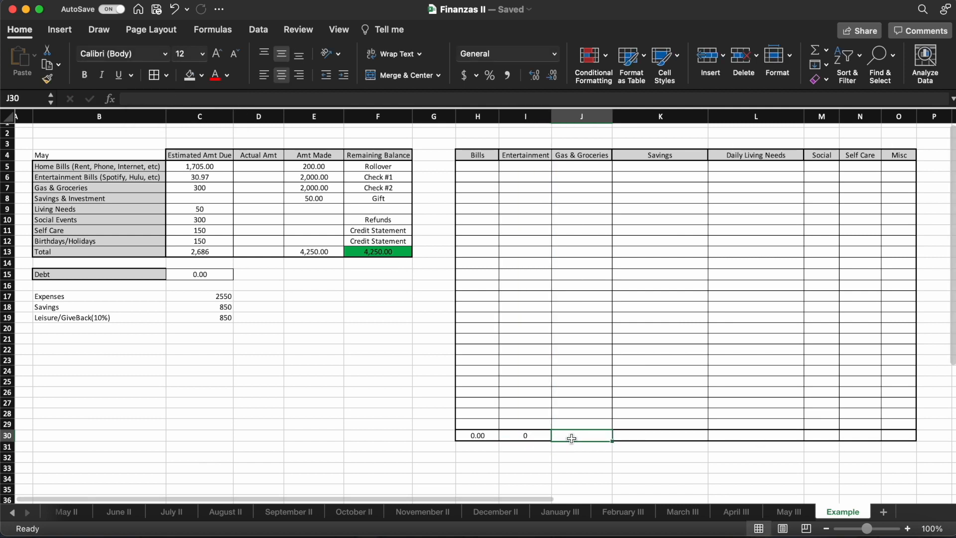
type("=SUM(")
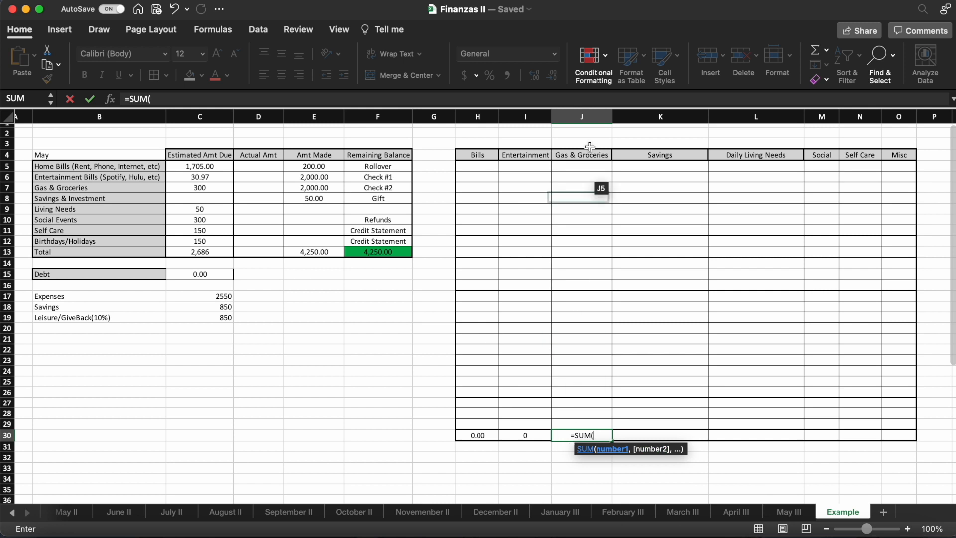
left_click_drag(577, 168, 580, 427)
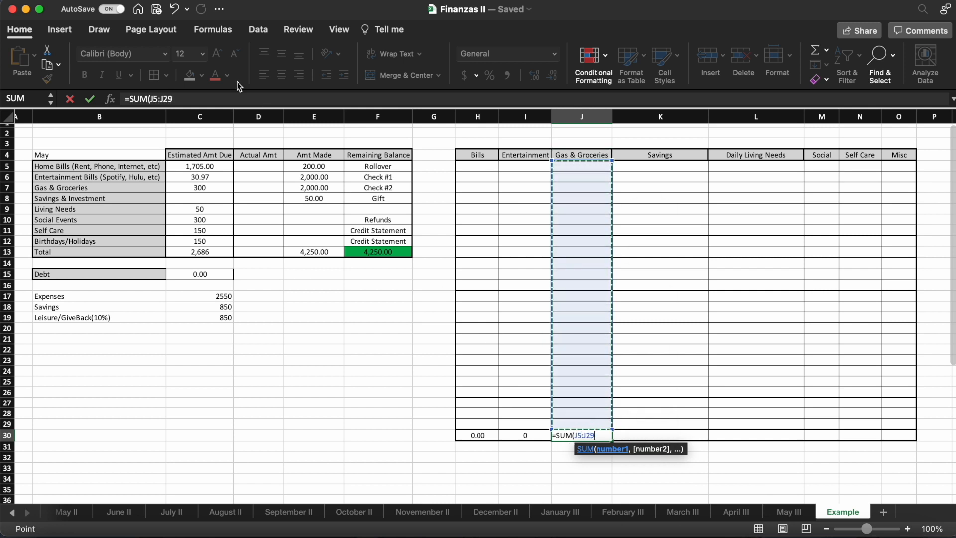
left_click(219, 99)
key("Return")
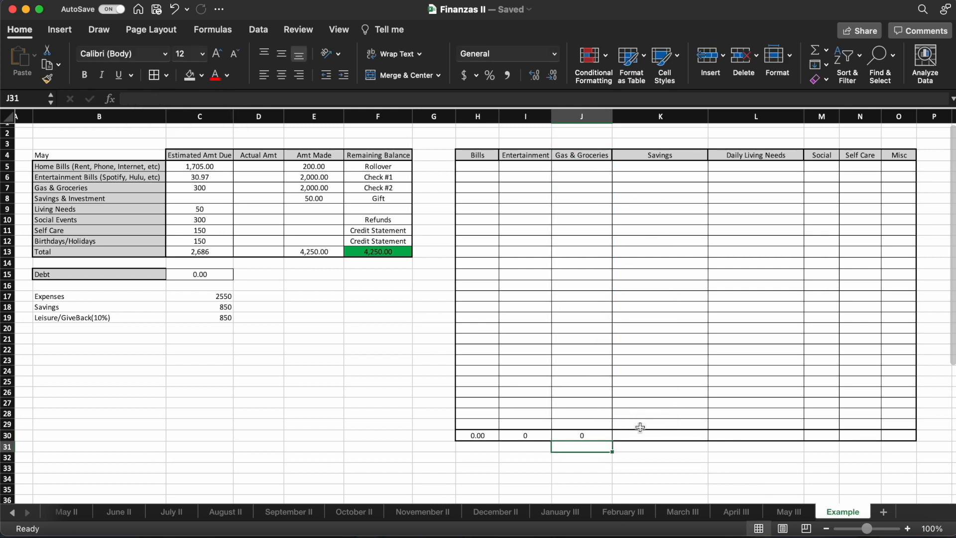
- Total the Savings column in K30 with the formula =SUM(K5:K29)
left_click(654, 438)
type("=SUM(")
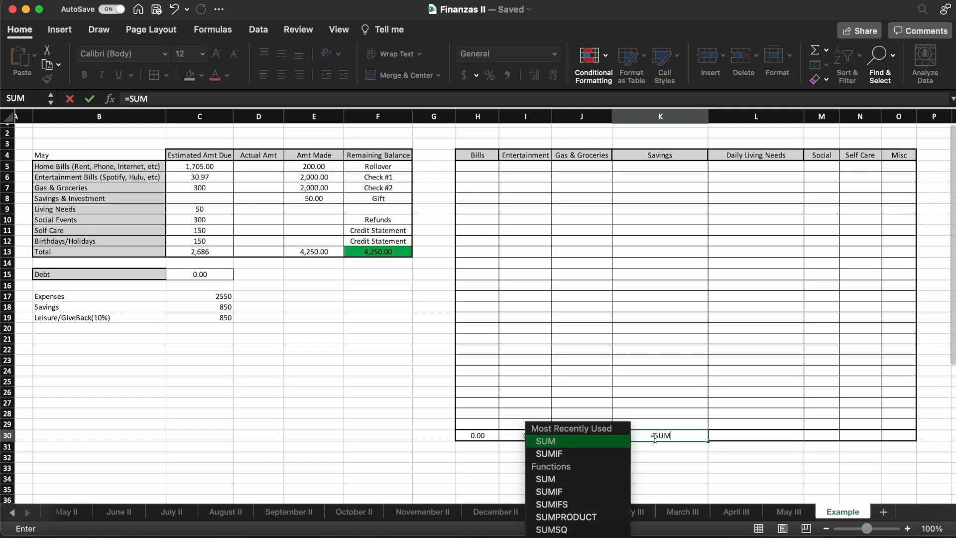
left_click_drag(658, 166, 657, 423)
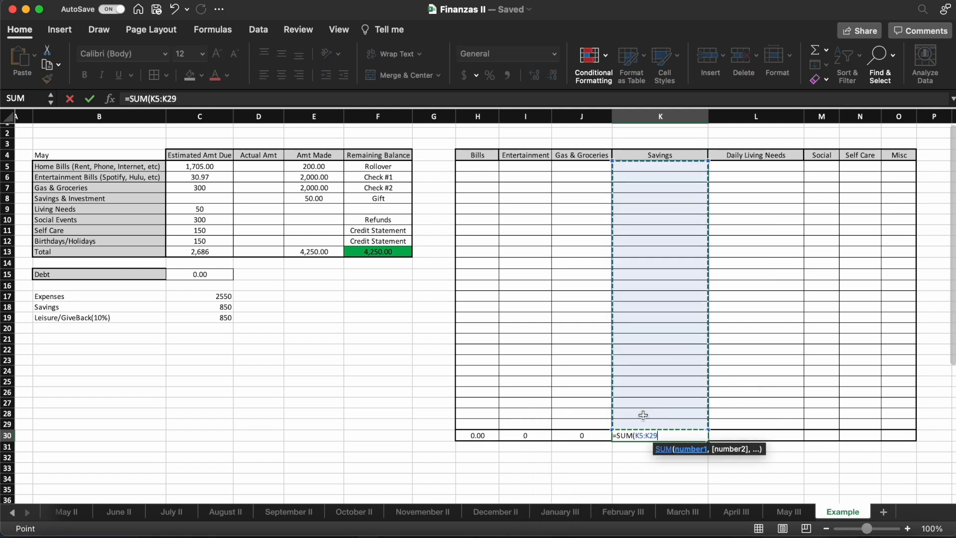
left_click(200, 99)
key("Return")
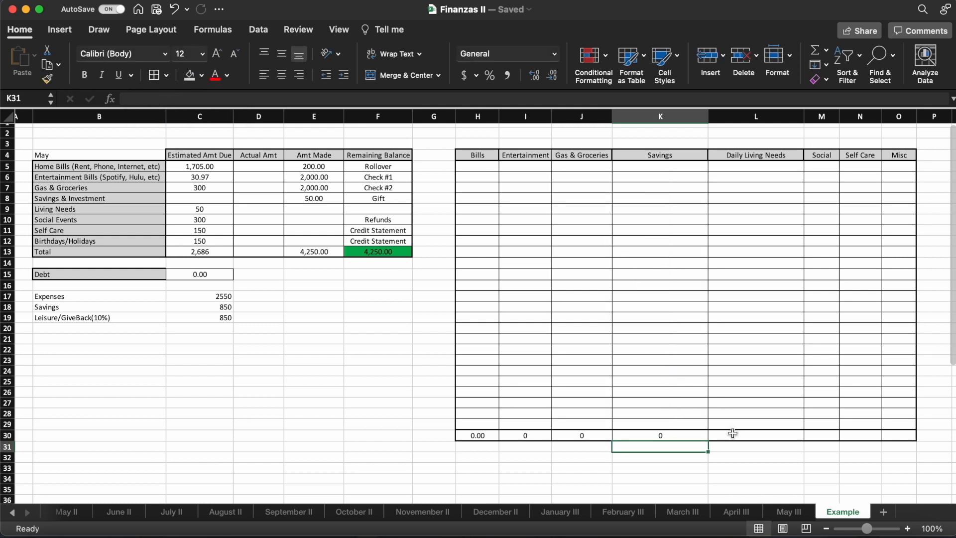
- Total the Daily Living Needs column in L30 with the formula =SUM(L5:L29)
left_click(734, 436)
type("=SU")
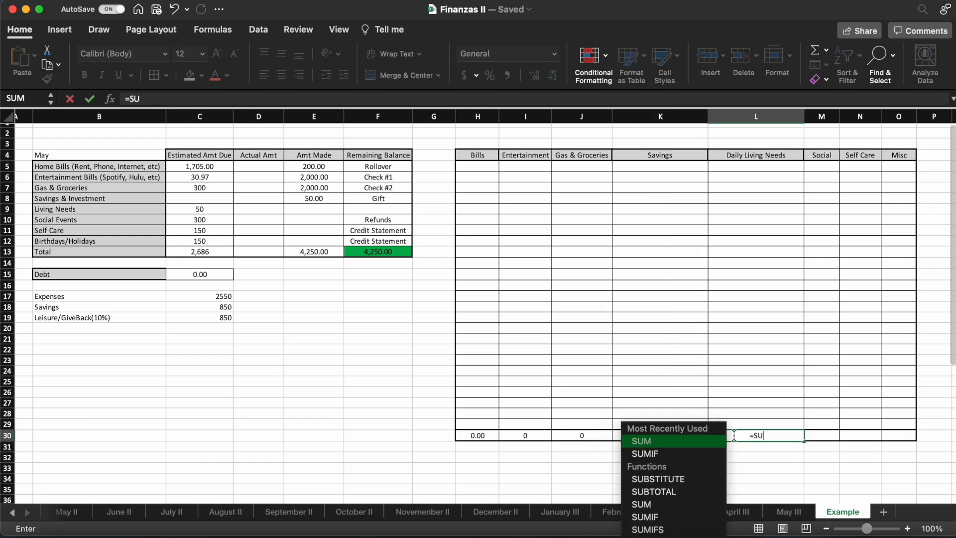
type("M(")
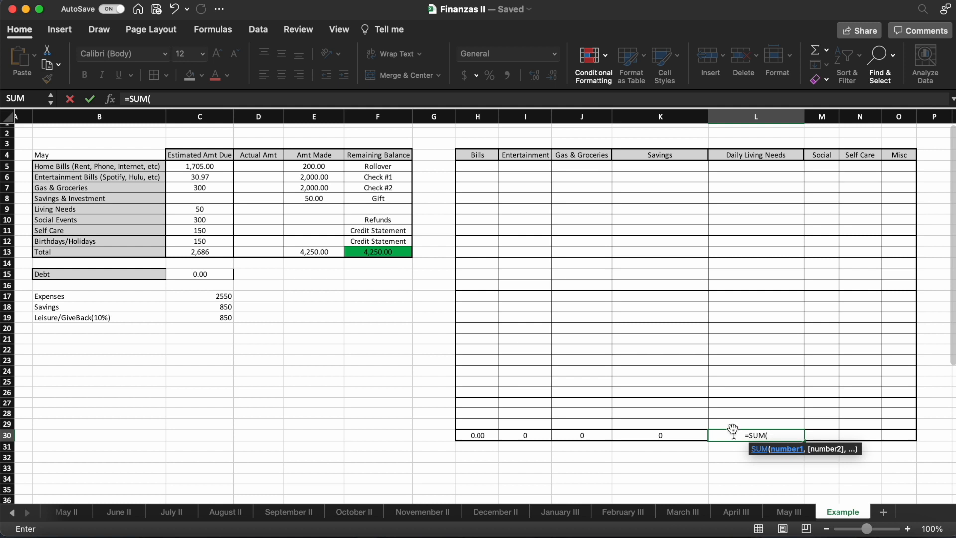
left_click_drag(732, 167, 734, 420)
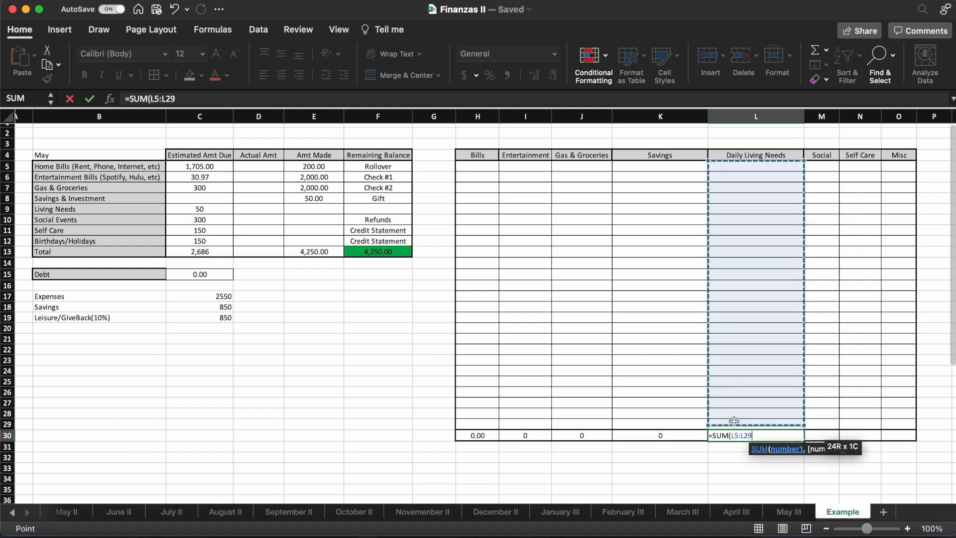
left_click(251, 98)
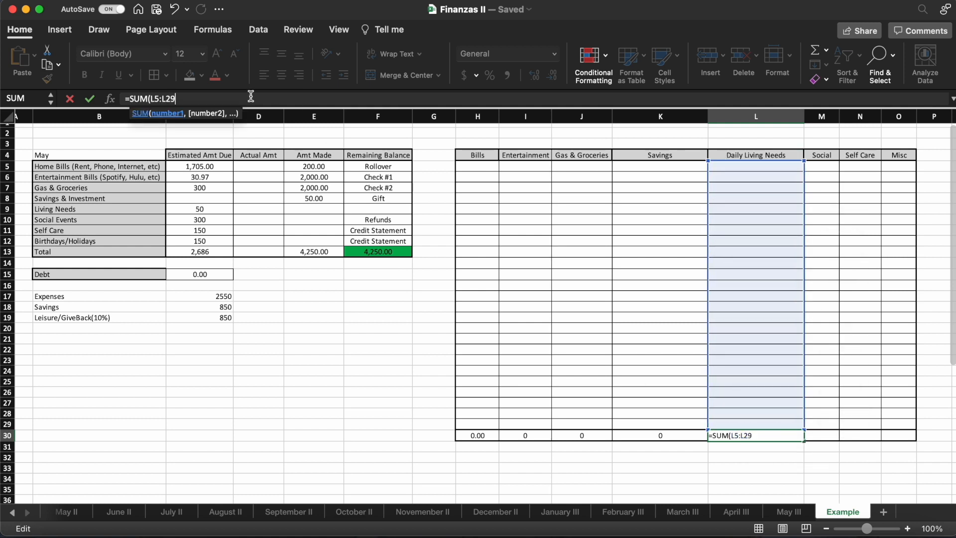
key("Return")
left_click(828, 429)
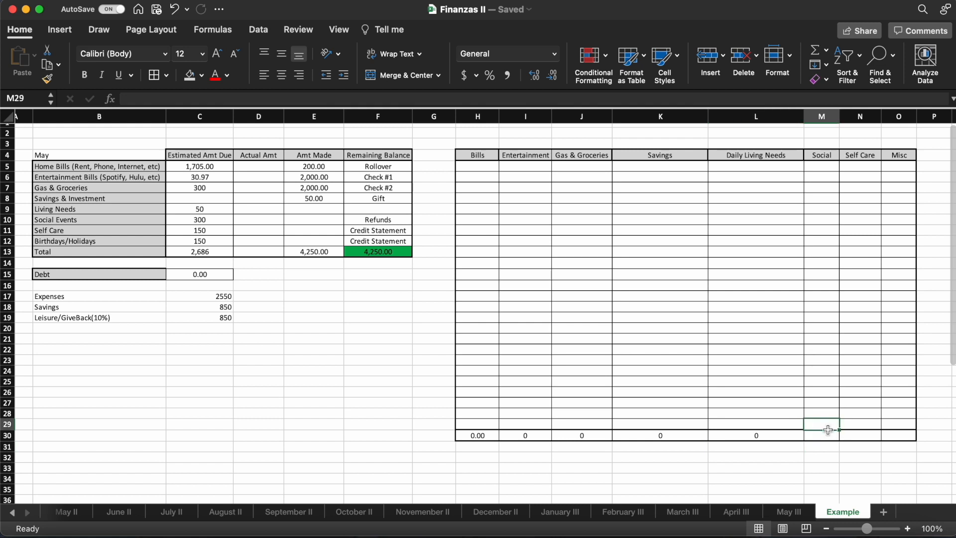
- Total the Social column in M30 with the formula =SUM(M5:M29)
left_click(825, 436)
type("=SU")
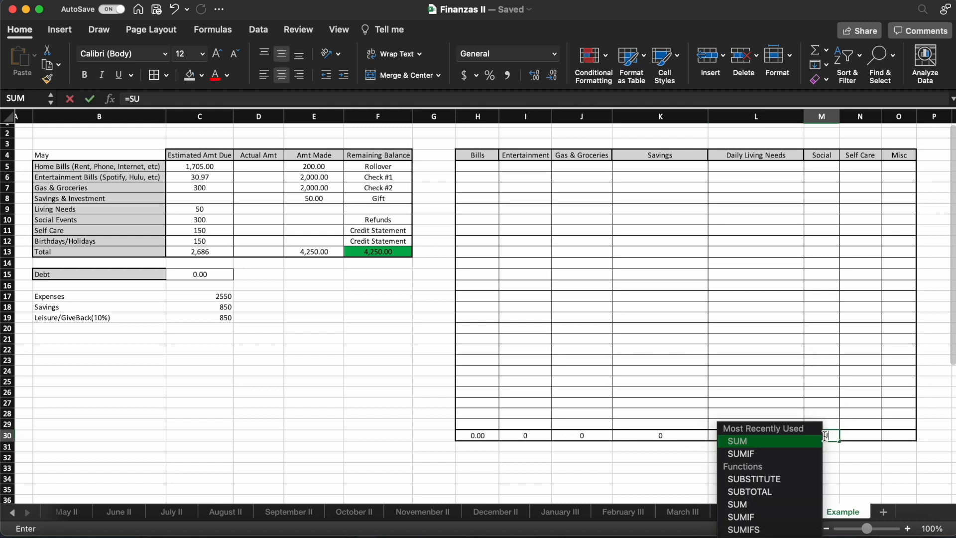
type("M(")
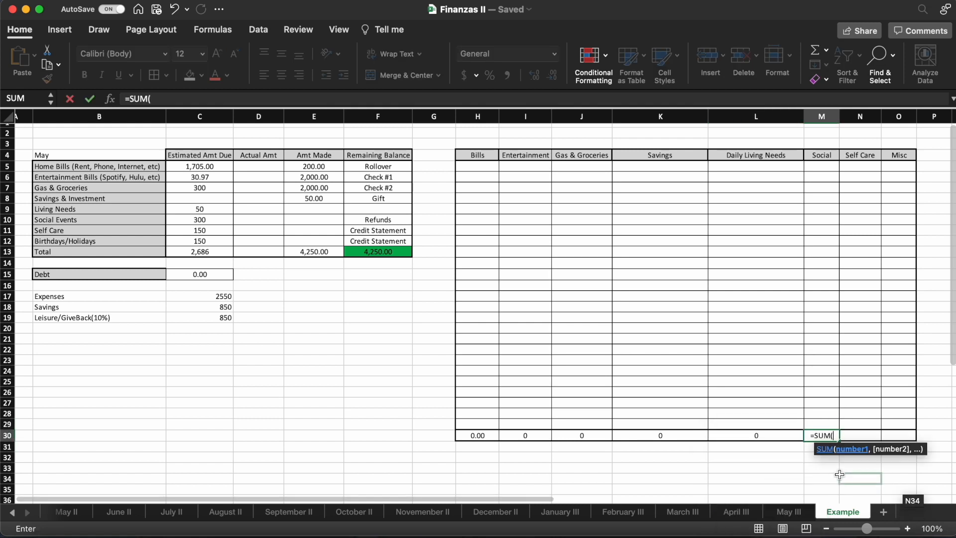
left_click_drag(813, 165, 822, 424)
left_click(229, 99)
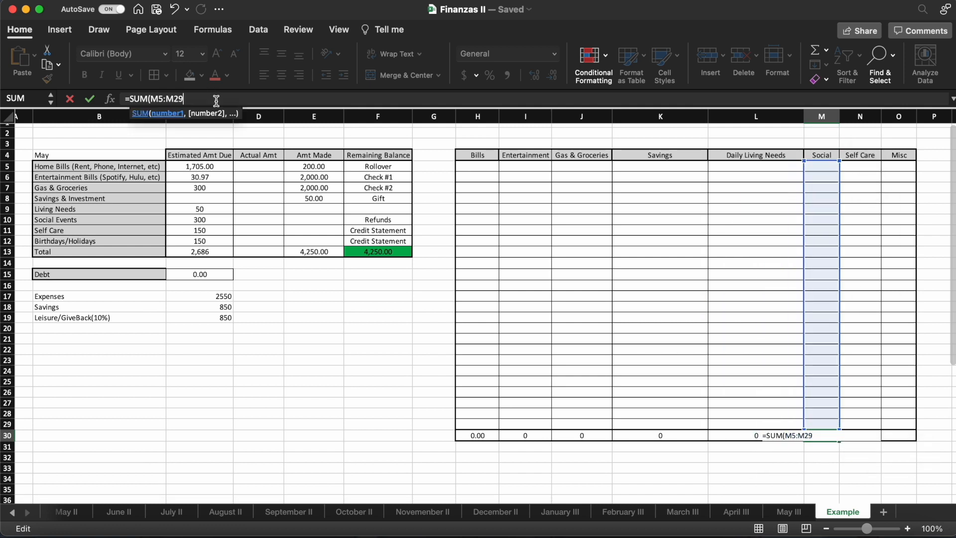
key("Return")
- Total the Self Care column in N30 with the formula =SUM(N5:N29)
left_click(869, 435)
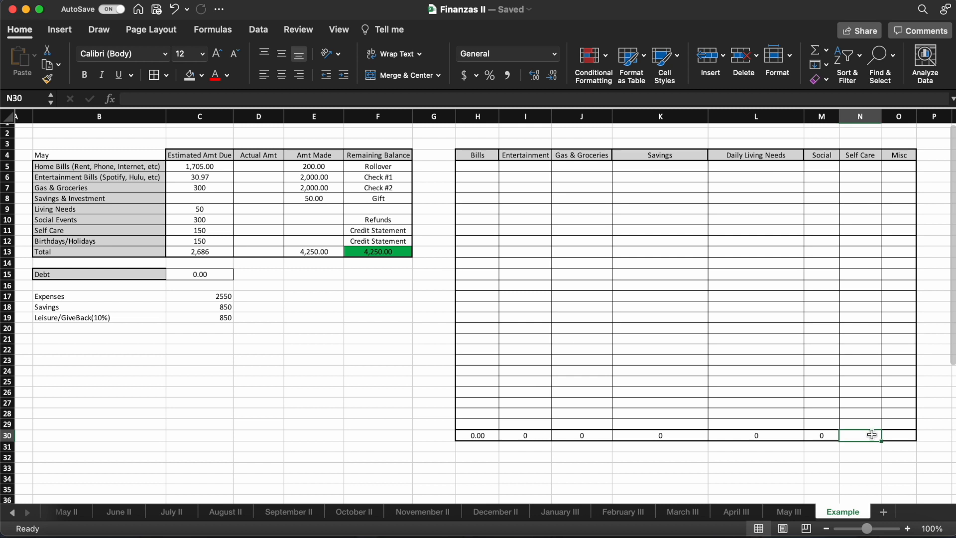
type("=SUM(")
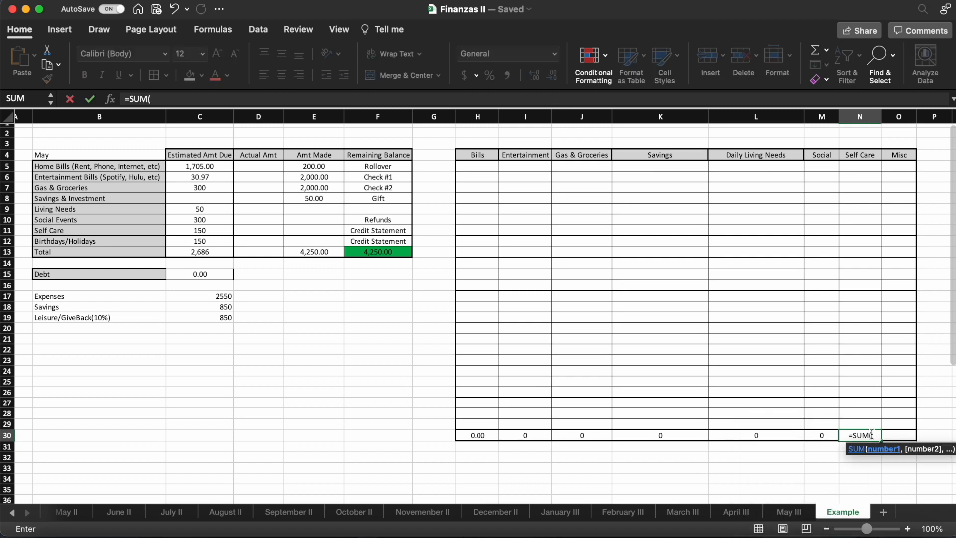
left_click_drag(848, 169, 849, 425)
left_click(304, 98)
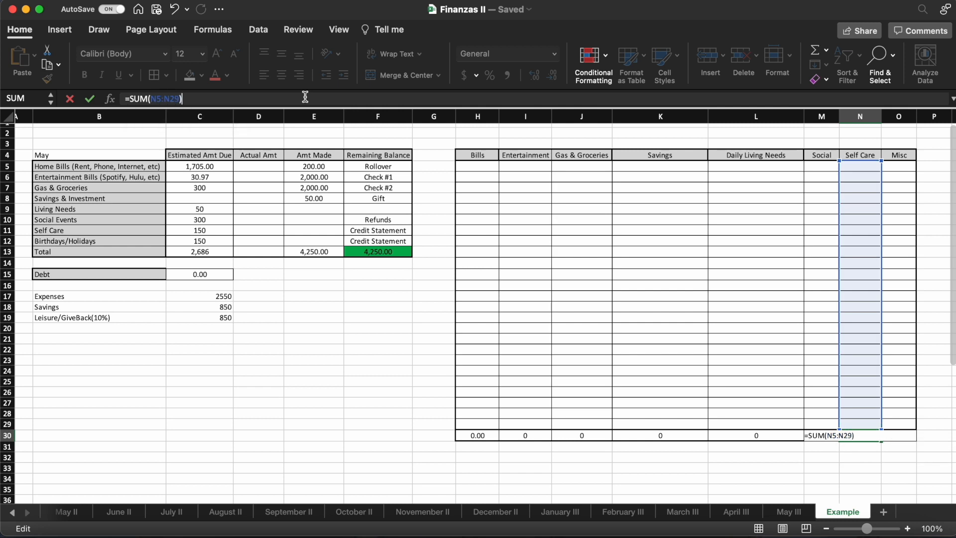
key("Return")
- Total the Misc column in O30 with the formula =SUM(O5:O29)
left_click(902, 436)
type("=")
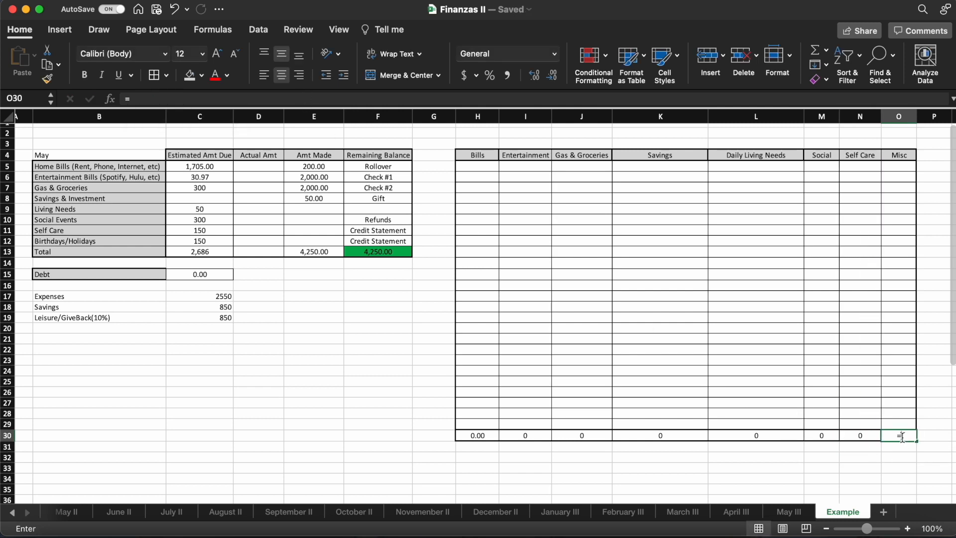
type("SUM(")
left_click_drag(899, 163, 899, 424)
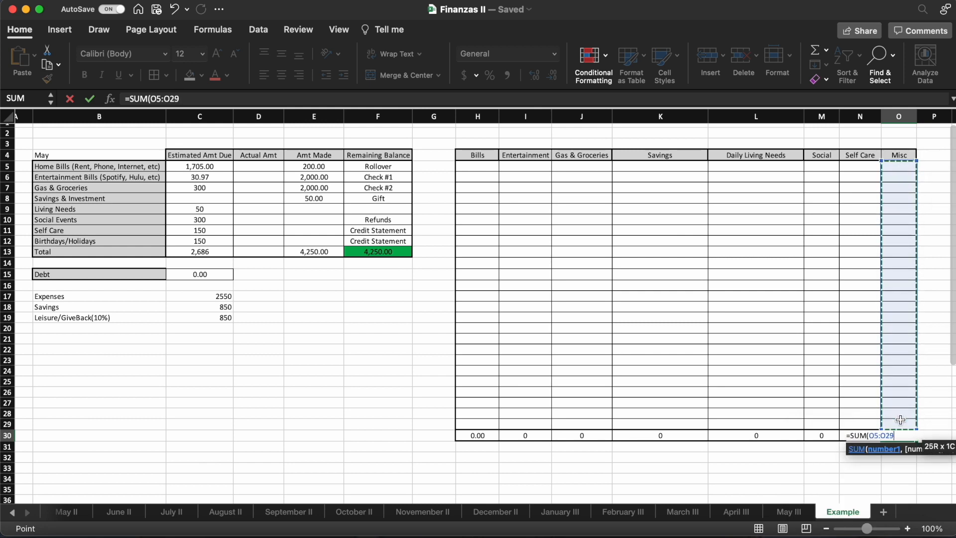
left_click(233, 100)
type(")")
key("Return")
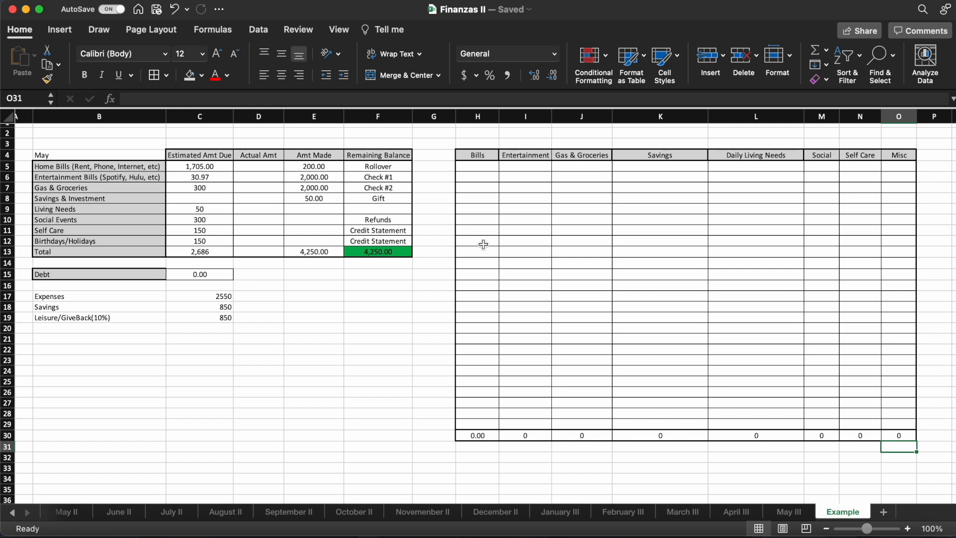
- Enter the example Bills amounts 1500, 85 and 35.60 in H5 through H7, checking the home bills estimate in C5
left_click(487, 168)
type("1500")
key("Return")
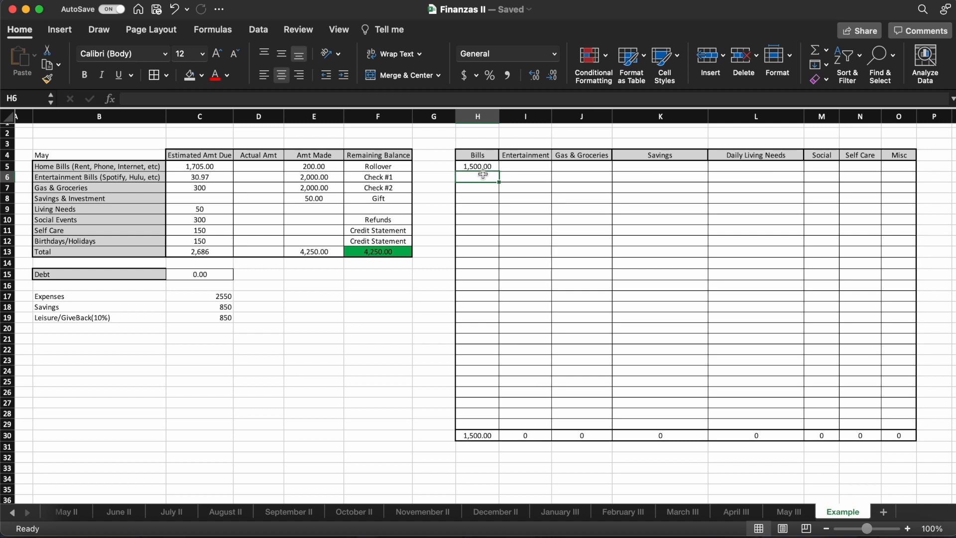
left_click(226, 165)
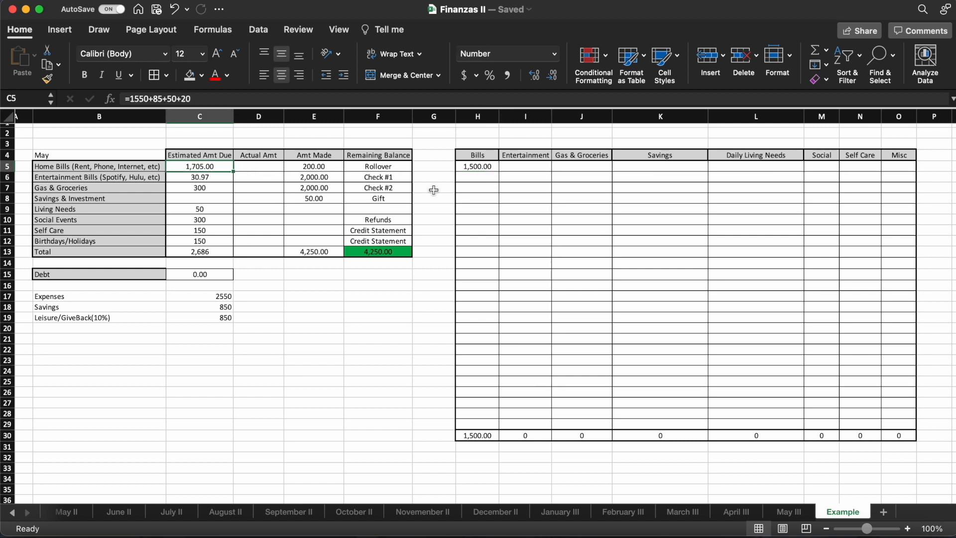
left_click(474, 178)
type("85")
key("Return")
left_click(213, 168)
left_click(485, 187)
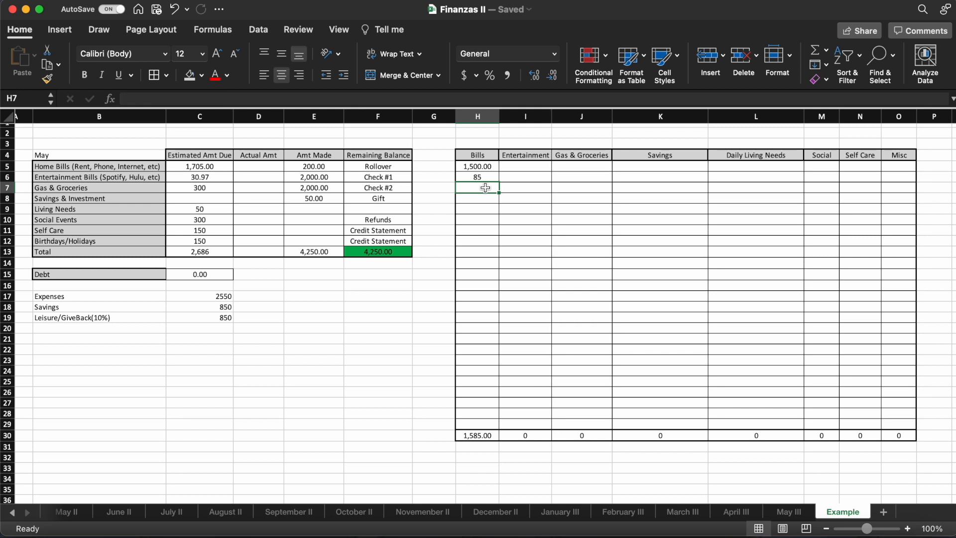
type("35")
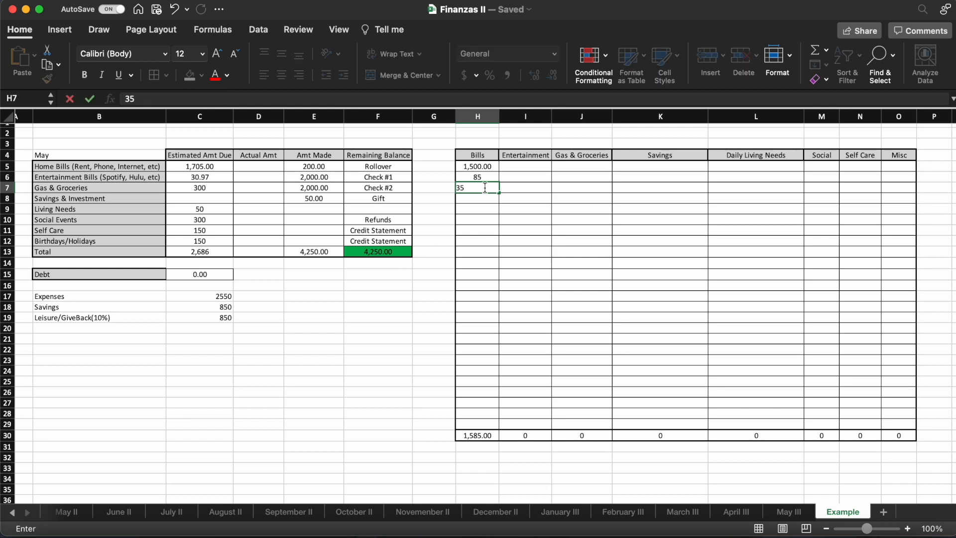
type(".60")
key("Return")
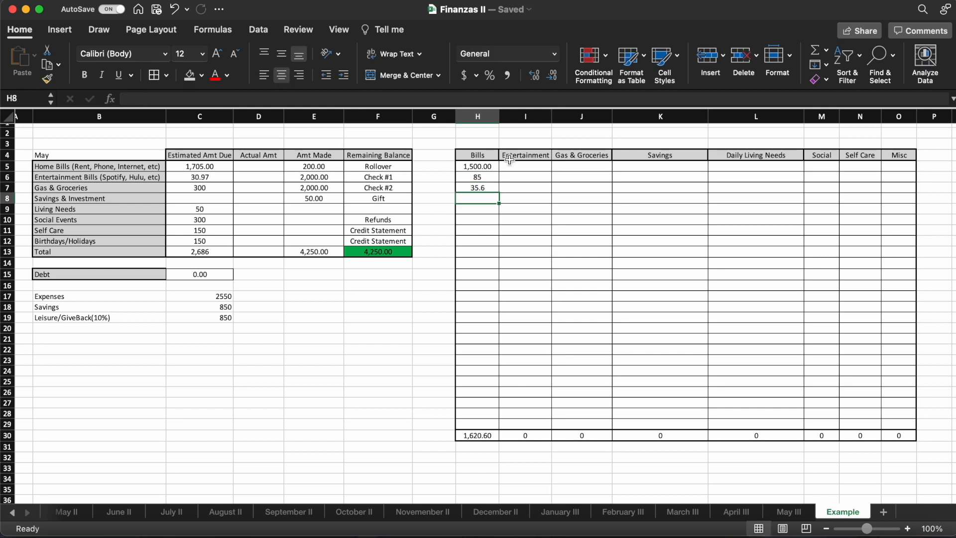
- Enter 57 as the example Entertainment expense in I5
left_click(513, 166)
type("vr")
key("BackSpace")
key("BackSpace")
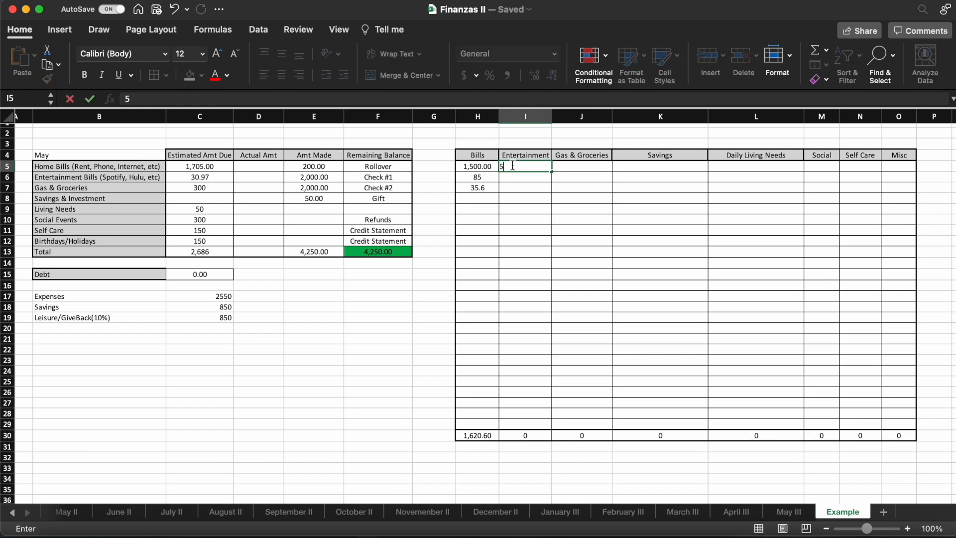
- Enter the example Gas & Groceries amounts 67, 70, 15 and 50 in J5 through J8
left_click(581, 167)
type("67")
key("Return")
type("70")
key("Return")
type("15")
key("Return")
type("50")
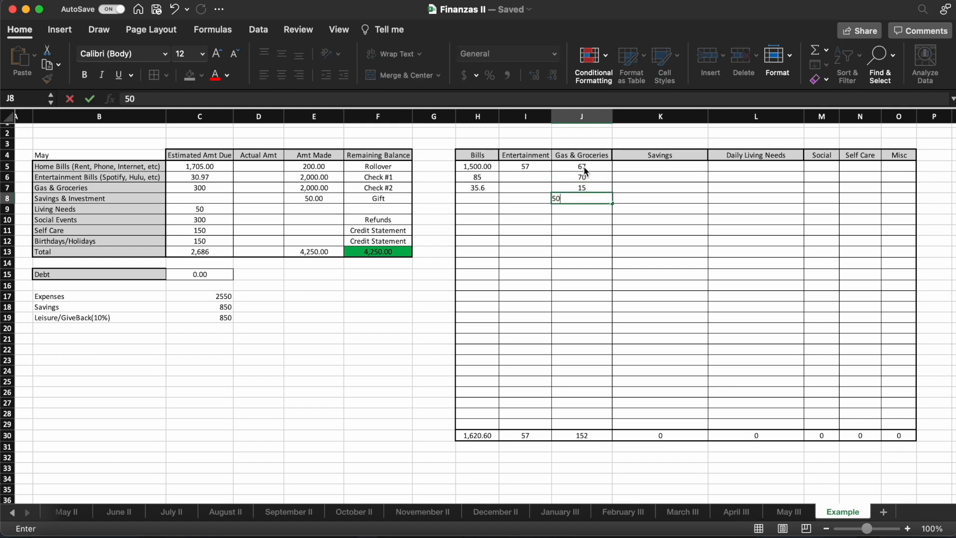
key("Tab")
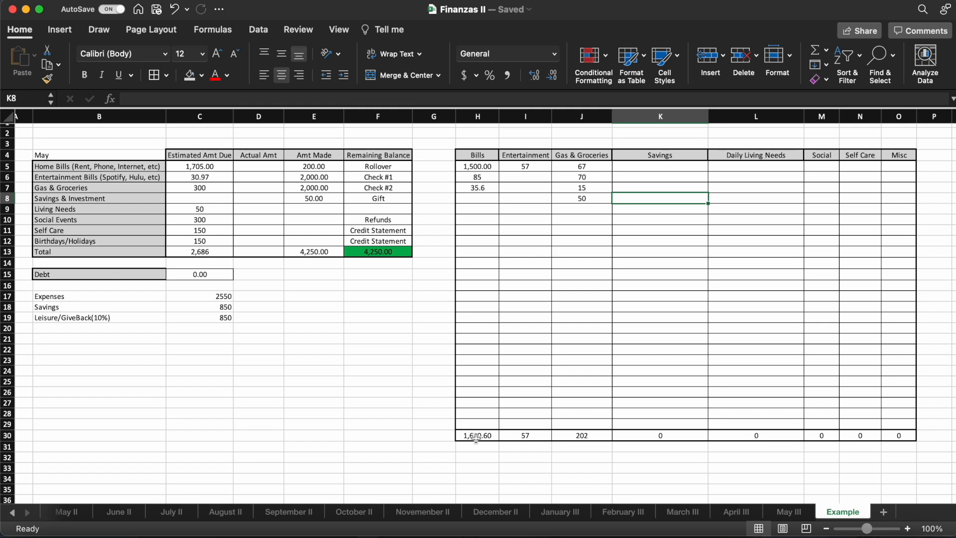
- Enter the example Savings amounts 200, 50 and 175 in K5 through K7
left_click(649, 167)
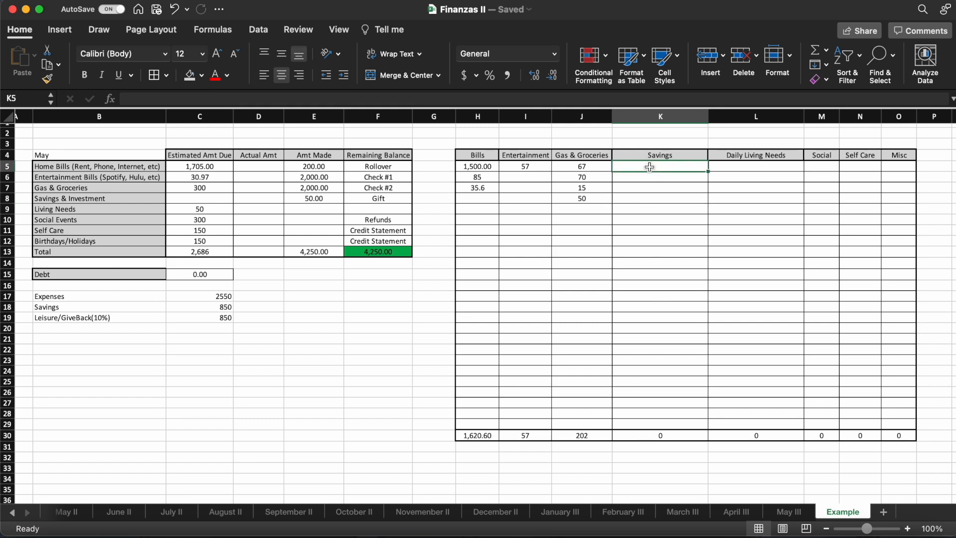
type("200")
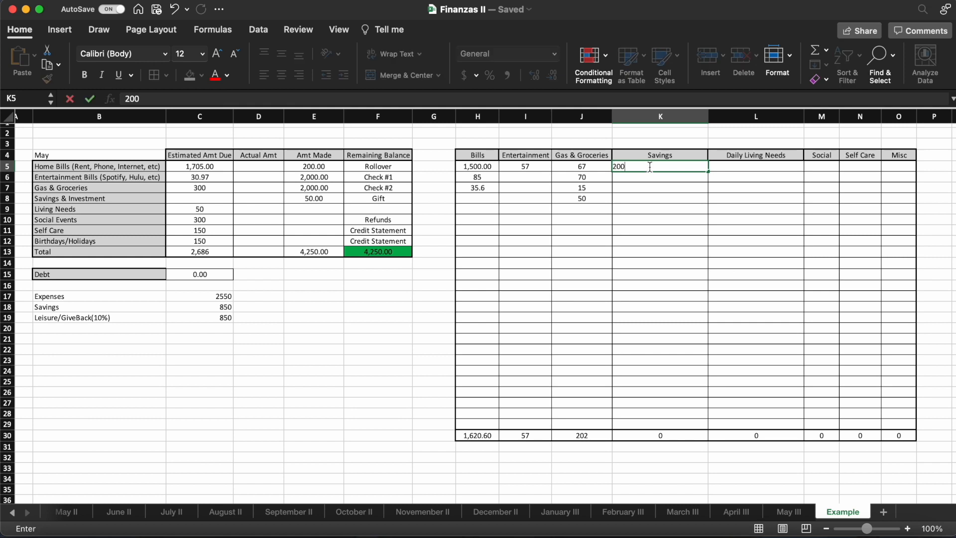
key("Return")
type("50")
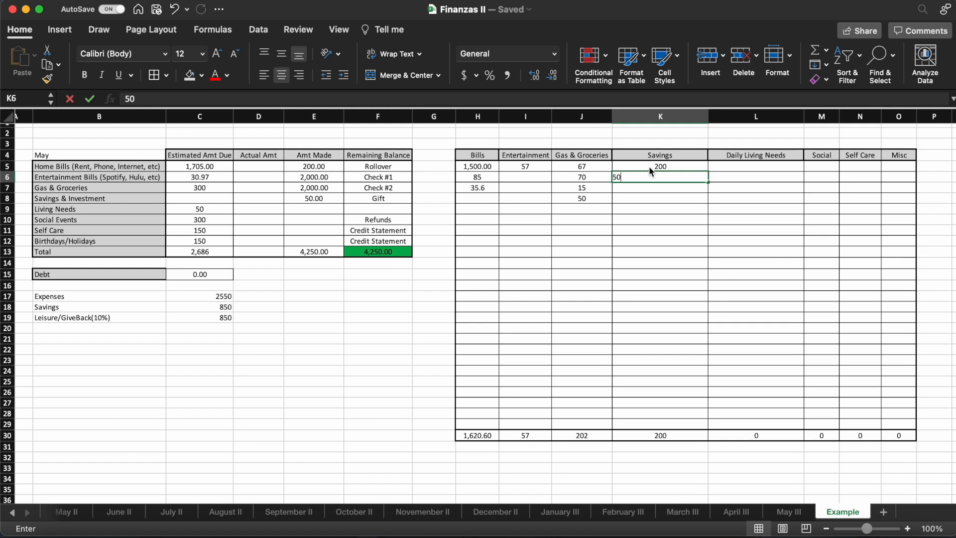
key("Return")
type("175")
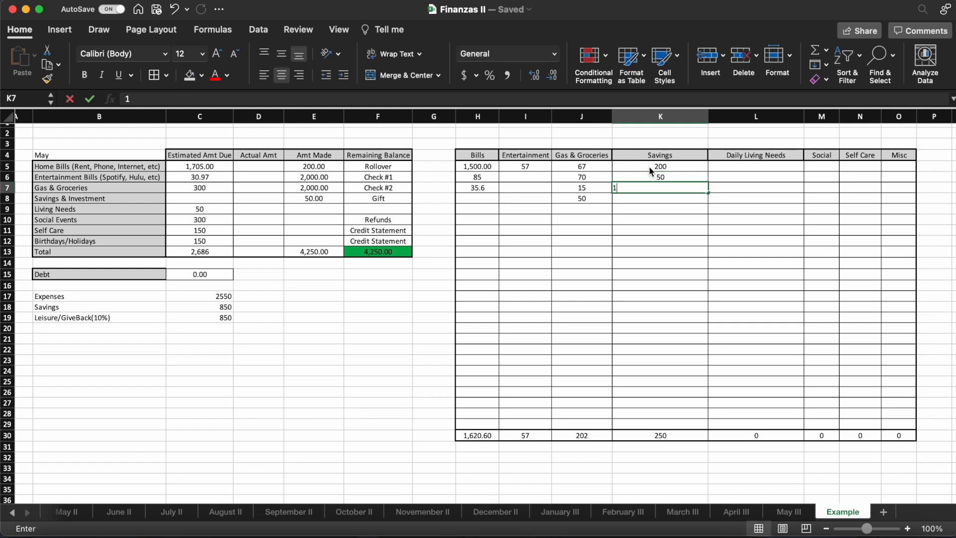
key("Return")
- Enter 25 as the example Daily Living Needs expense in L5
key("Right")
key("Up")
key("Up")
key("Up")
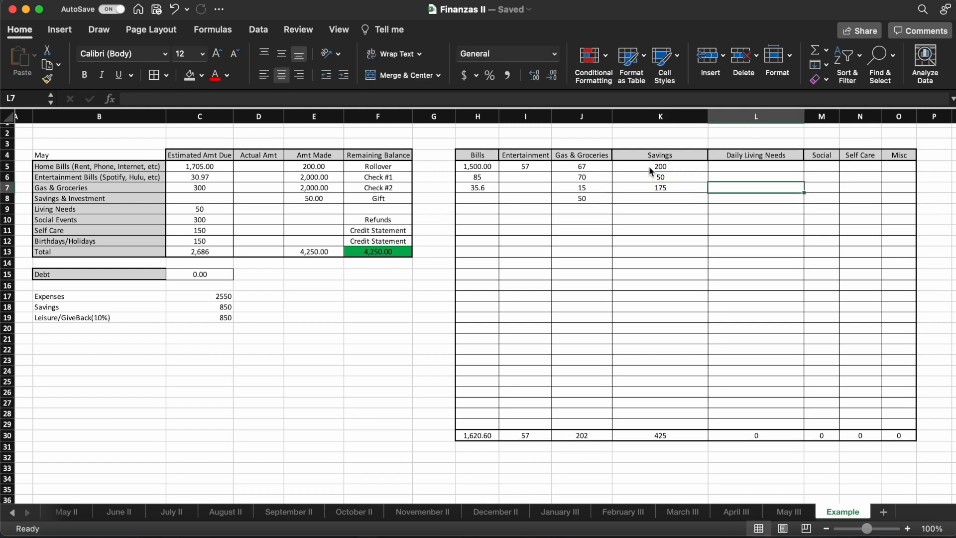
type("25")
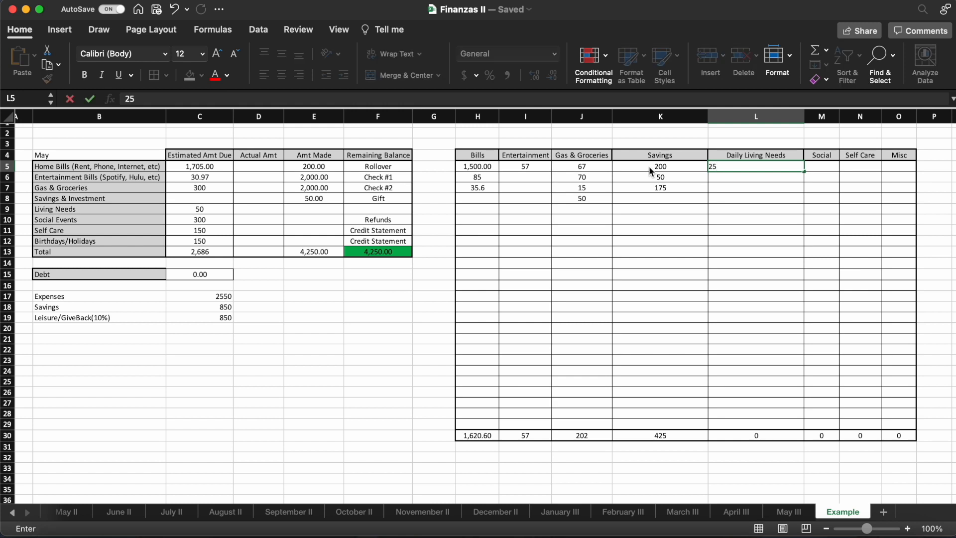
key("Return")
- Enter the example Social amounts 90, 10 and 56 in M5 through M7
key("Up")
key("Right")
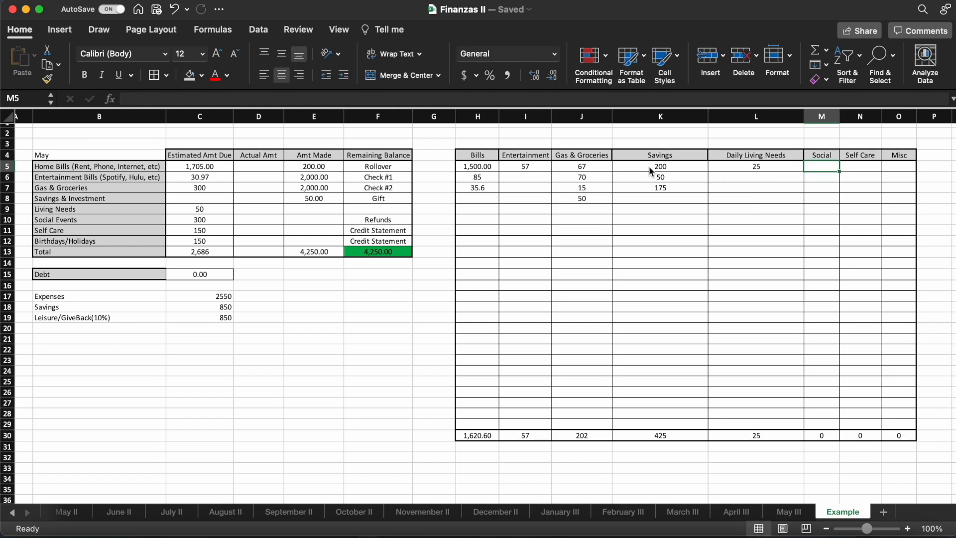
type("90")
key("Return")
type("10")
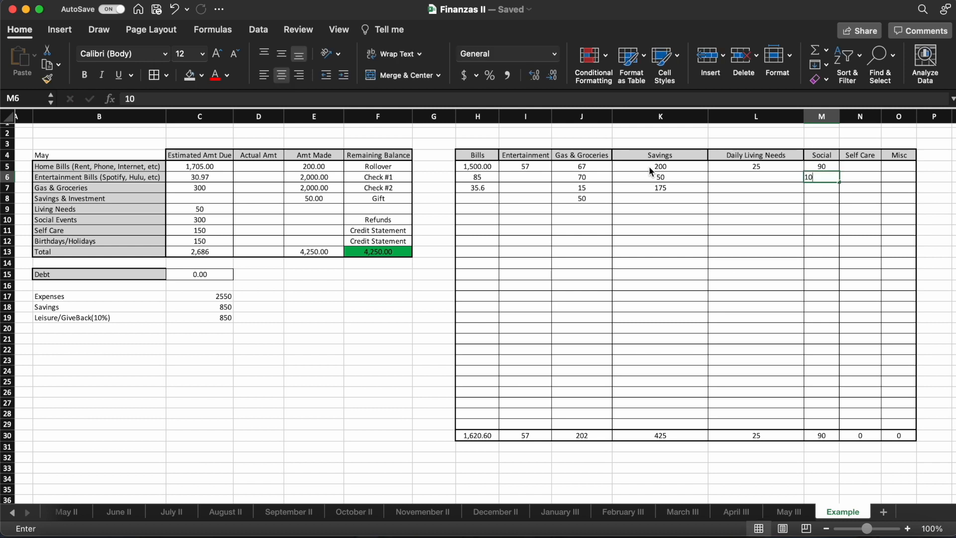
key("Return")
type("56")
key("Right")
- Enter the example Self Care amounts 68 and 645 in N5 and N6
key("Up")
key("Up")
key("BackSpace")
type("68")
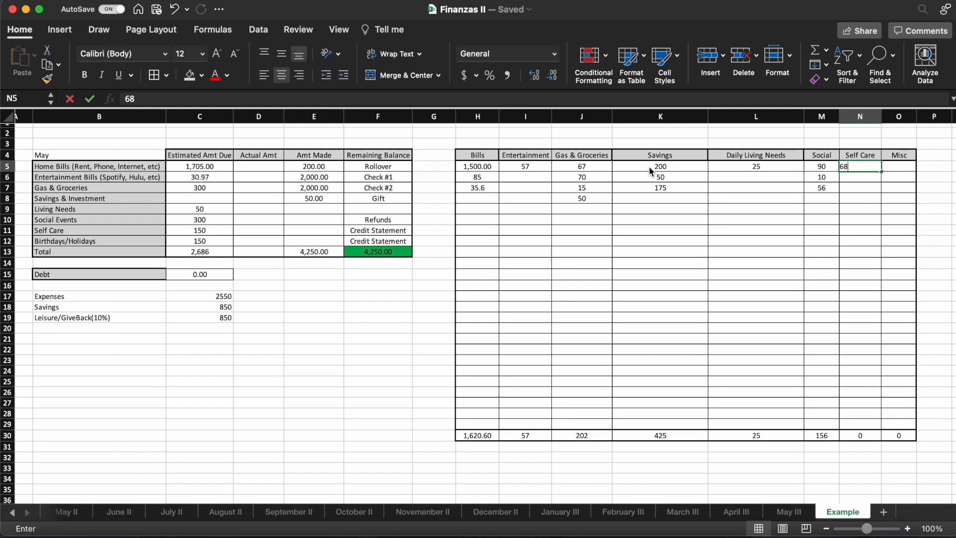
key("Return")
type("645")
key("Tab")
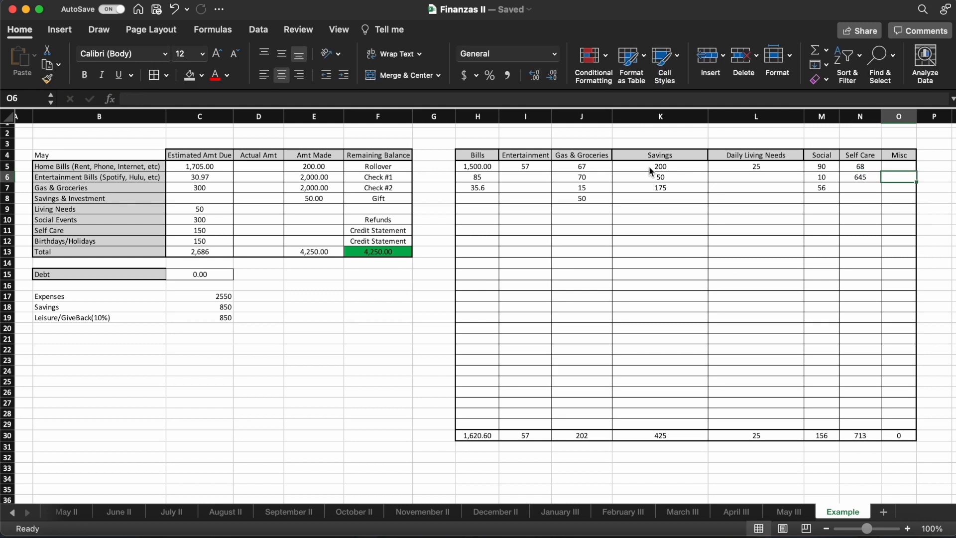
- Enter 175 as the example Misc expense in O5
key("Up")
key("Up")
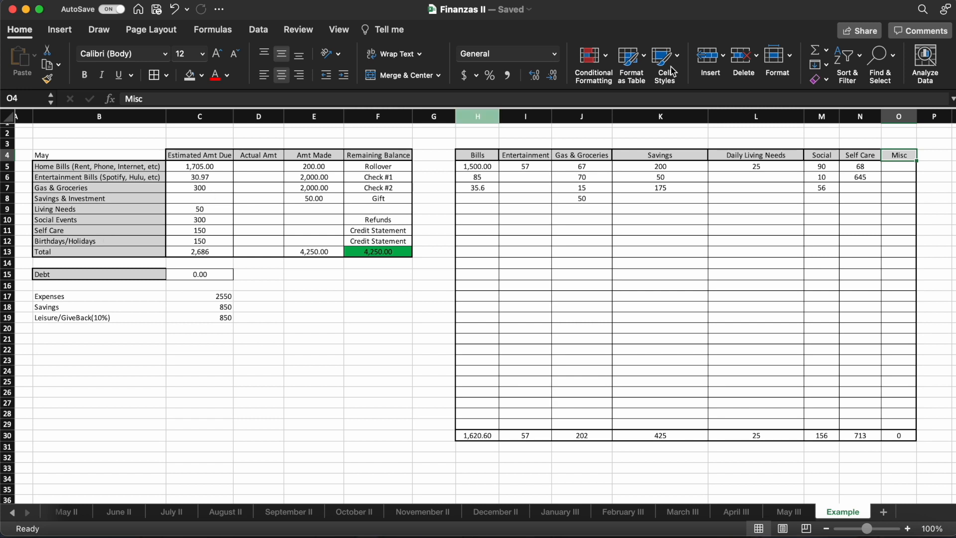
left_click(899, 168)
type("175")
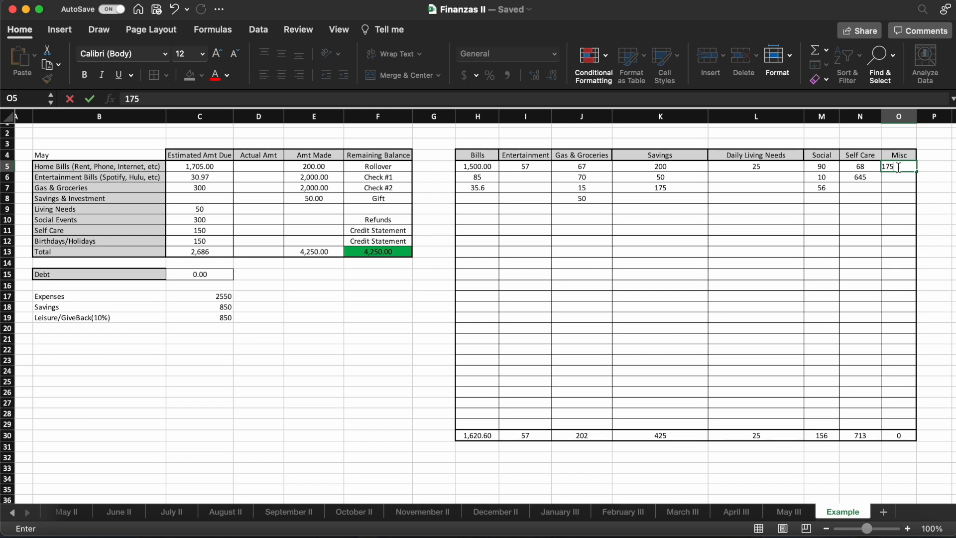
key("Return")
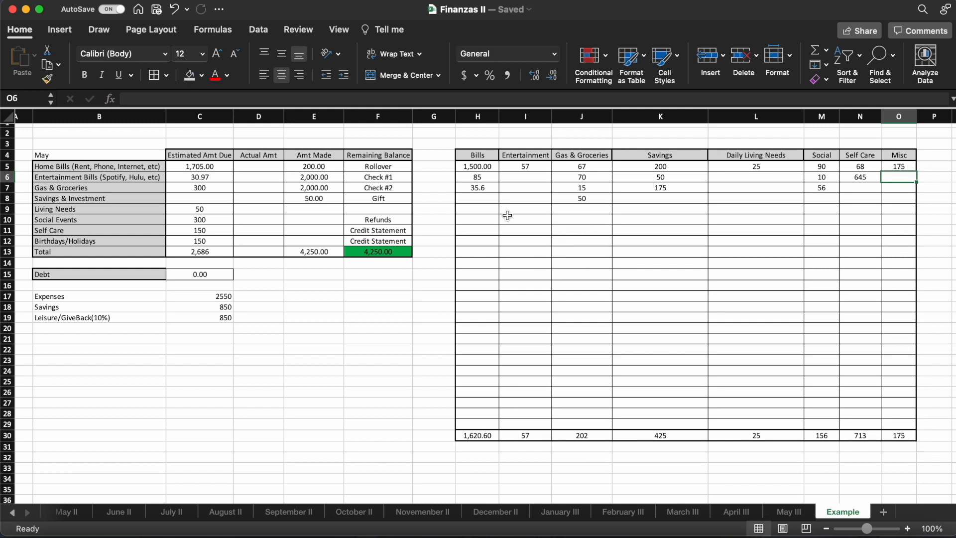
left_click(523, 208)
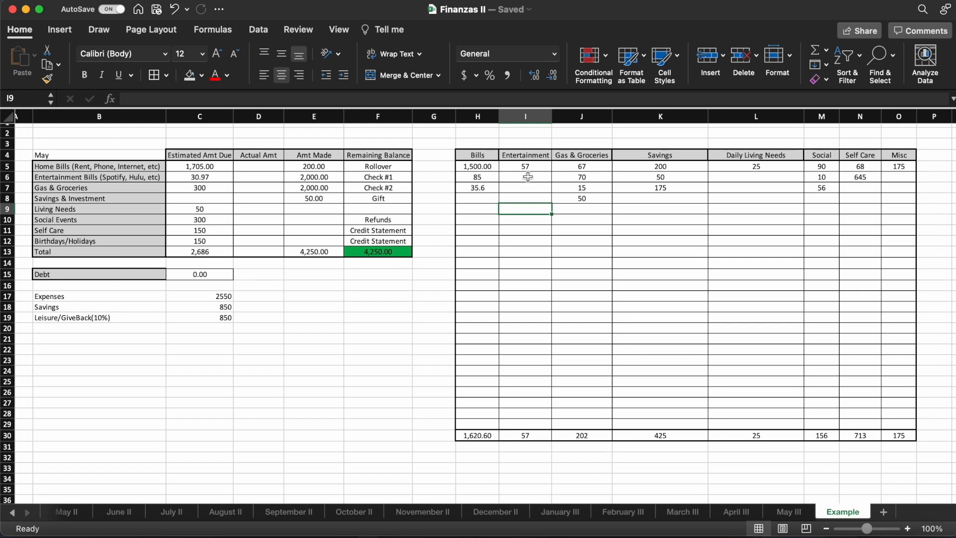
left_click(528, 178)
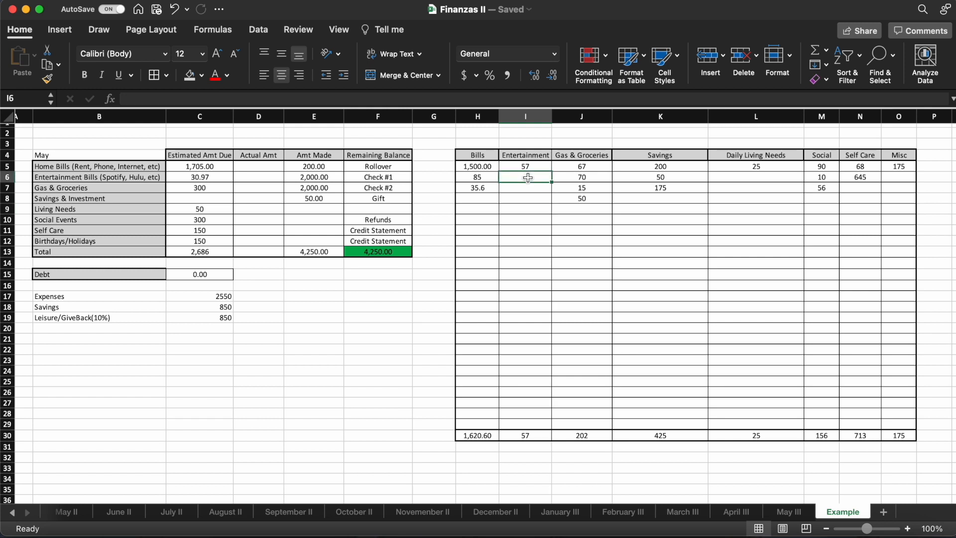
left_click(716, 179)
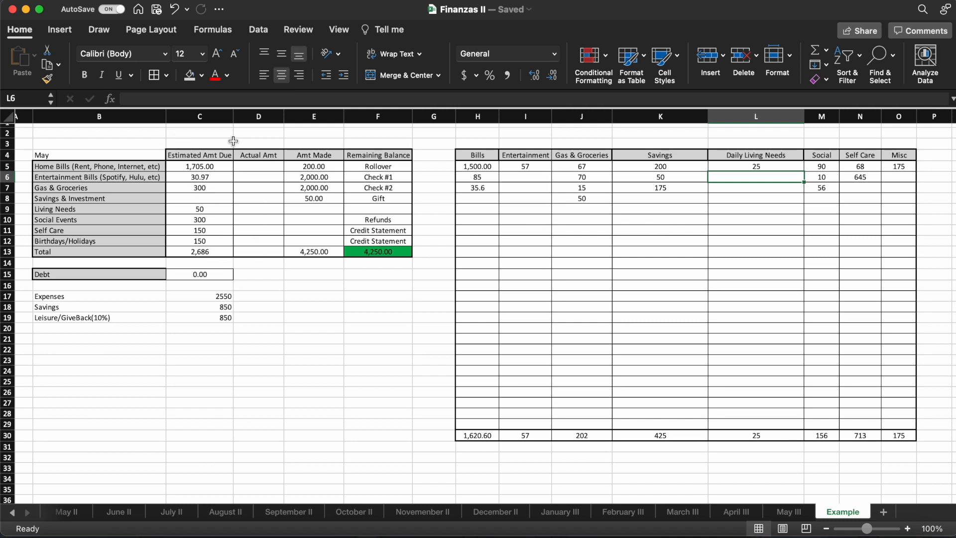
- Link the Home Bills actual amount in D5 to the Bills total with the formula =H30
left_click(260, 170)
type("=")
left_click(477, 437)
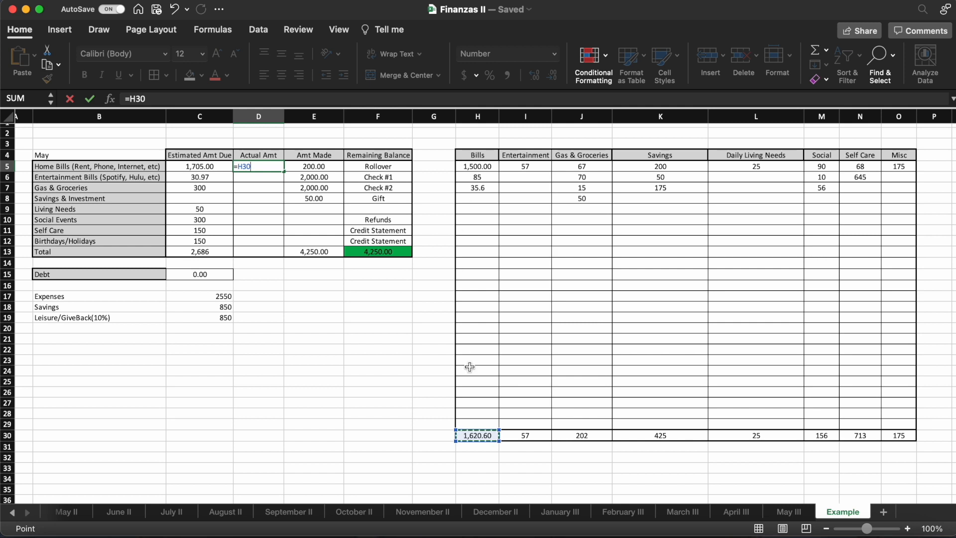
key("Return")
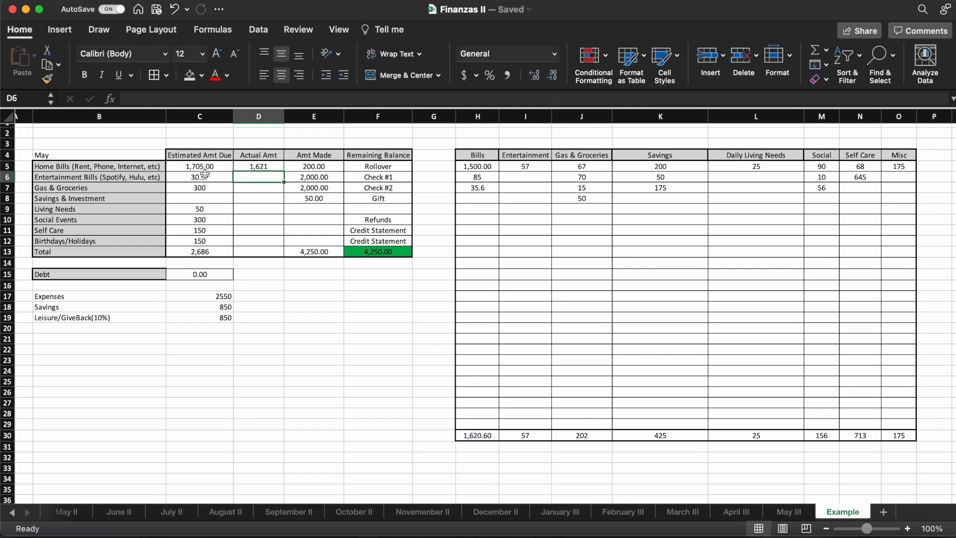
- Link the Entertainment Bills actual amount in D6 to the Entertainment total with the formula =I30
left_click(204, 166)
left_click(189, 155)
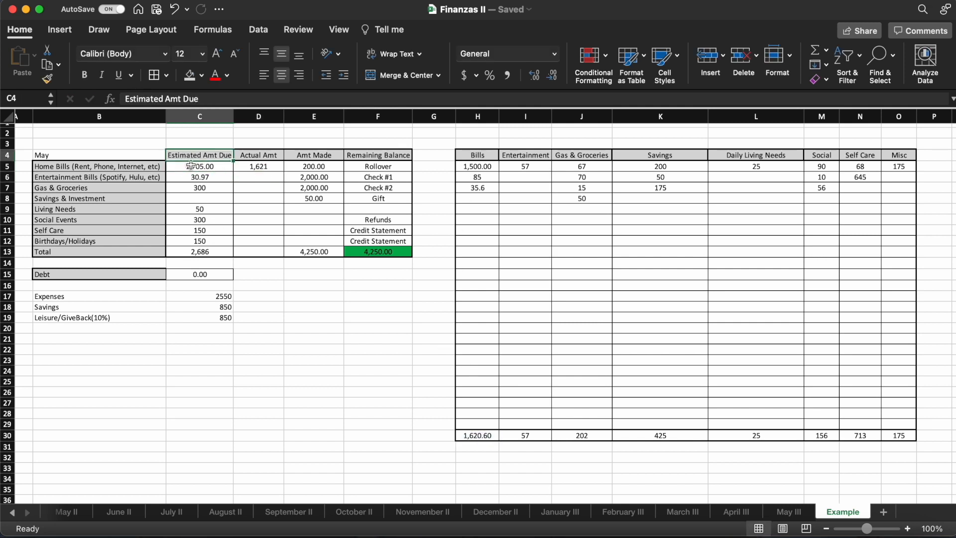
left_click(256, 168)
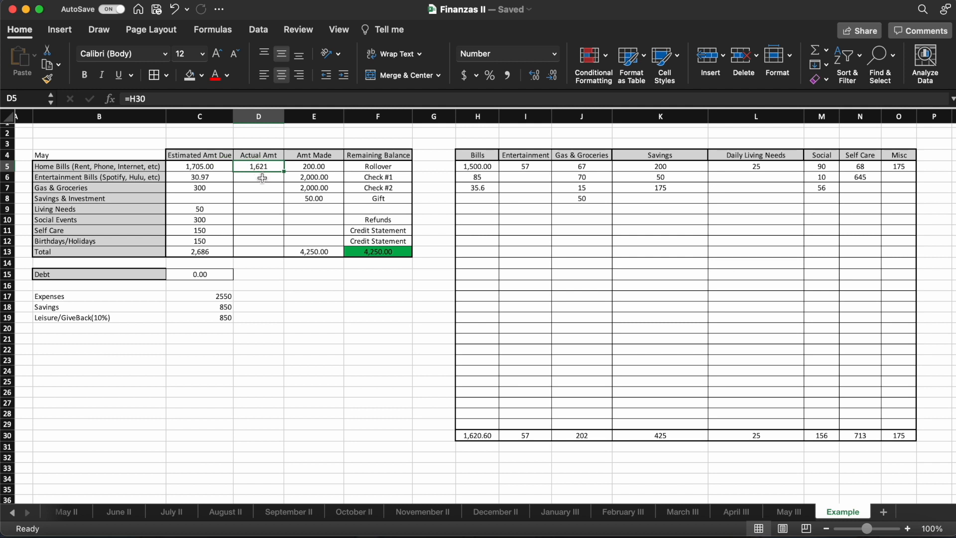
left_click(263, 177)
type("=")
left_click(542, 434)
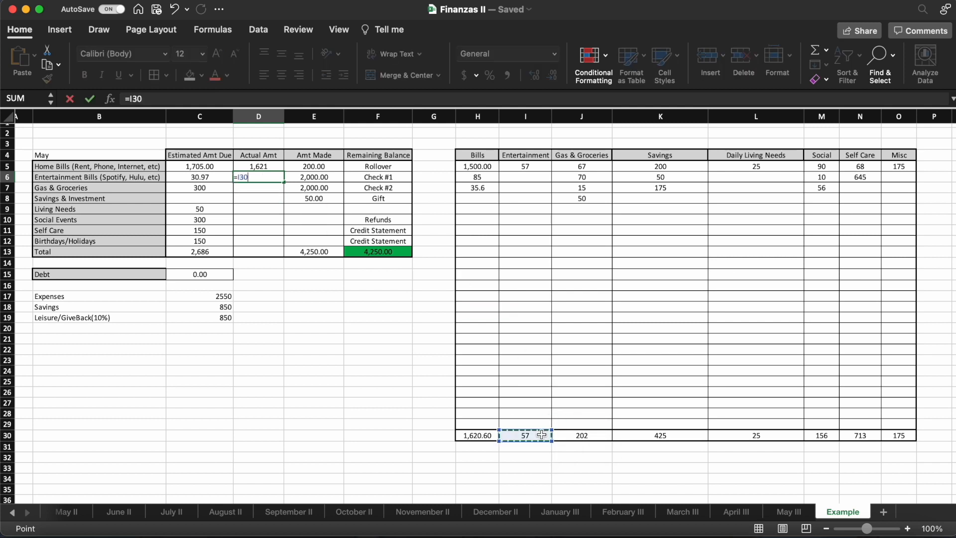
key("Return")
- Link the Gas & Groceries and Savings & Investment actual amounts in D7 and D8 to their category totals with =J30 and =K30
left_click(212, 180)
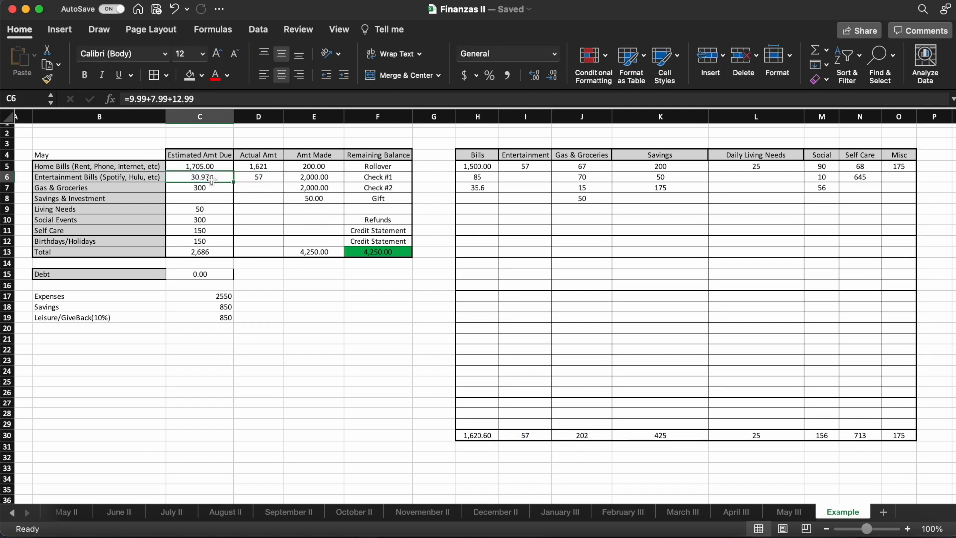
left_click(254, 178)
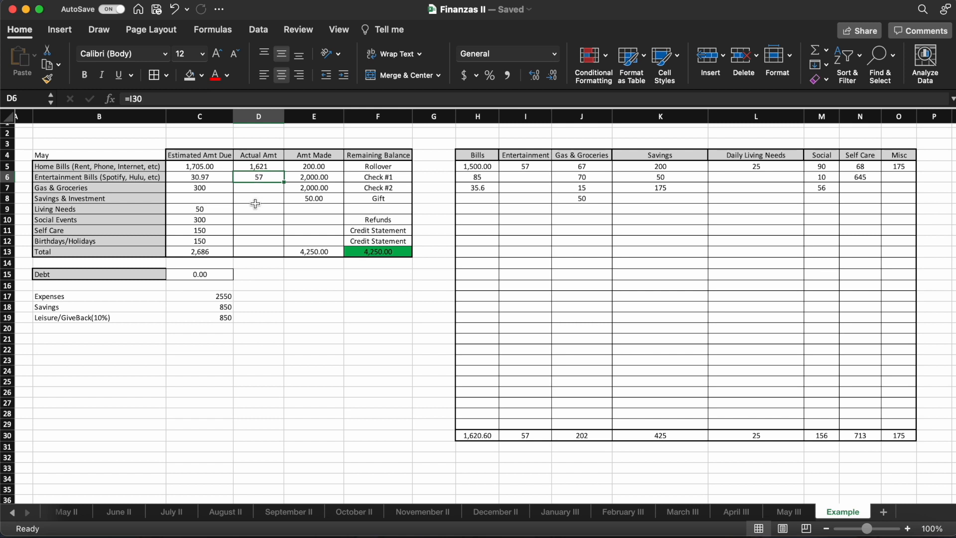
left_click(212, 176)
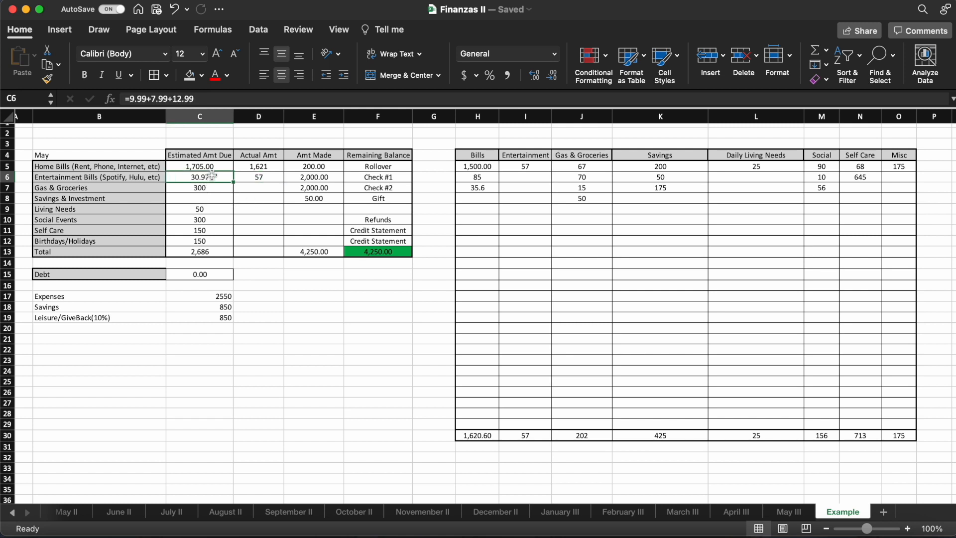
left_click(246, 186)
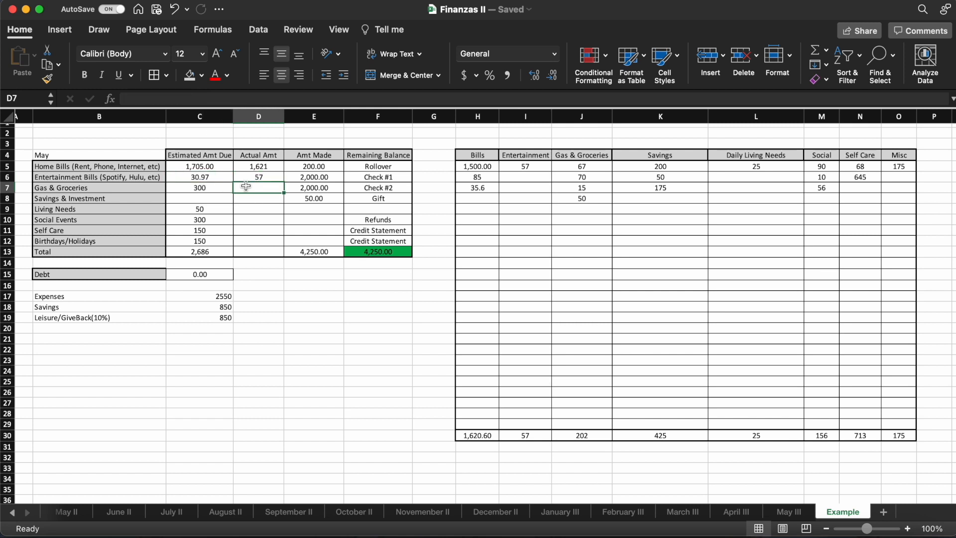
type("=")
left_click(599, 436)
key("Return")
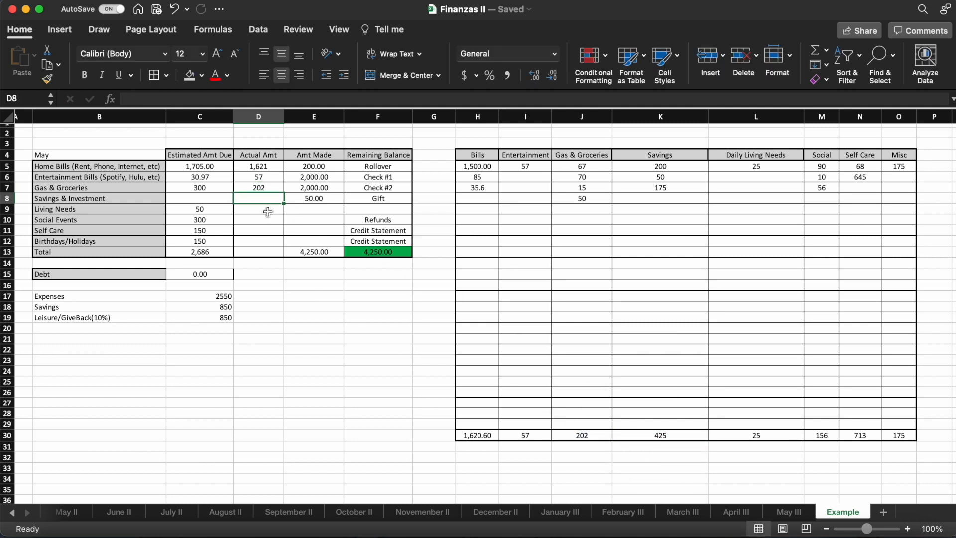
type("=")
left_click(680, 436)
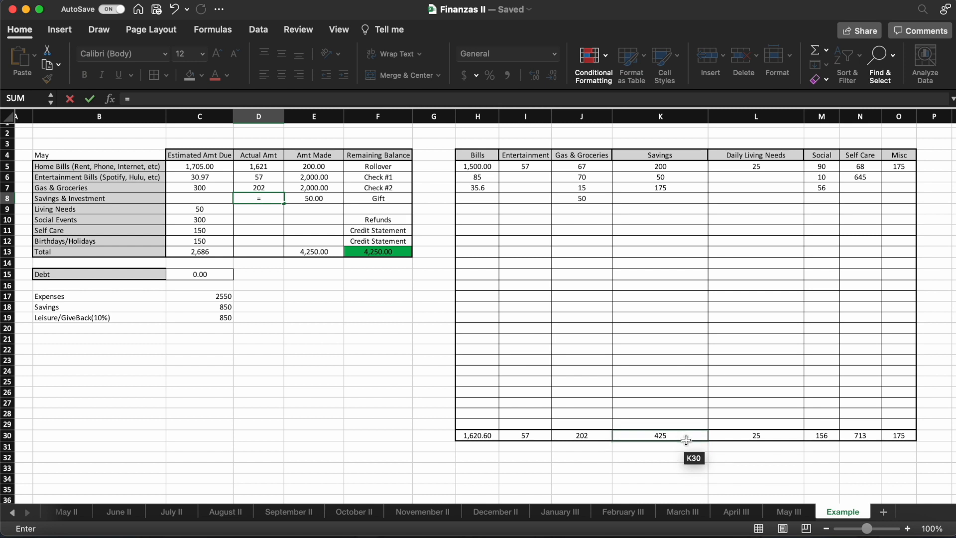
key("Return")
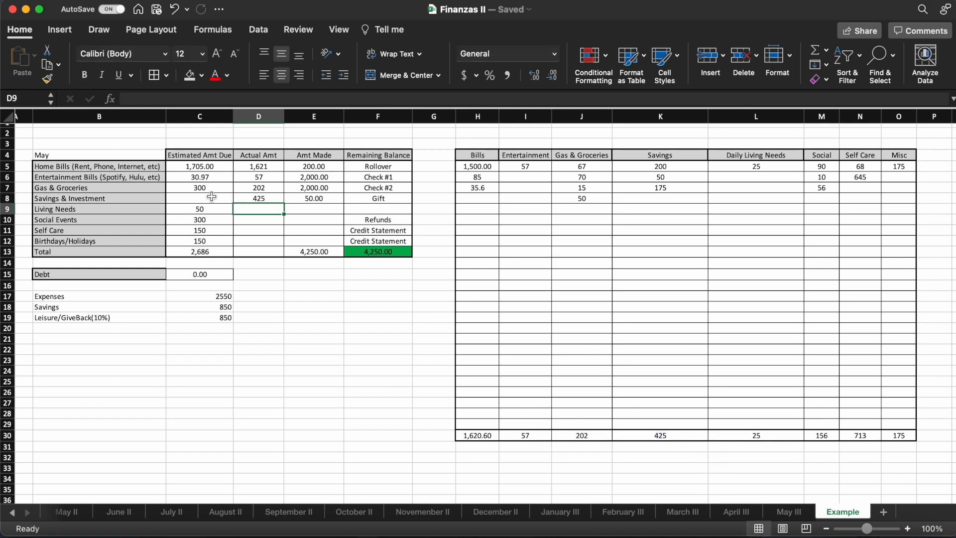
- Enter 850 as the estimated Savings & Investment amount in C8
left_click(66, 307)
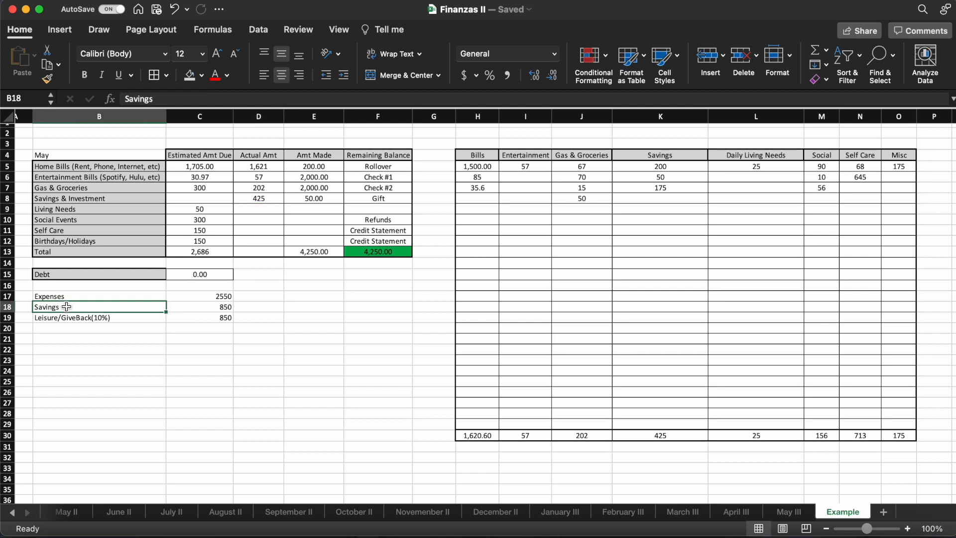
left_click(193, 304)
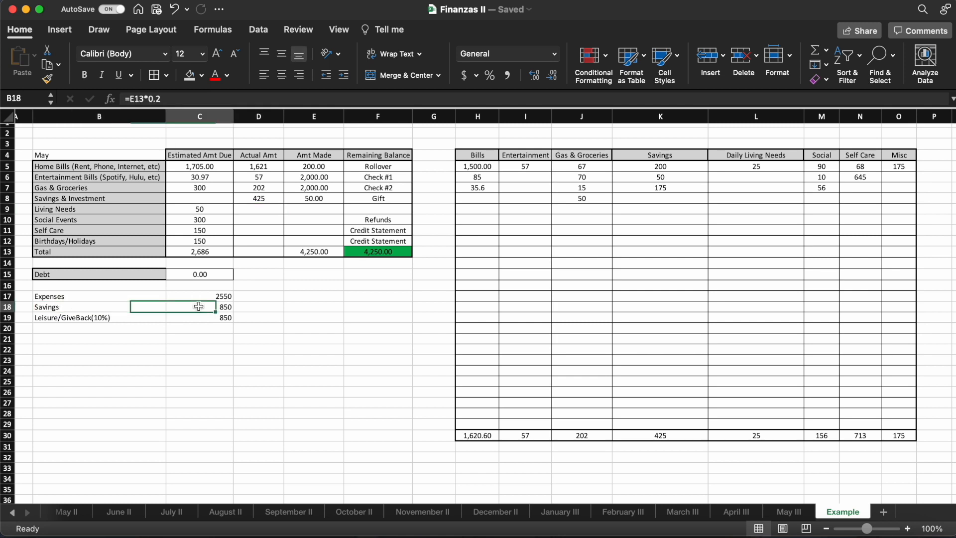
left_click(203, 198)
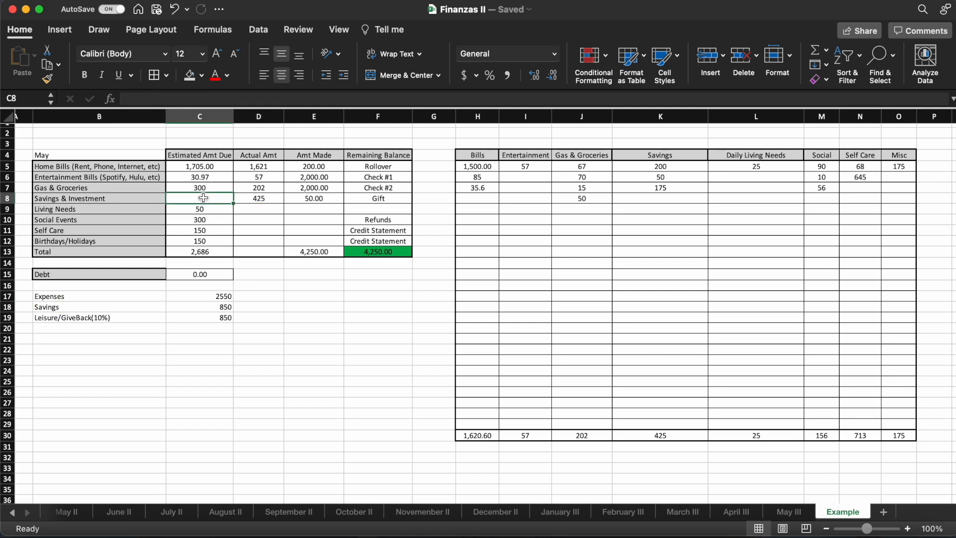
type("850")
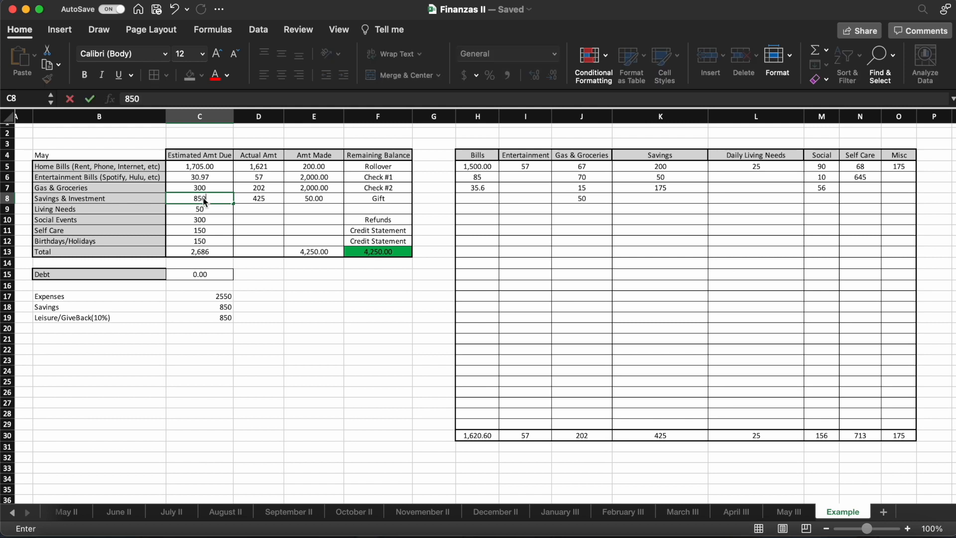
key("Return")
left_click(218, 251)
left_click_drag(233, 252, 321, 255)
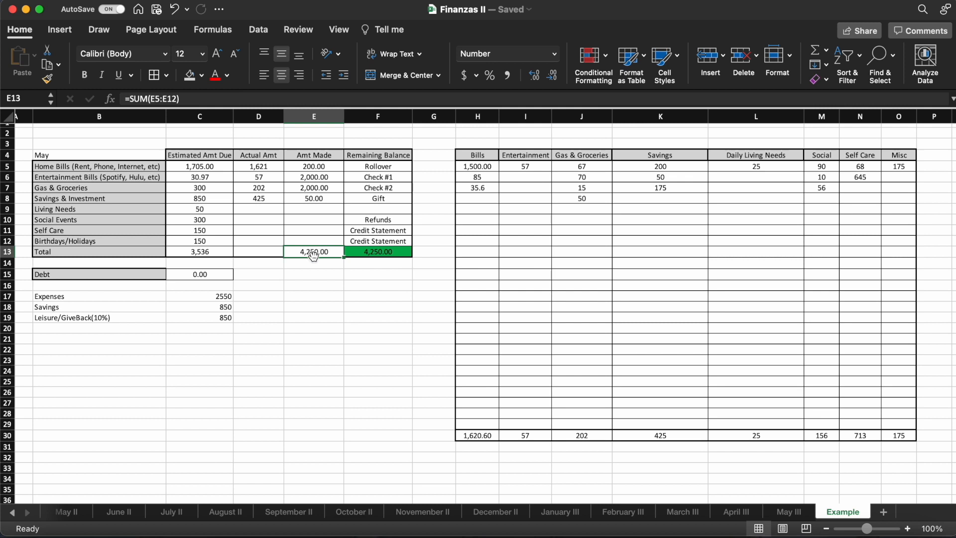
- Link the Living Needs and Social Events actual amounts in D9 and D10 to their category totals with =L30 and =M30
left_click(216, 242)
left_click(212, 230)
left_click(209, 222)
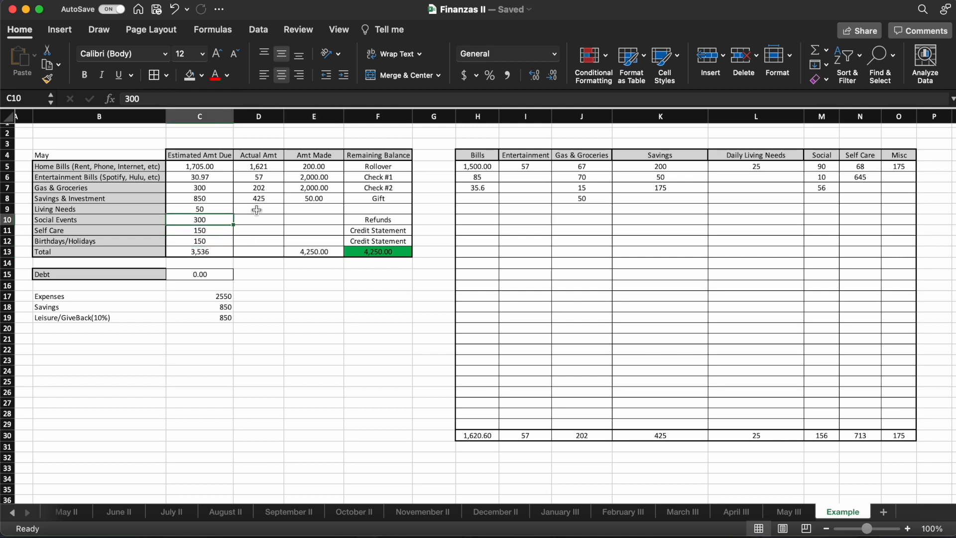
left_click(261, 208)
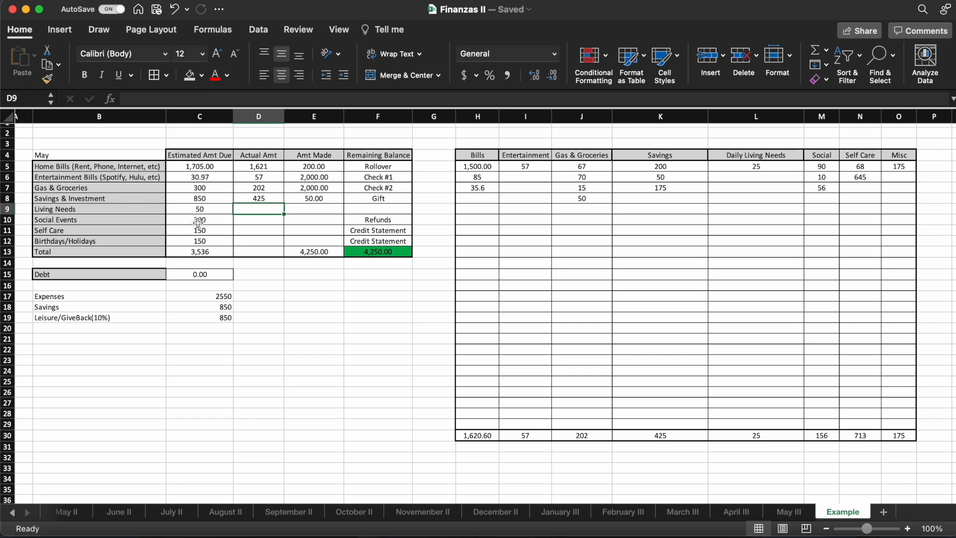
type("=")
left_click(732, 435)
key("Return")
type("=")
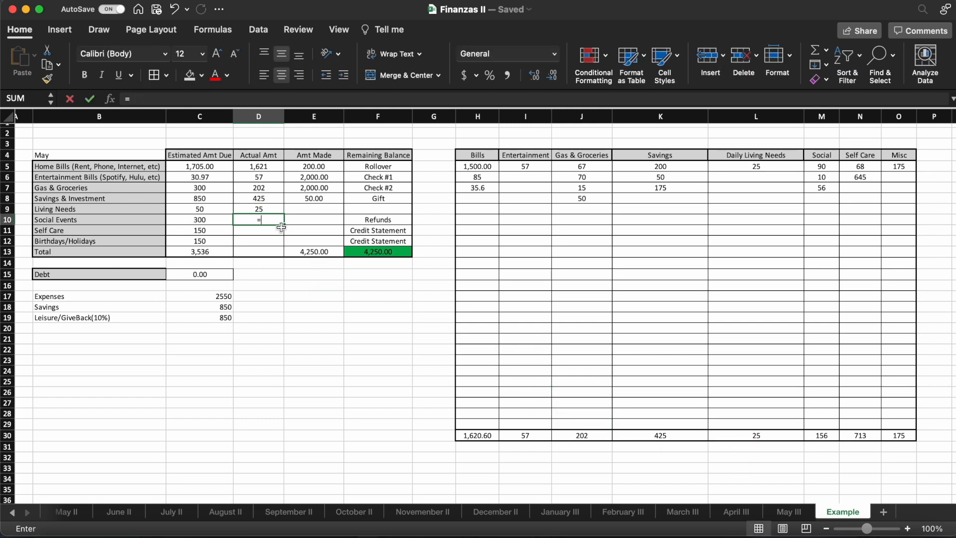
left_click(822, 435)
key("Return")
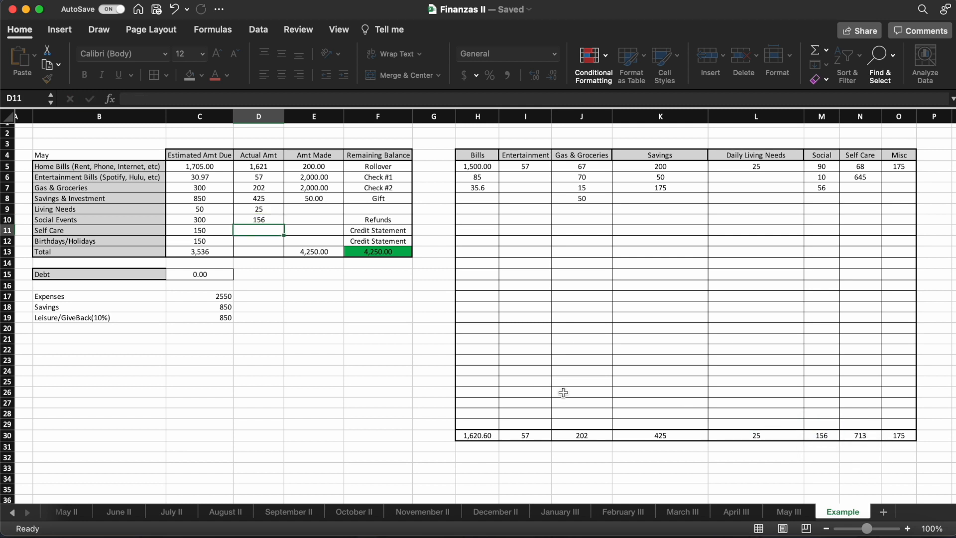
- Link the Self Care and Birthdays/Holidays actual amounts in D11 and D12 to the Self Care and Misc totals with =N30 and =O30
type("=")
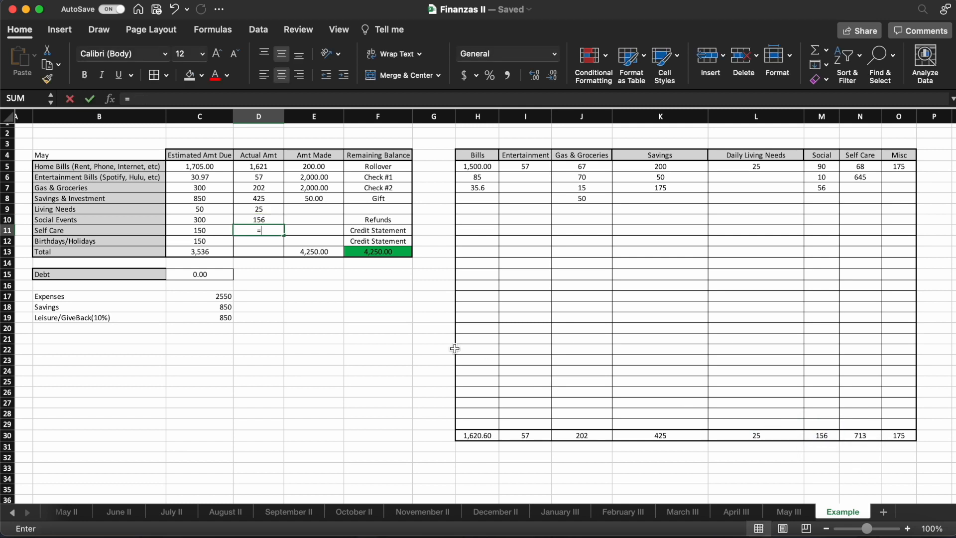
left_click(865, 435)
key("Return")
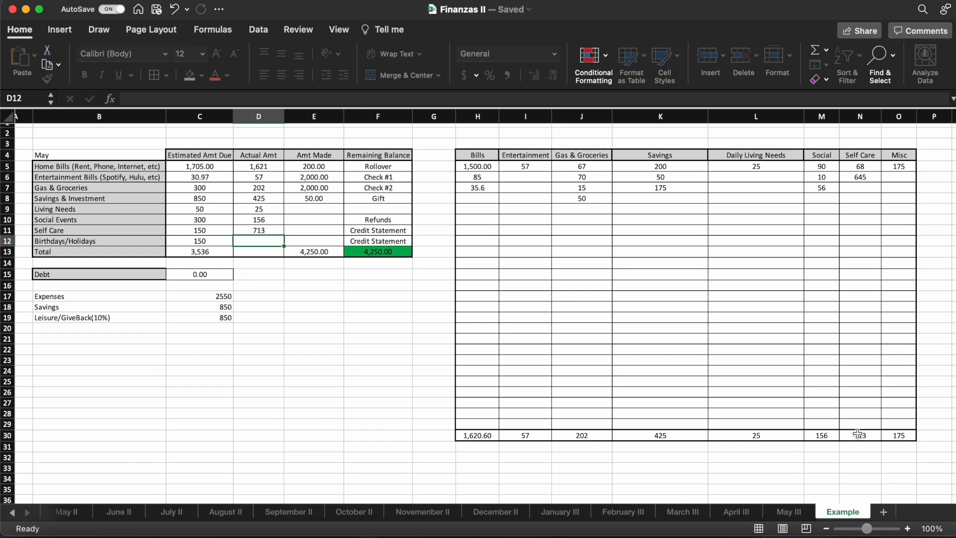
type("=")
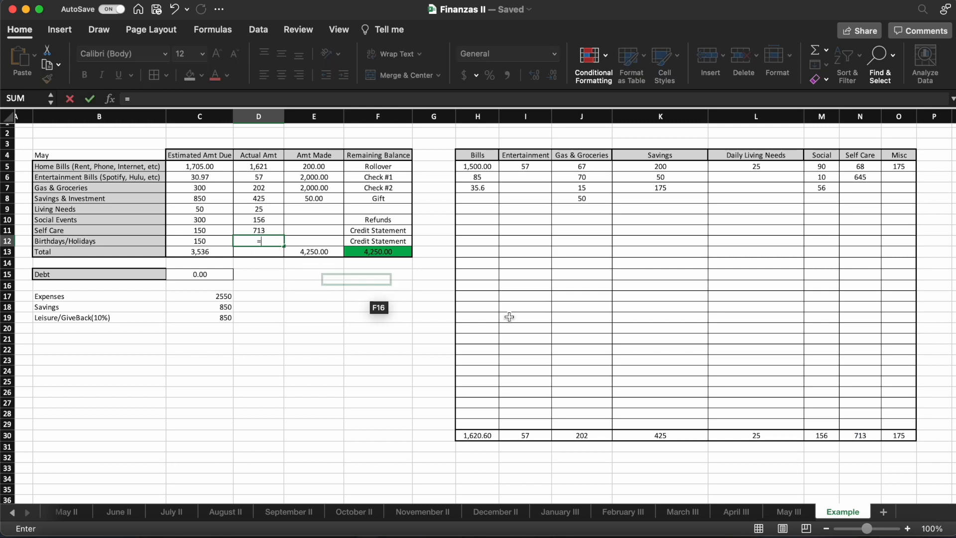
left_click(890, 436)
key("Return")
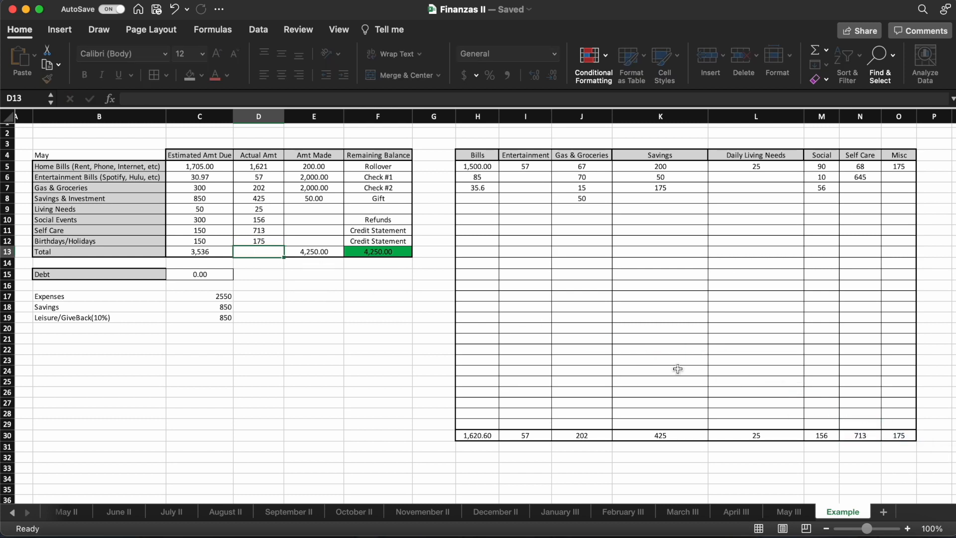
- Total the Actual Amt column in D13 with the formula =SUM(D5:D12)
type("=SUM(")
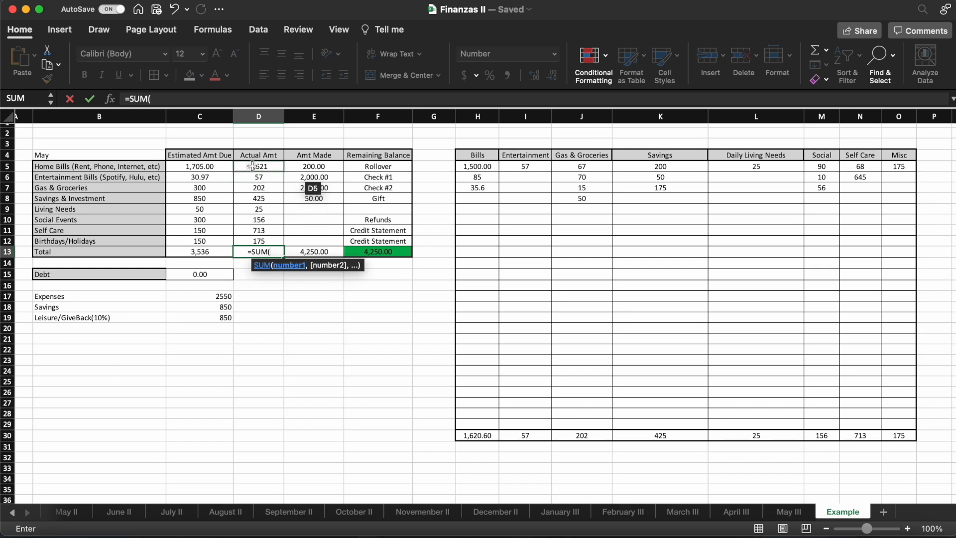
left_click_drag(251, 166, 257, 241)
left_click(207, 96)
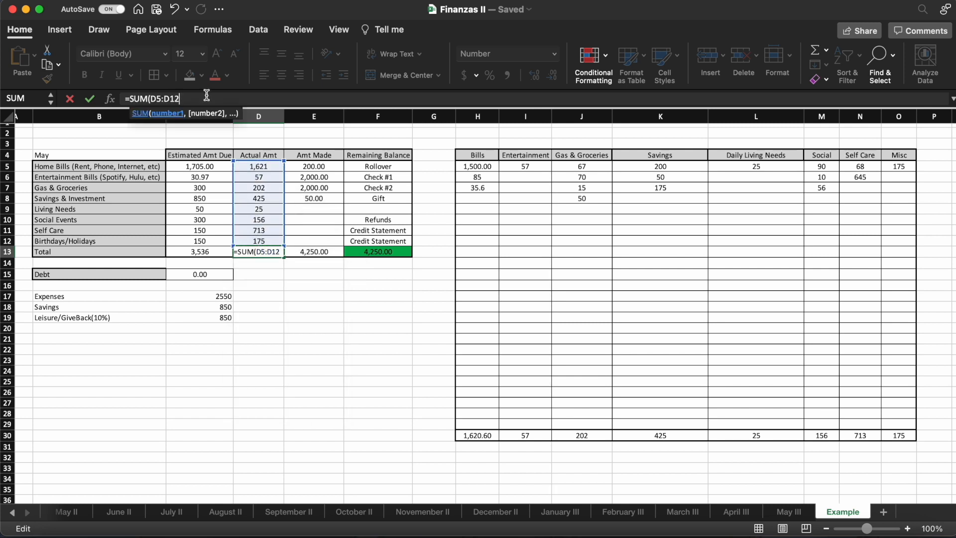
type(")")
key("Return")
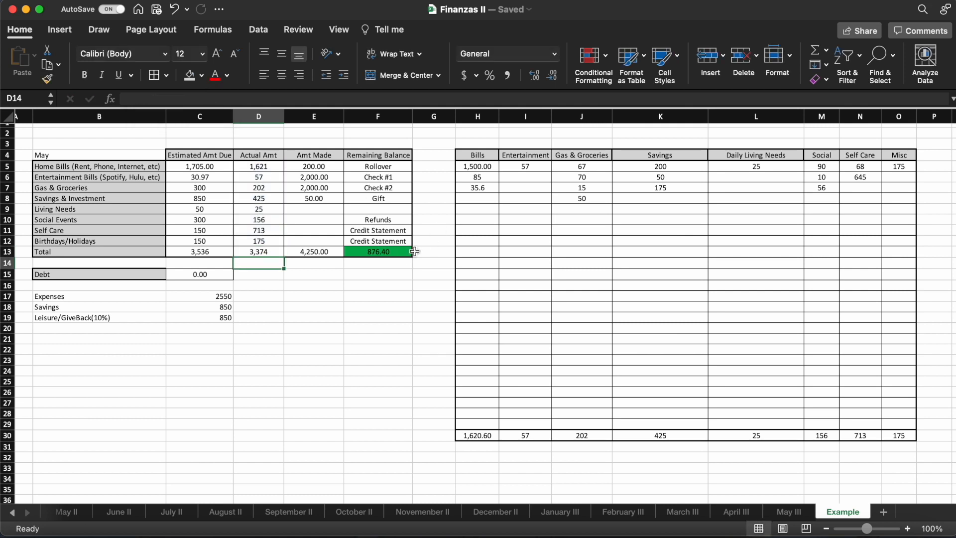
- Examine the Remaining Balance formula in F13
left_click(397, 254)
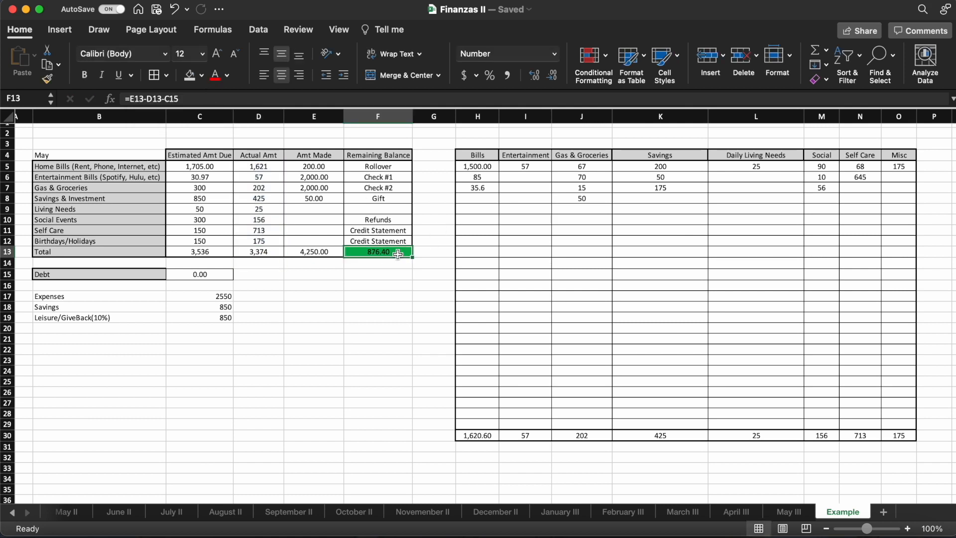
left_click(288, 97)
key("Return")
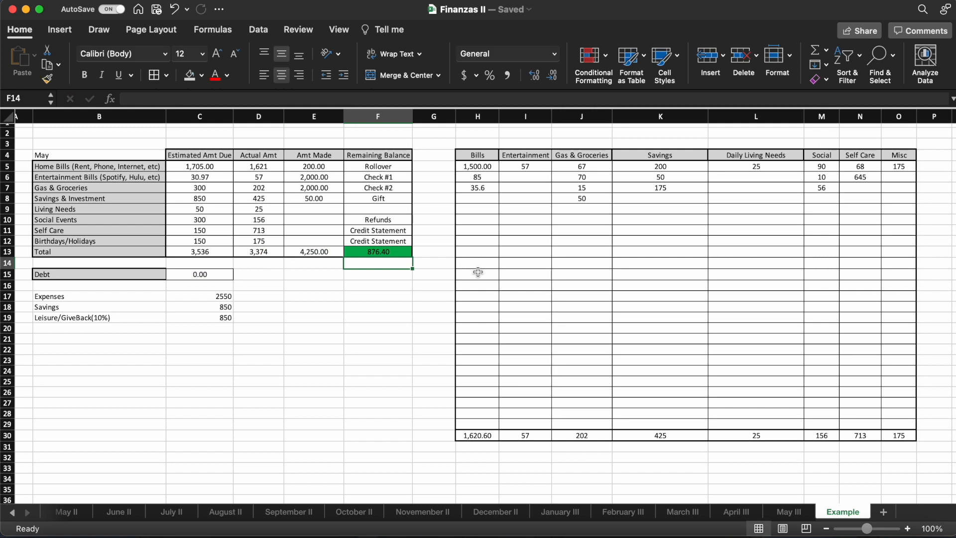
left_click(401, 252)
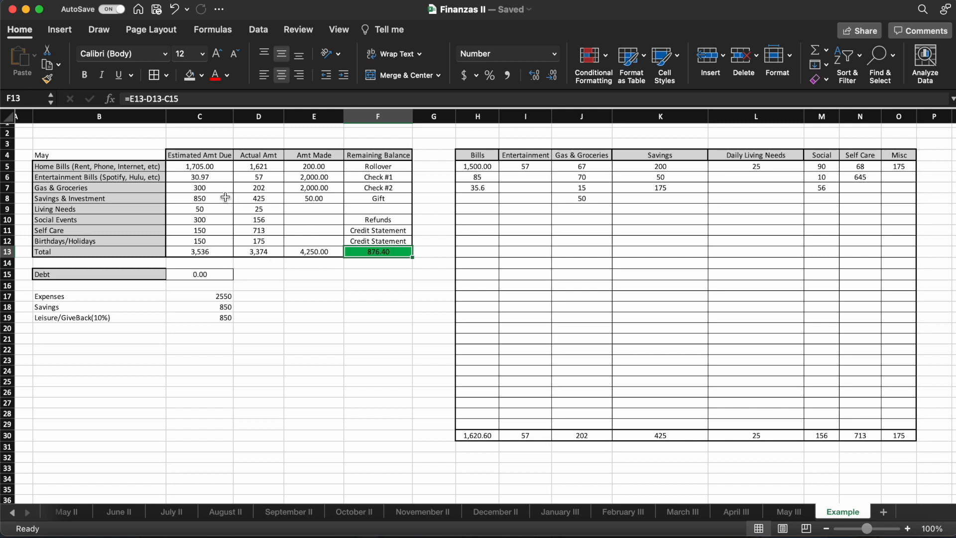
- Set the Savings & Investment estimate in C8 to 1000 and the Social Events estimate in C10 to 400
left_click(225, 197)
type("1000")
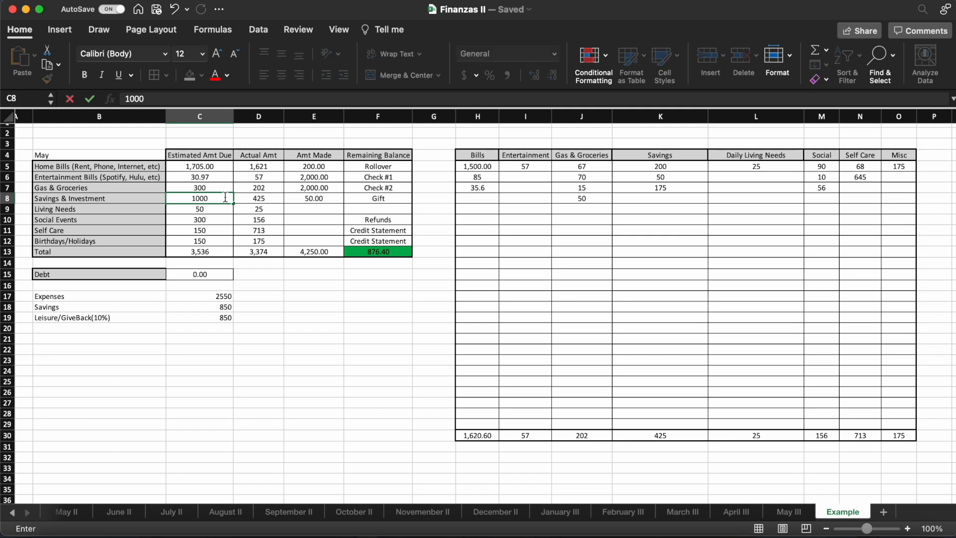
key("Return")
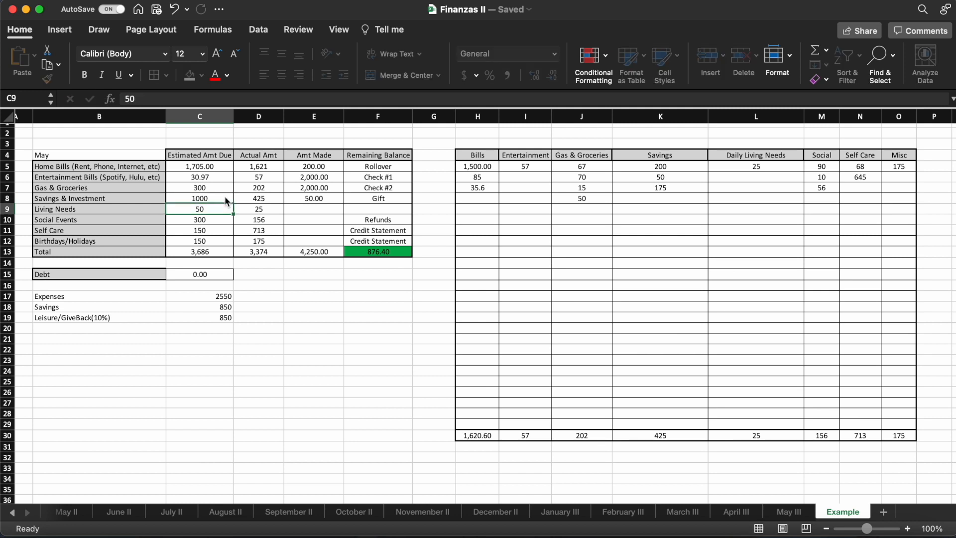
key("Return")
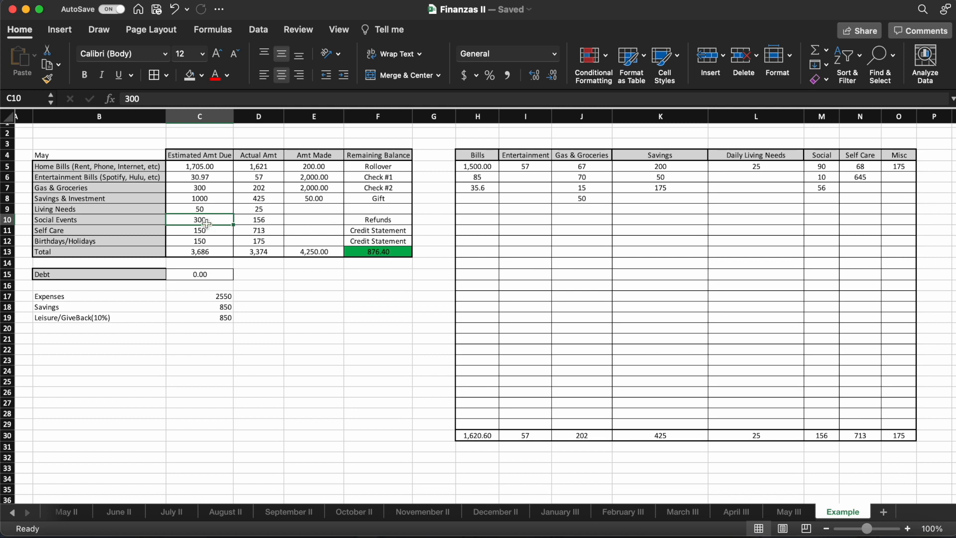
type("4")
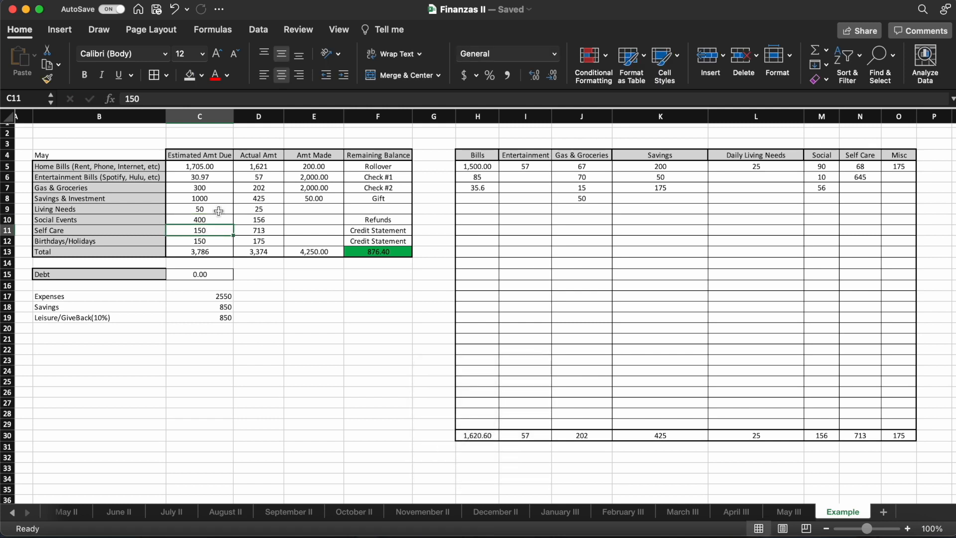
key("ctrl+Return")
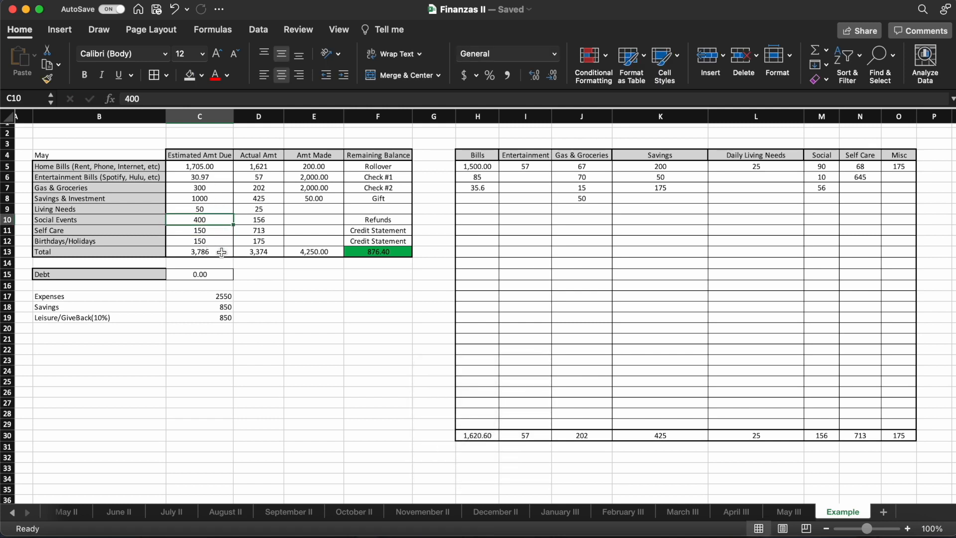
left_click(220, 253)
left_click(309, 252)
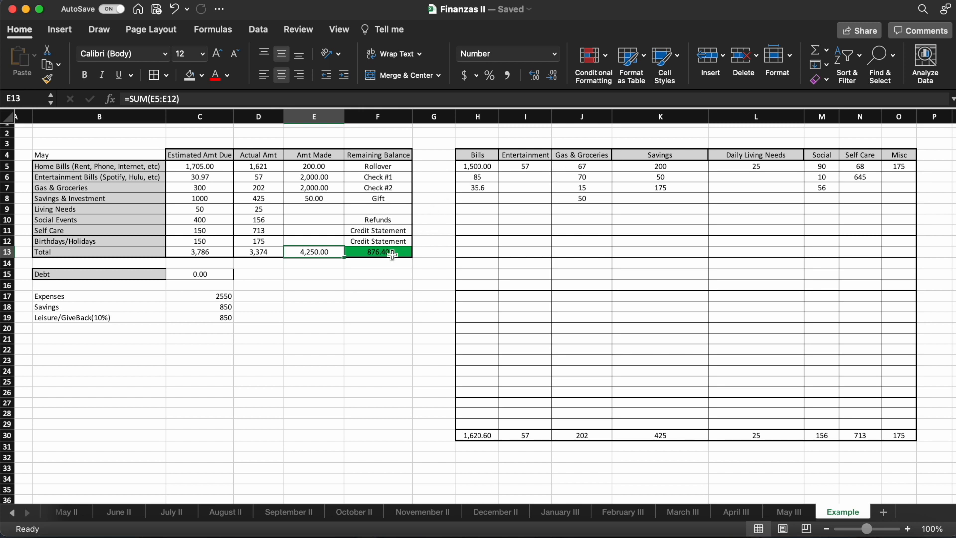
- Add a 100 expense to the Social column in M8 and check the Remaining Balance in F13
left_click(390, 253)
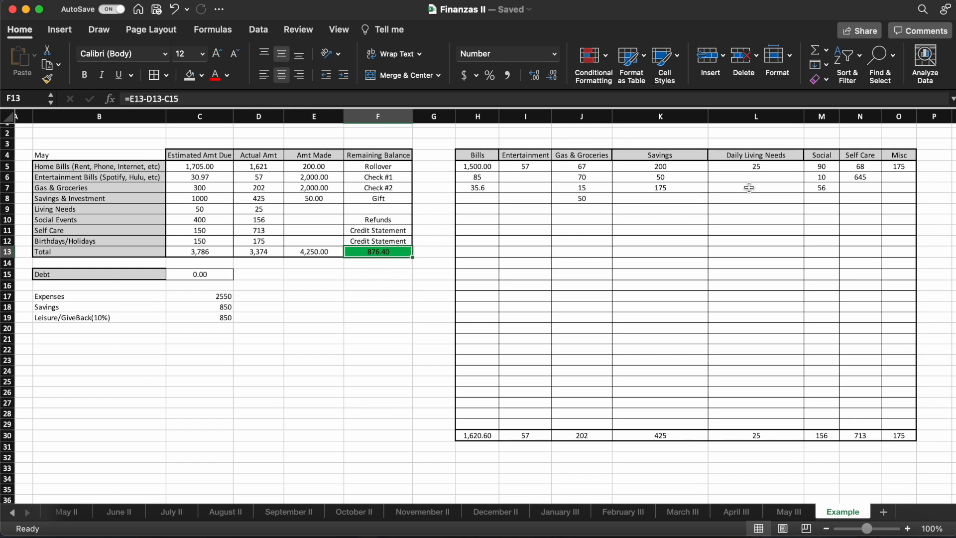
left_click(830, 198)
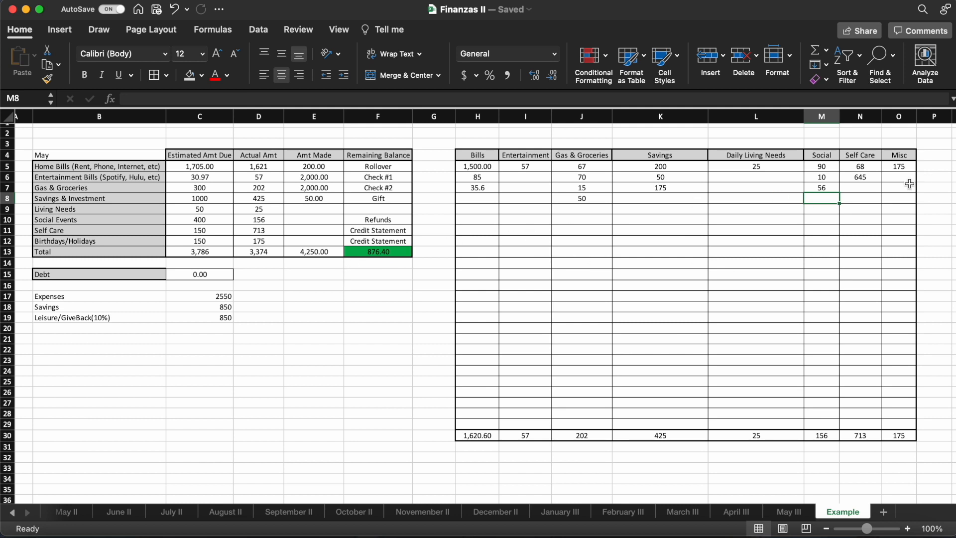
type("10")
key("XF86AudioMute")
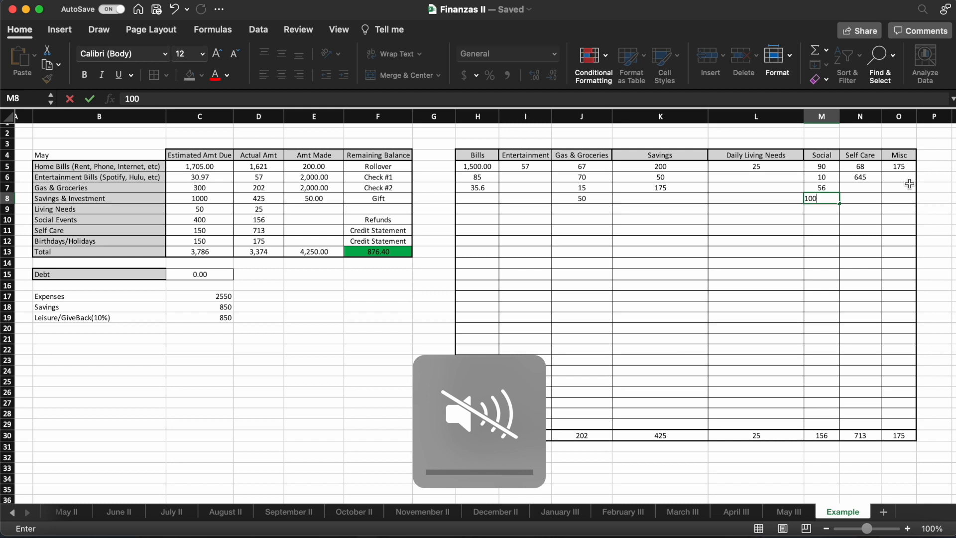
key("Return")
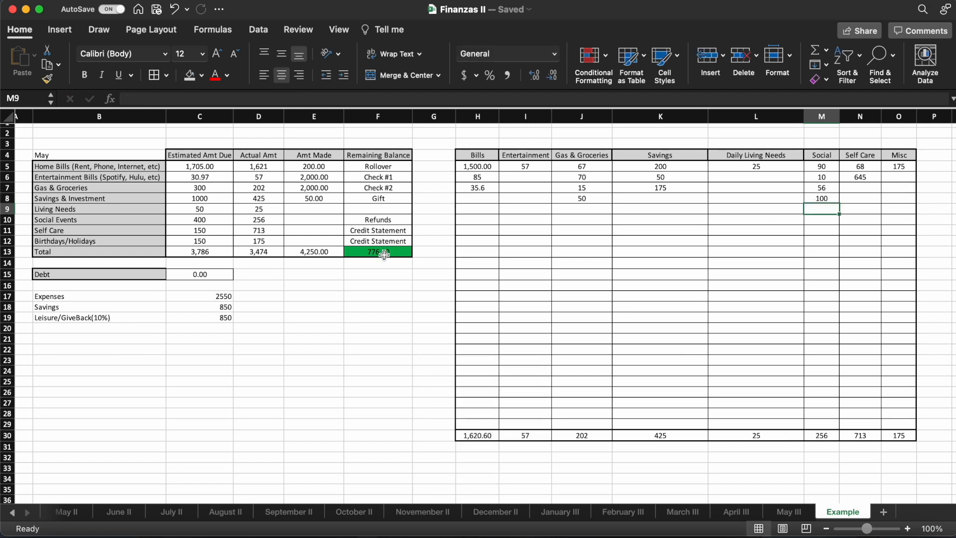
left_click(382, 254)
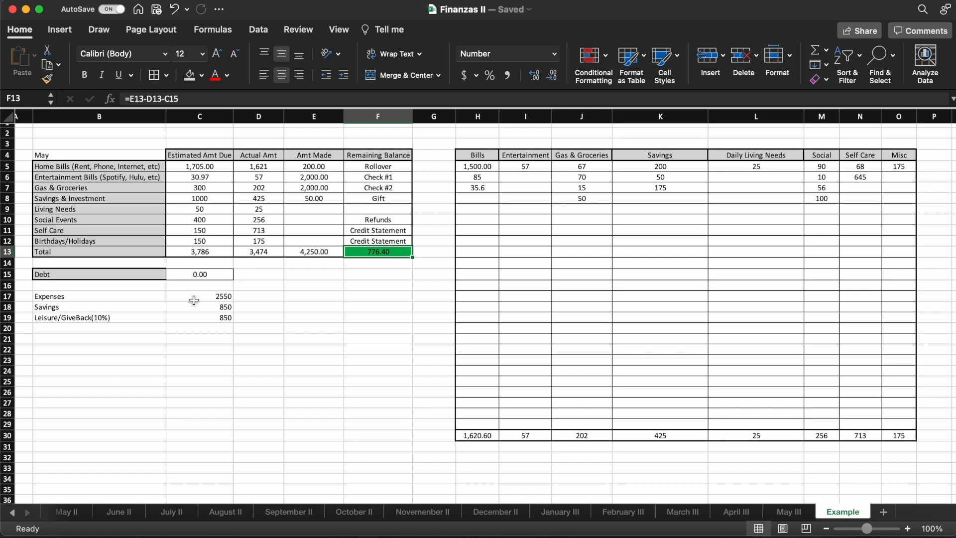
- Examine the formulas behind the Expenses, Savings and Leisure/GiveBack allocations in C17 to C19
left_click(199, 298)
left_click(204, 309)
left_click(203, 317)
left_click(202, 310)
left_click(202, 297)
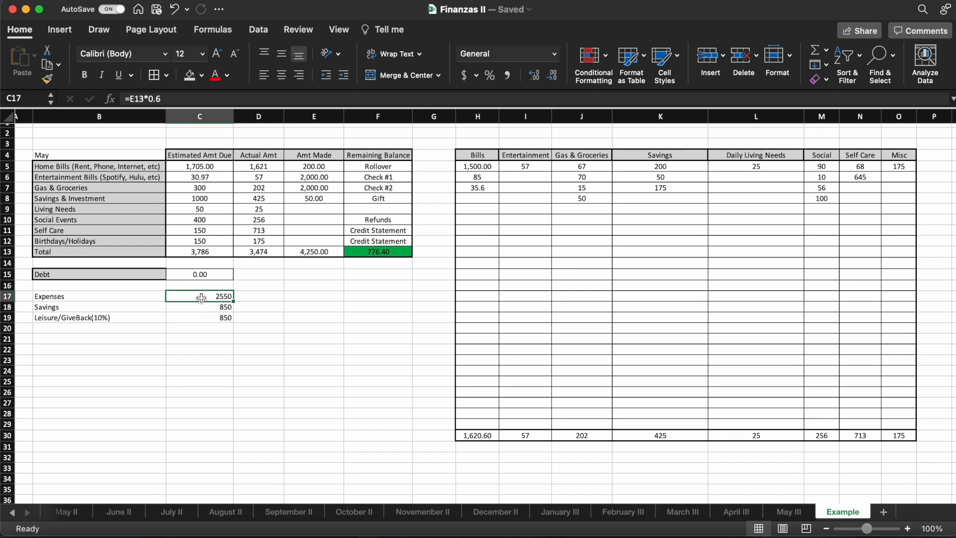
left_click(203, 319)
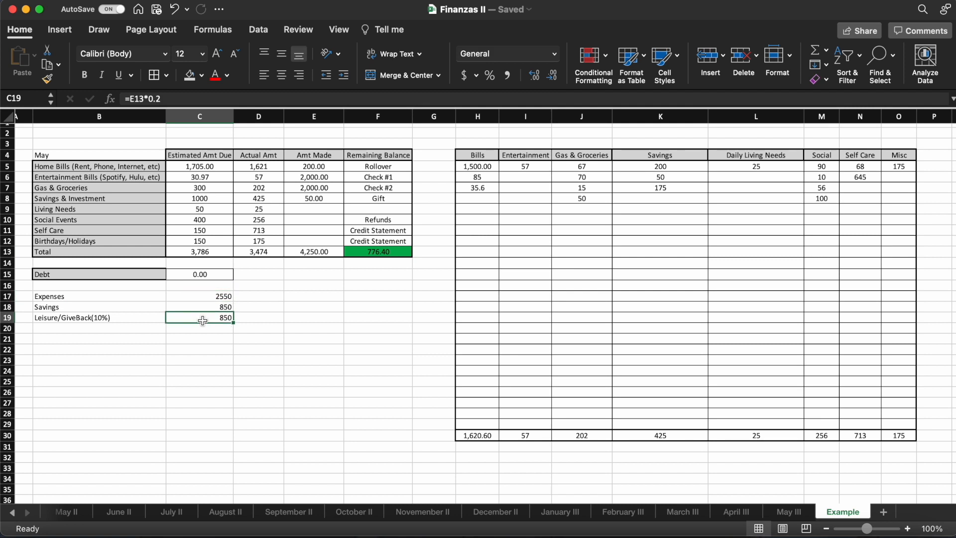
- Calculate the remaining Expenses allocation in D17 by subtracting the Bills, Gas & Groceries and Daily Living Needs totals with =C17-H30-J30-L30
left_click(254, 296)
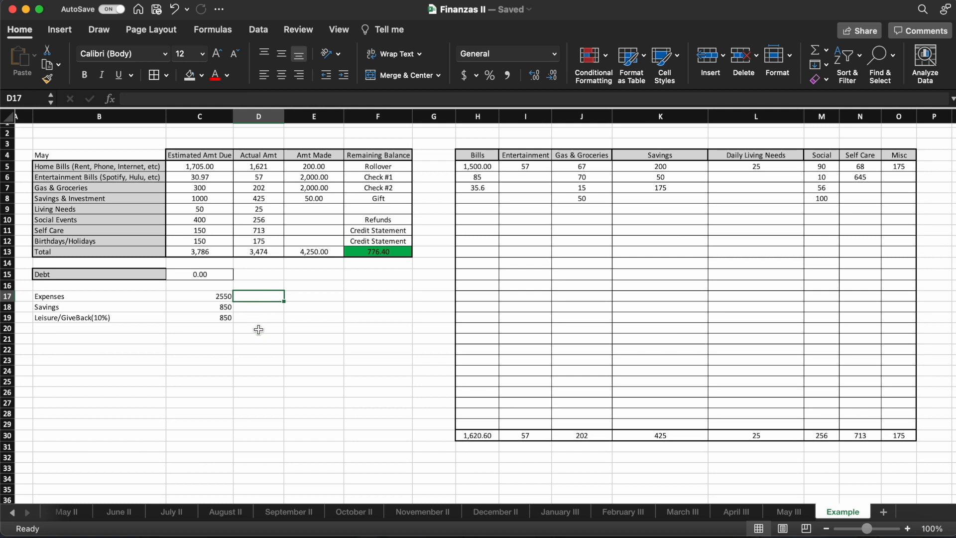
type("=")
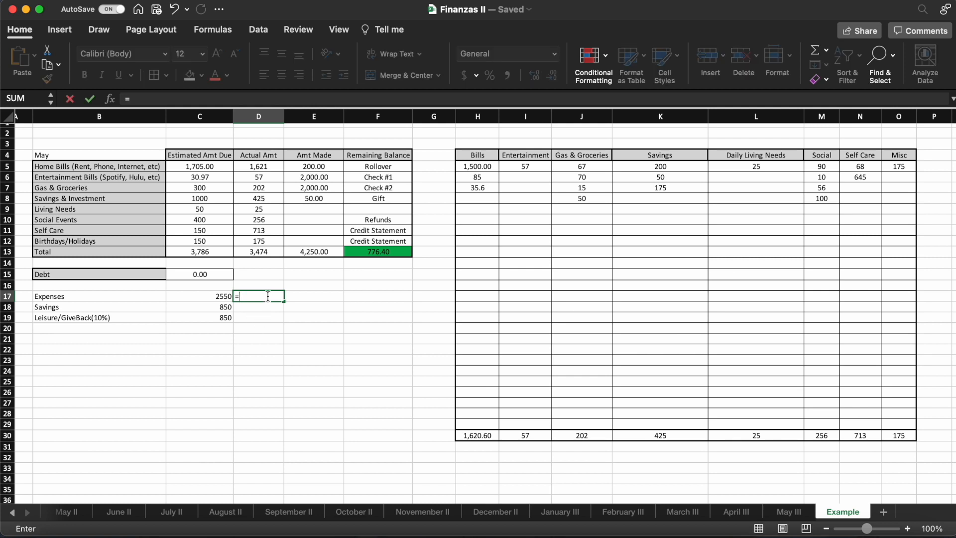
left_click(219, 296)
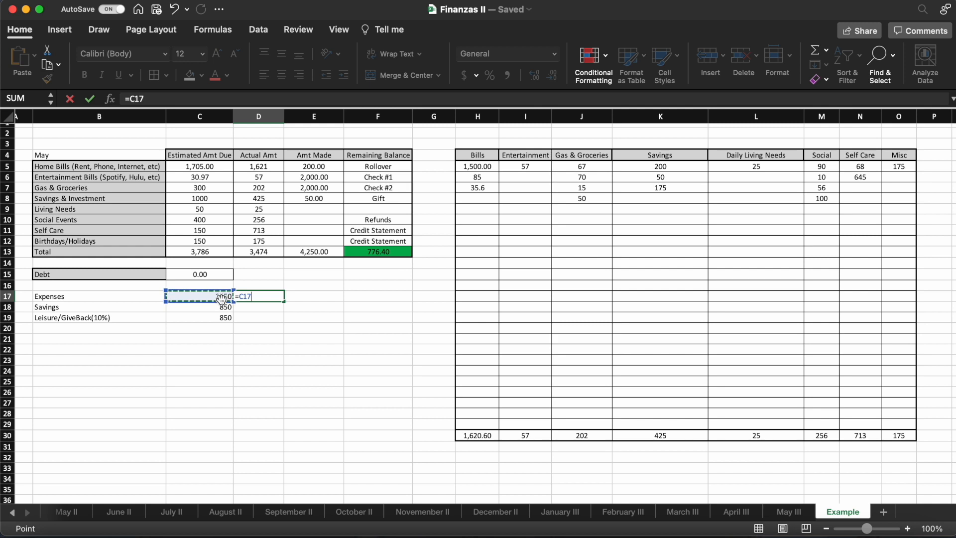
type("-")
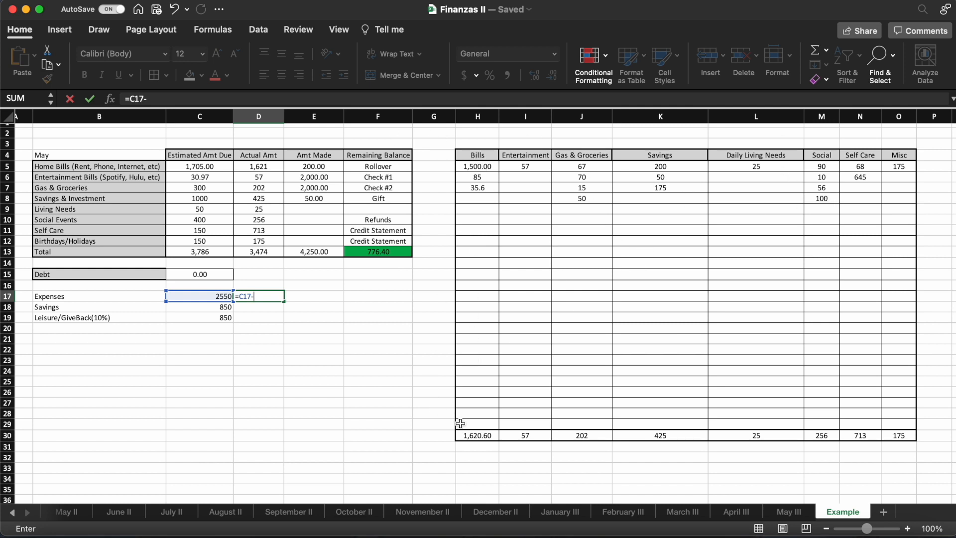
left_click(481, 436)
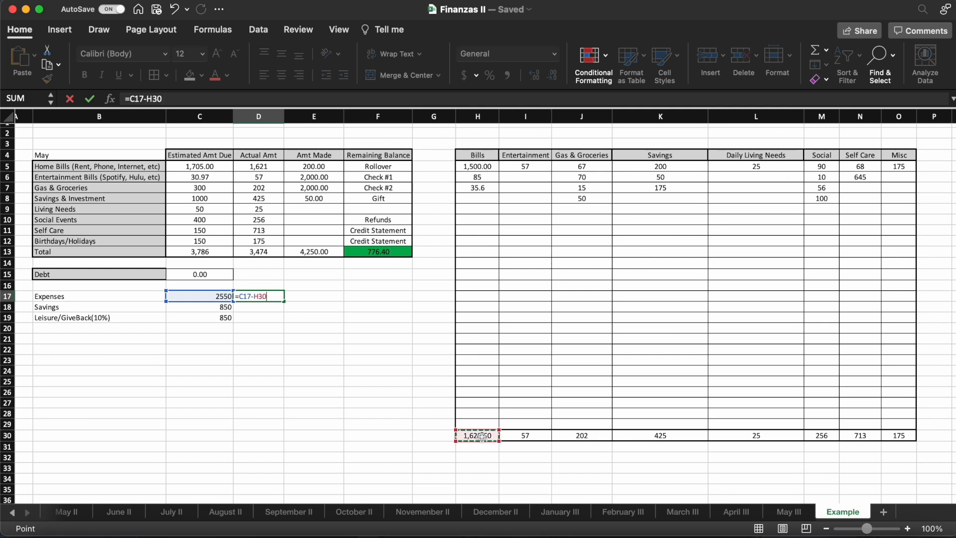
type("-")
left_click(590, 436)
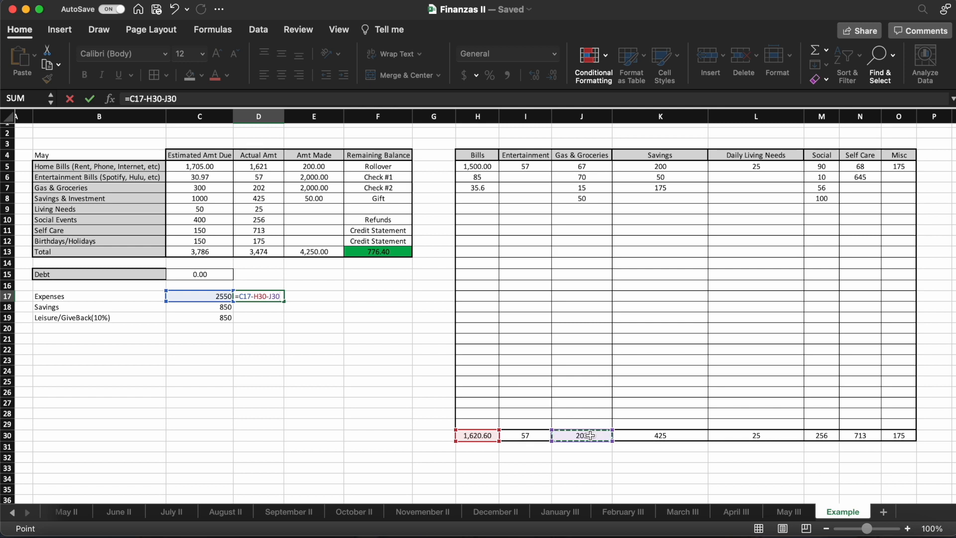
type("-")
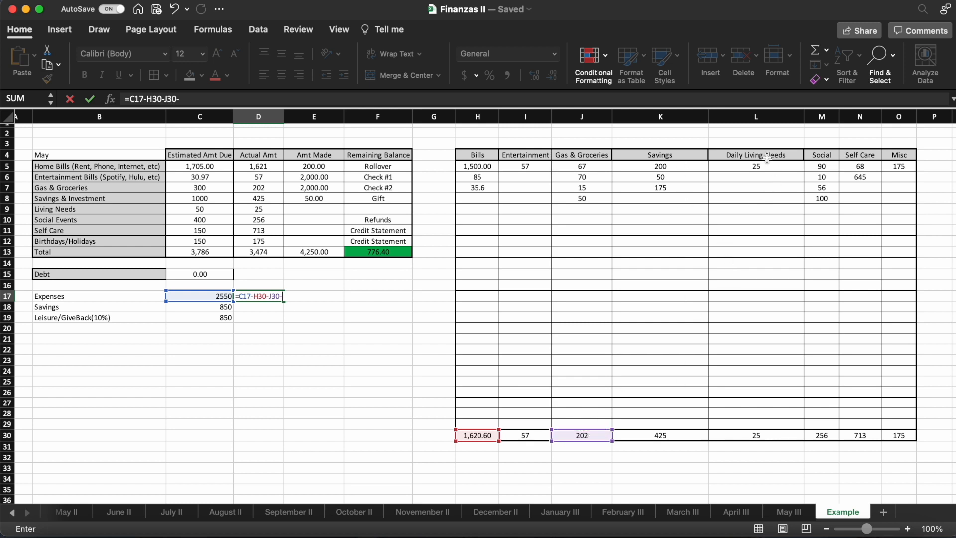
left_click(748, 436)
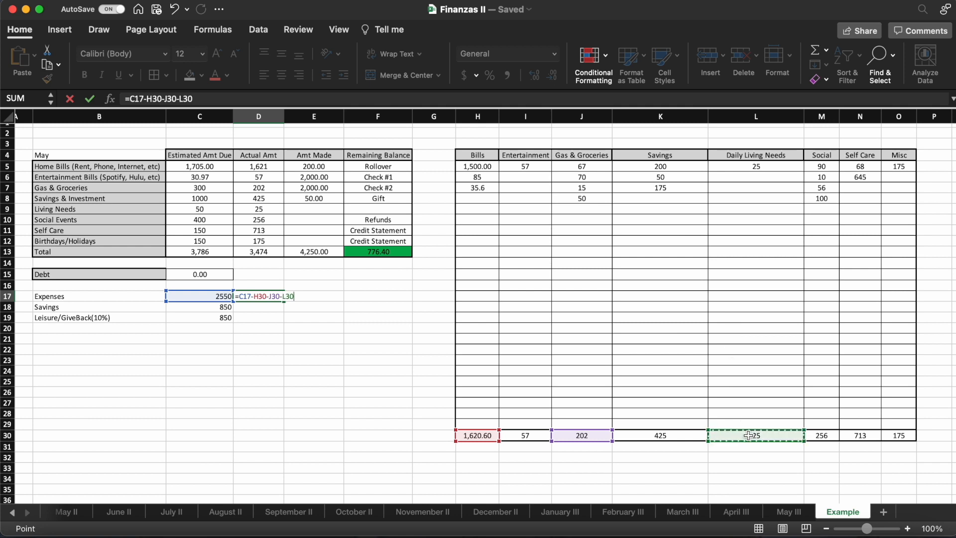
type("-")
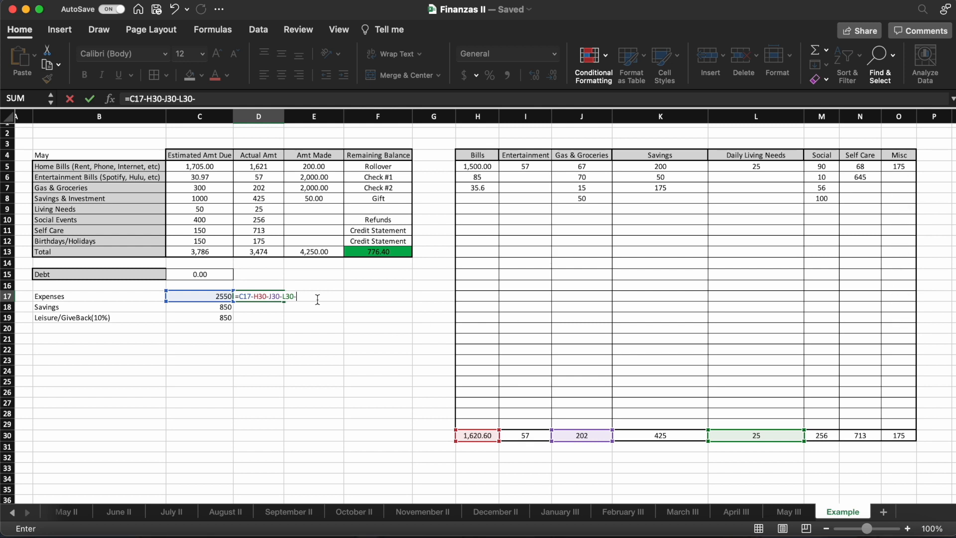
key("Return")
left_click(277, 299)
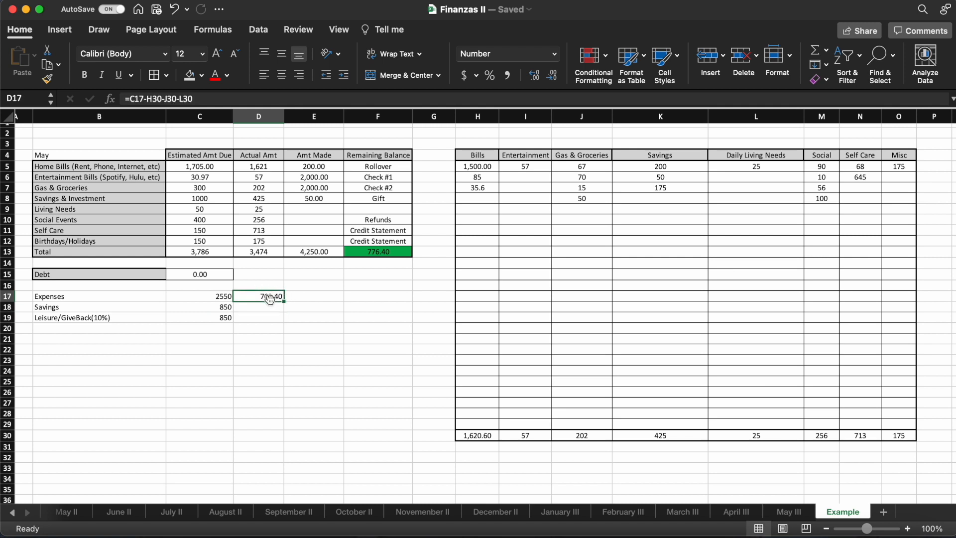
left_click(210, 296)
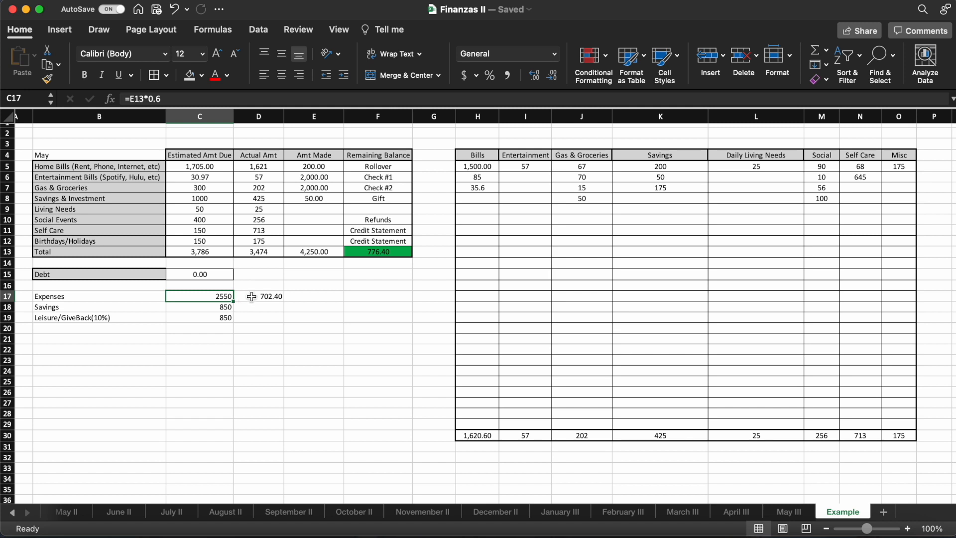
left_click(251, 297)
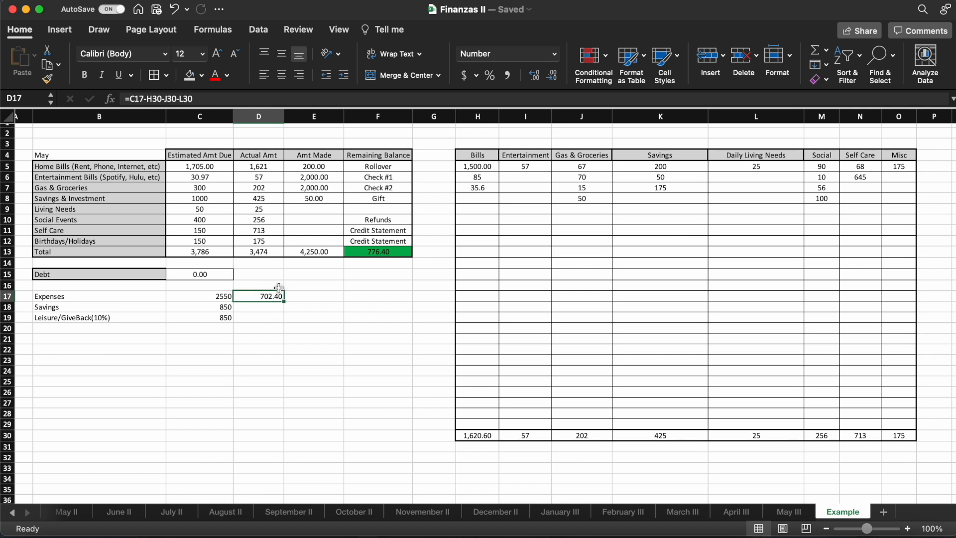
- Calculate the remaining Savings allocation in D18 by subtracting the Savings total with =C18-K30
left_click(260, 308)
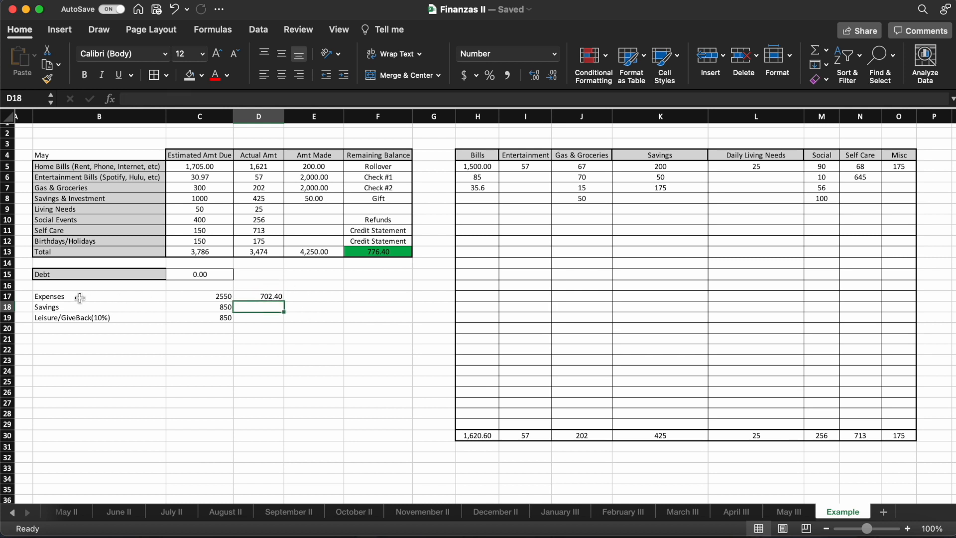
type("=")
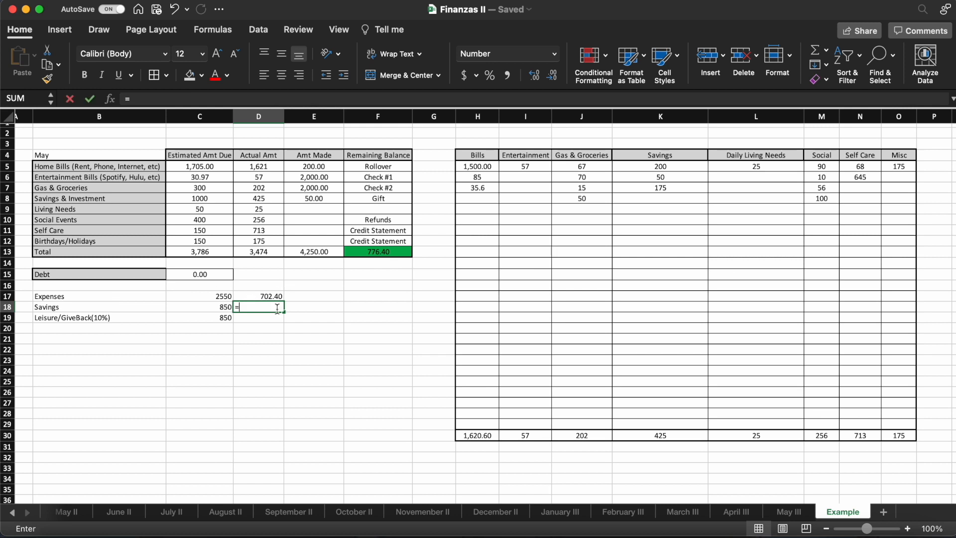
left_click(214, 306)
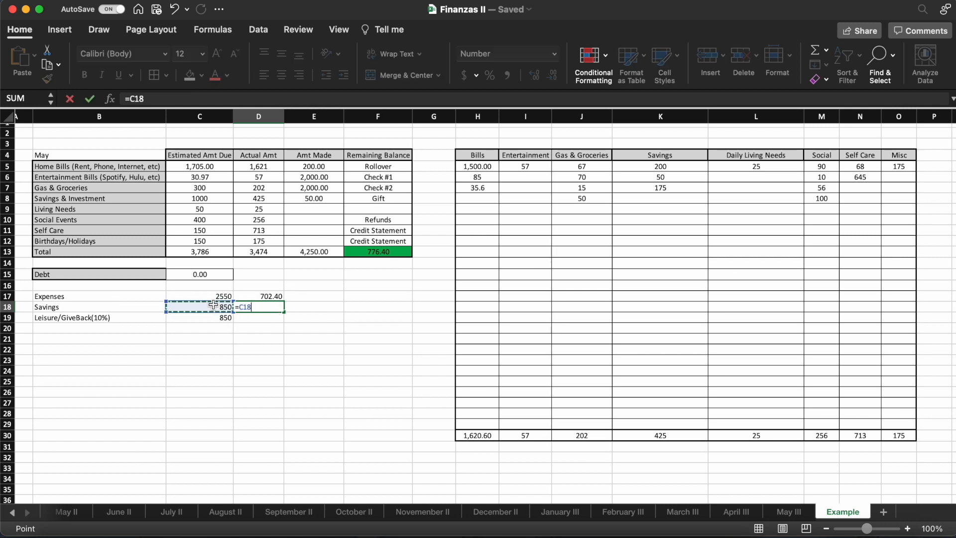
type("-")
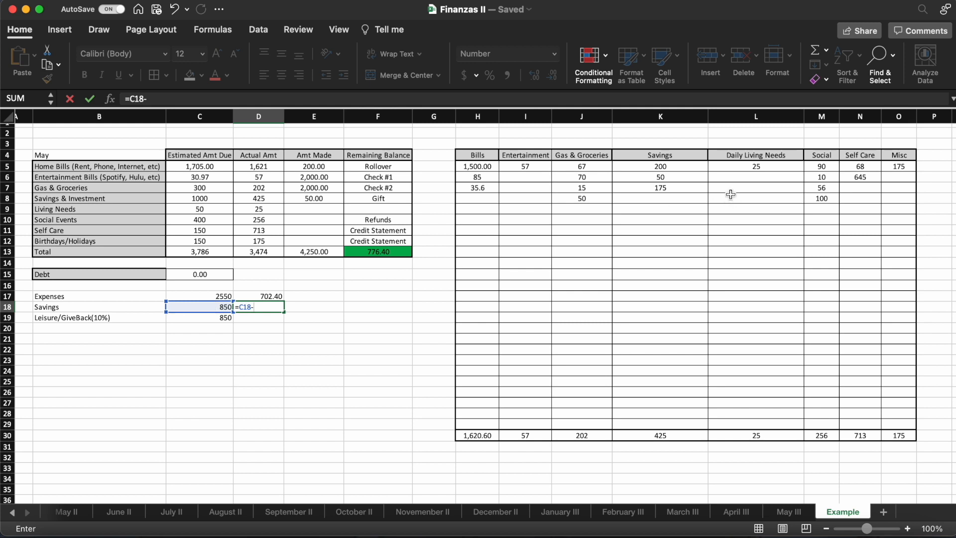
left_click(653, 435)
key("Return")
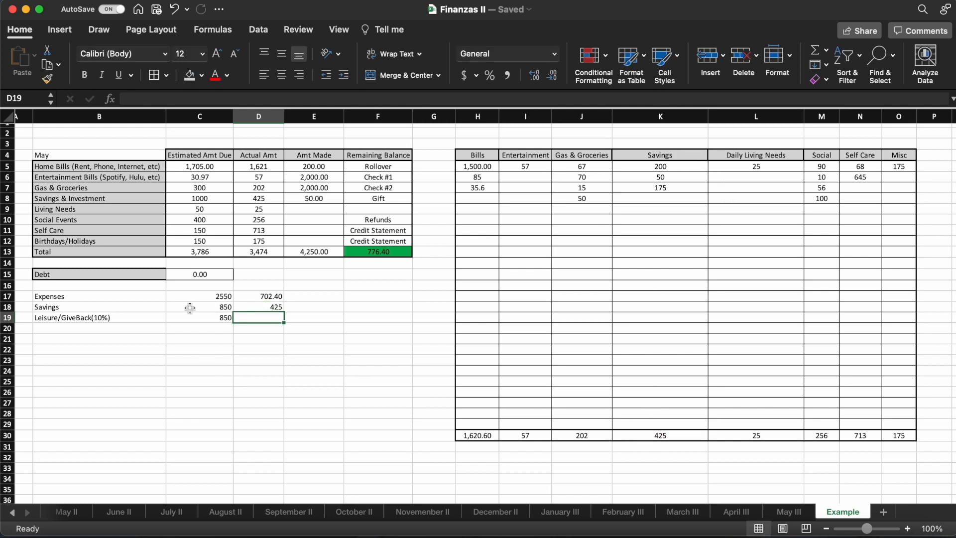
left_click(191, 307)
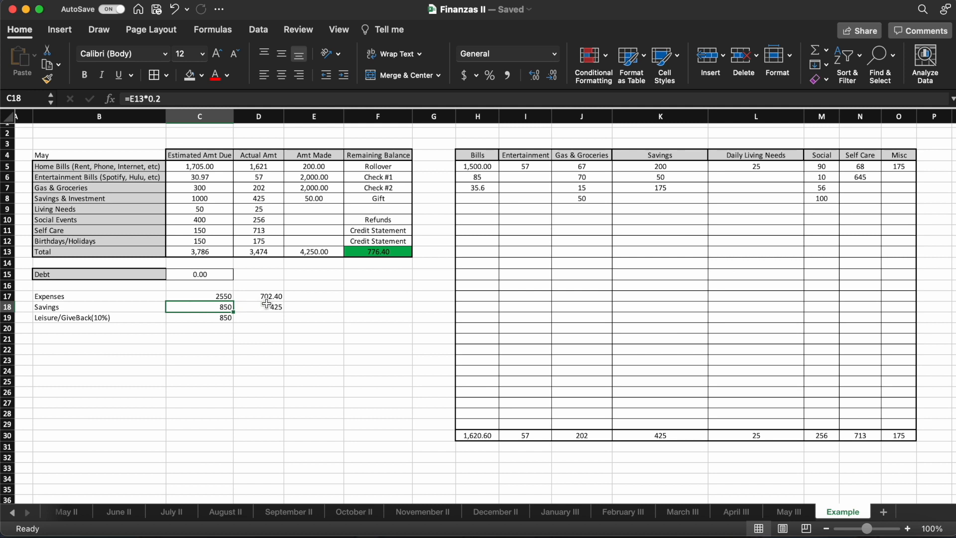
left_click(262, 306)
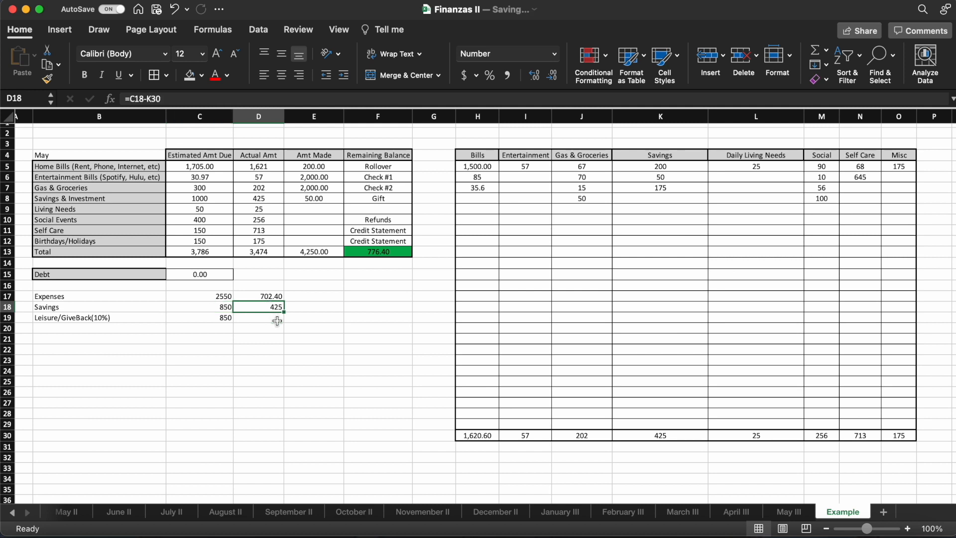
- Add a 425 entry to the Savings column in K8 and check the remaining Savings allocation in D18
left_click(673, 198)
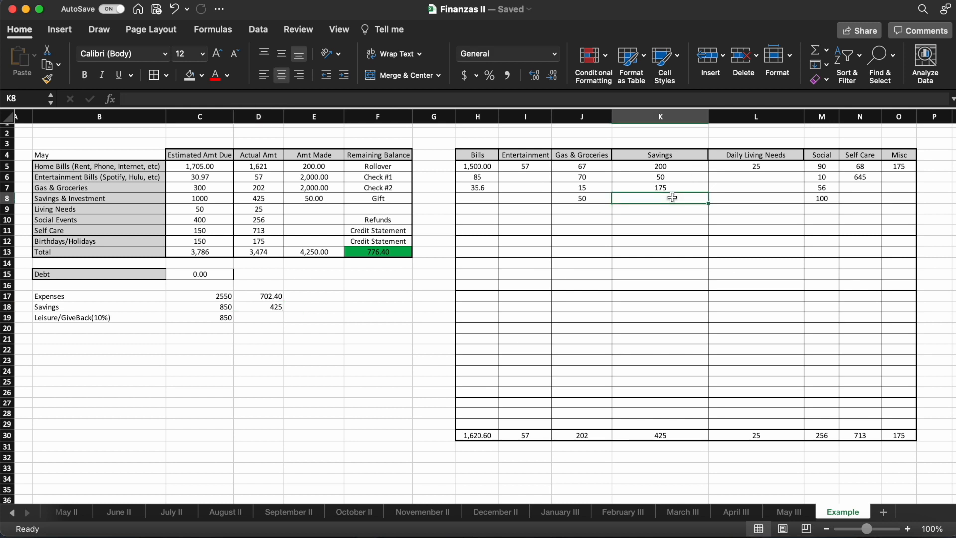
type("425")
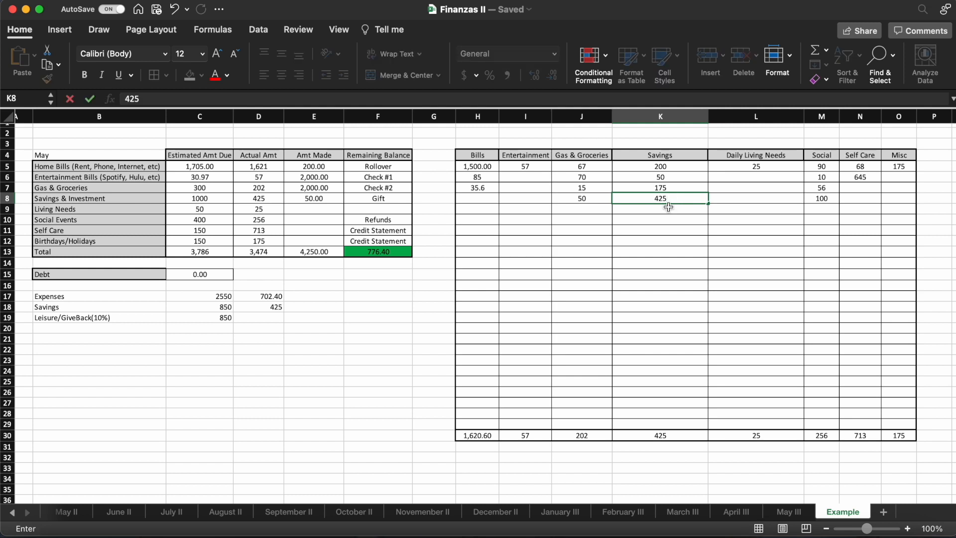
left_click(669, 212)
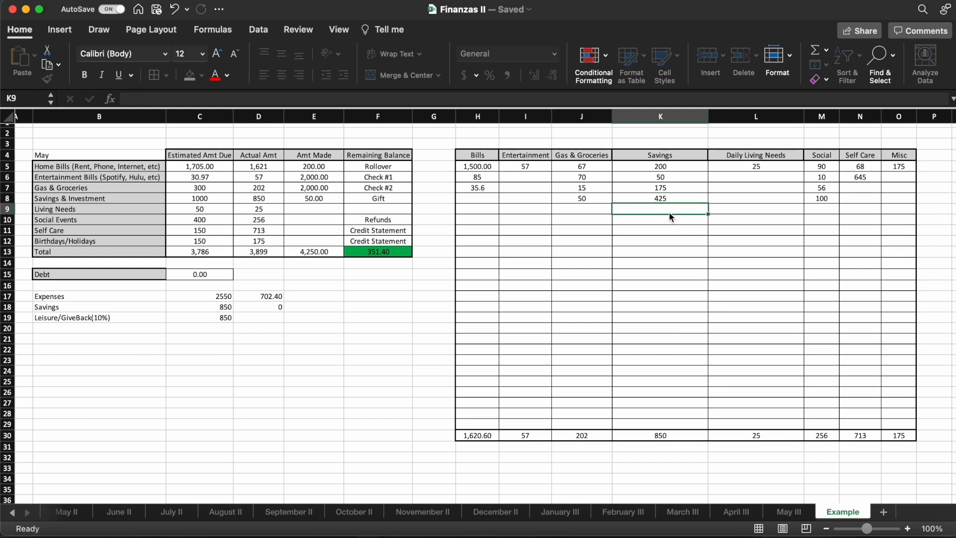
left_click(253, 308)
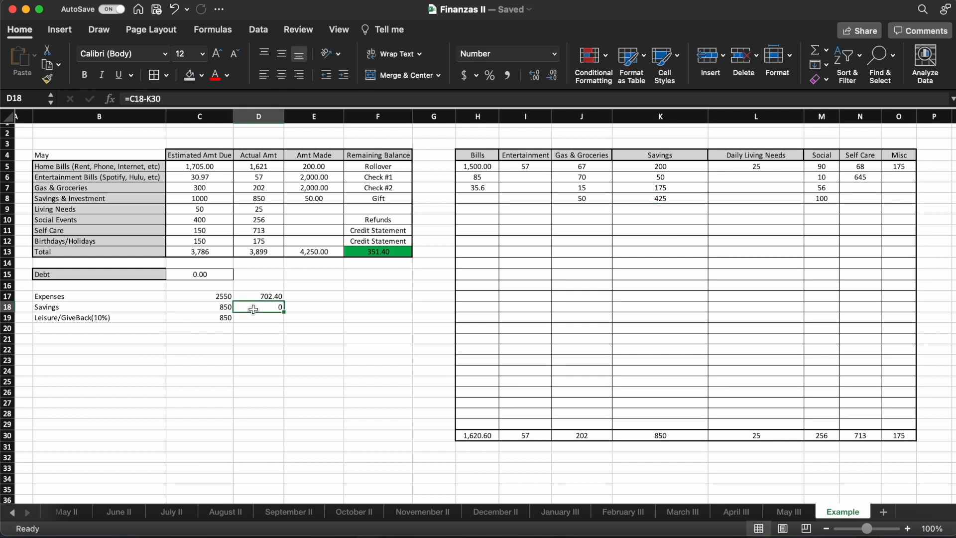
left_click(227, 307)
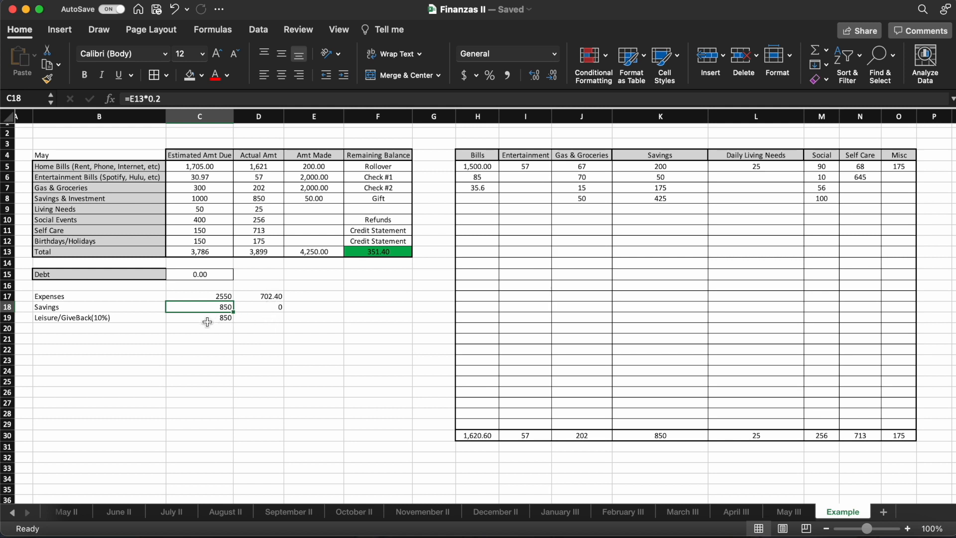
- Calculate the remaining Leisure/GiveBack allocation in D19 by subtracting the Entertainment, Social, Self Care and Misc totals with =C19-I30-M30-N30-O30
left_click(187, 320)
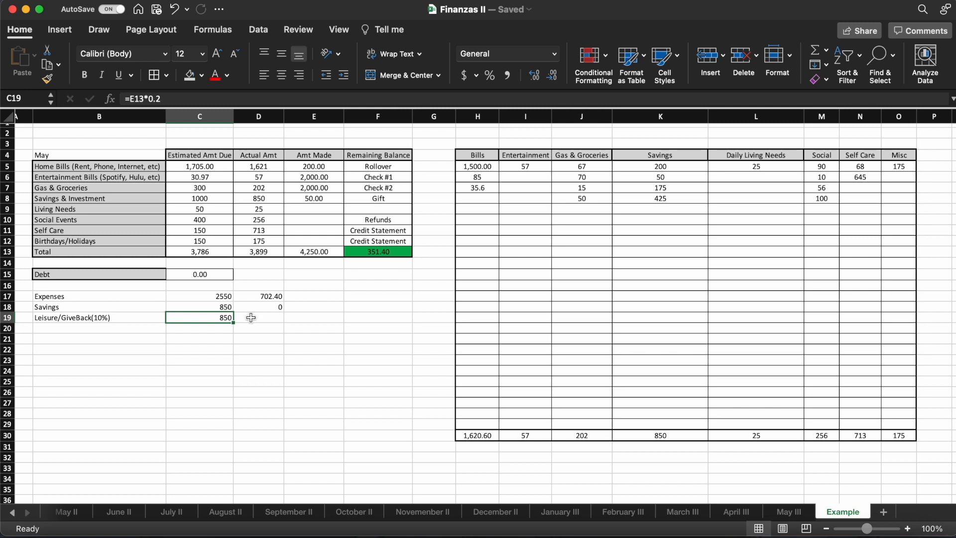
left_click(252, 314)
type("=")
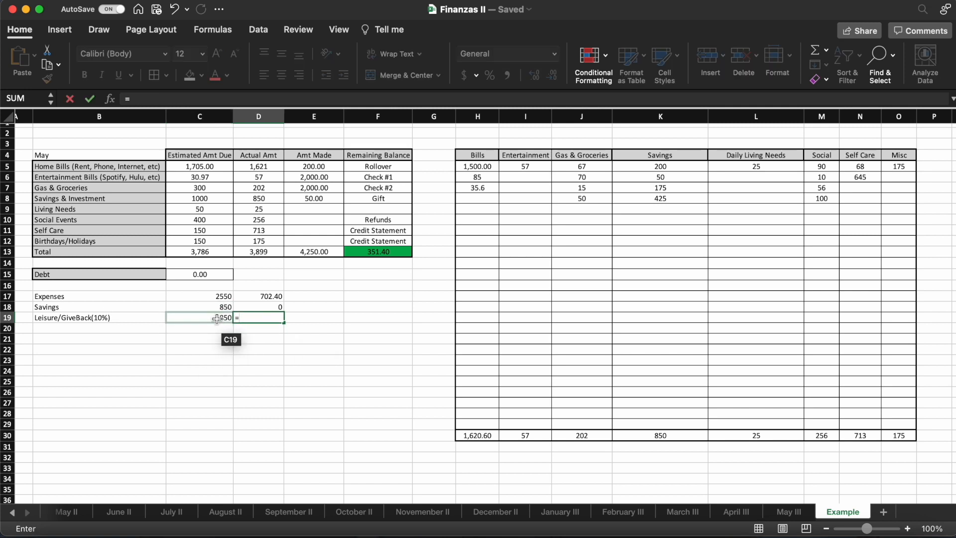
left_click(218, 319)
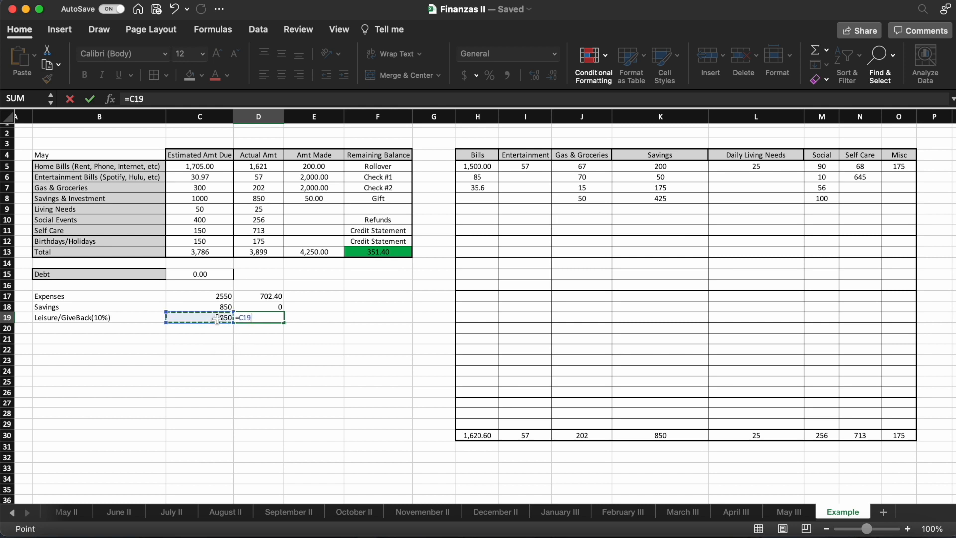
type("-")
left_click(529, 437)
type("-")
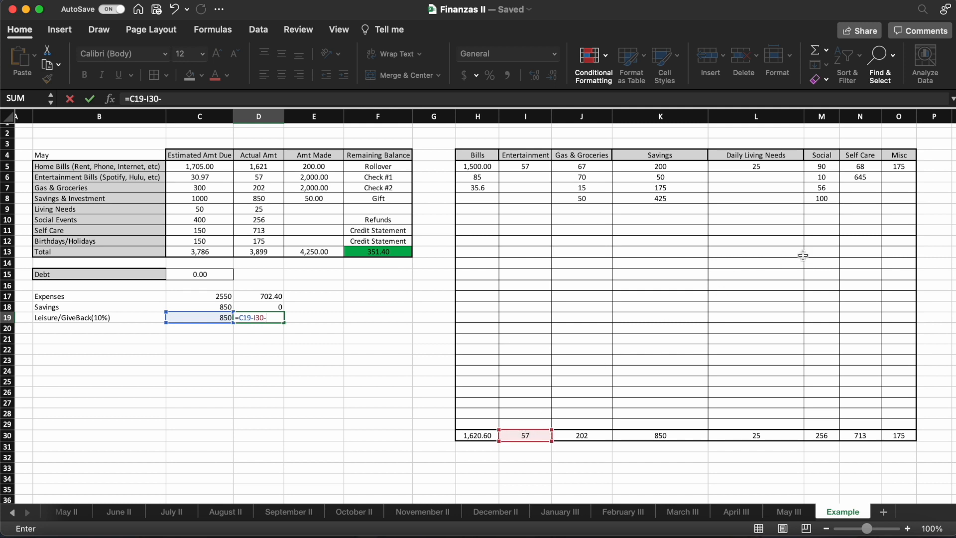
left_click(817, 437)
type("-")
left_click(873, 438)
type("-")
left_click(901, 435)
key("Return")
- Compare the remaining allocations in D17 to D19 with the overall remaining balance in F13 and the large Self Care entry in N6
left_click(272, 319)
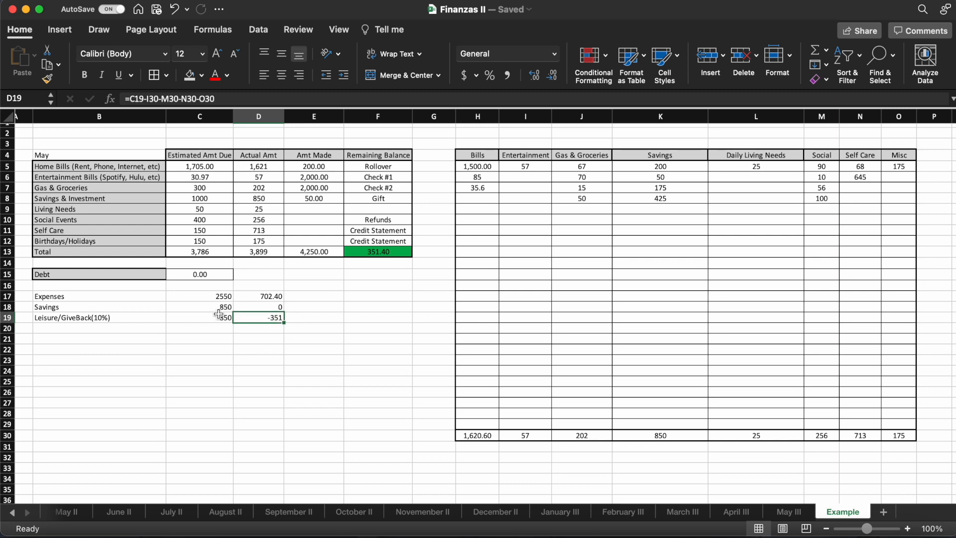
left_click(98, 319)
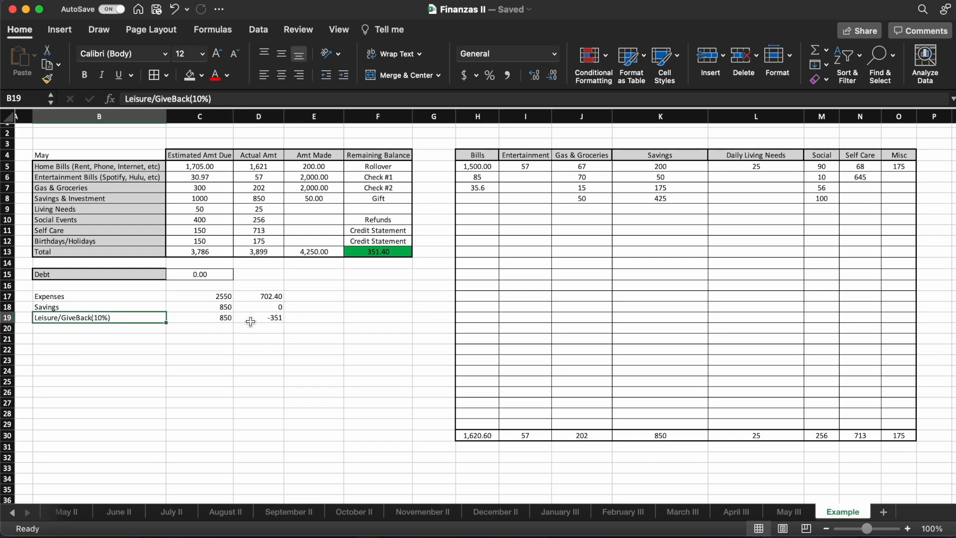
left_click(252, 318)
left_click(255, 297)
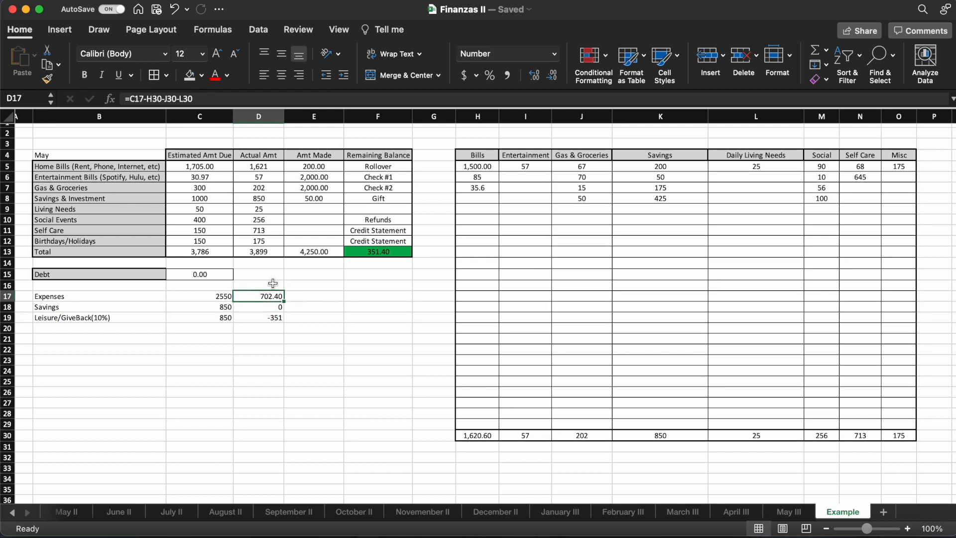
left_click(279, 326)
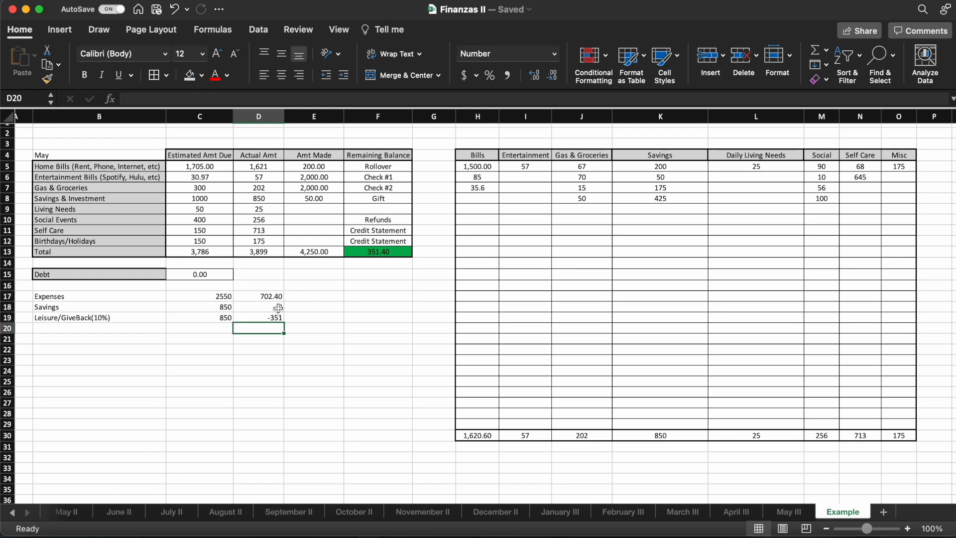
left_click(270, 296)
left_click(375, 250)
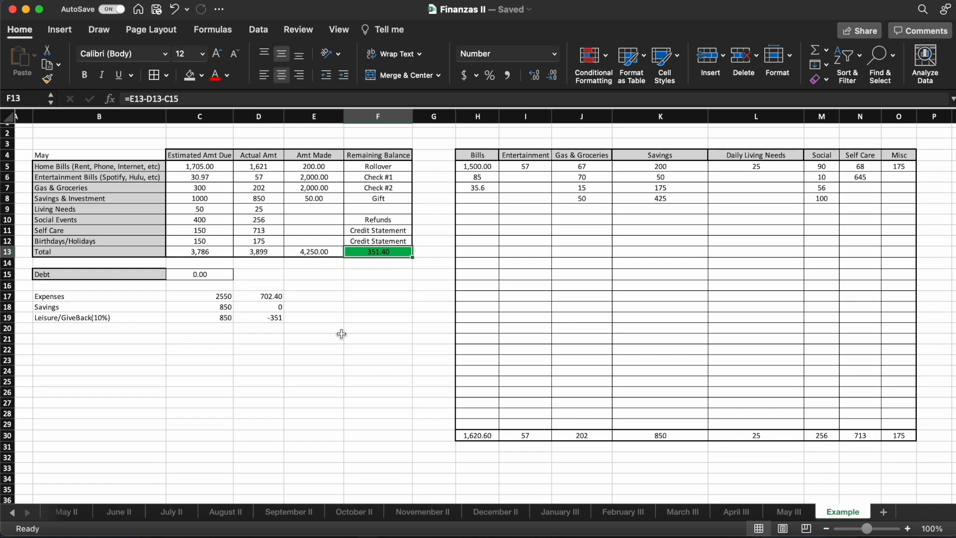
left_click(272, 318)
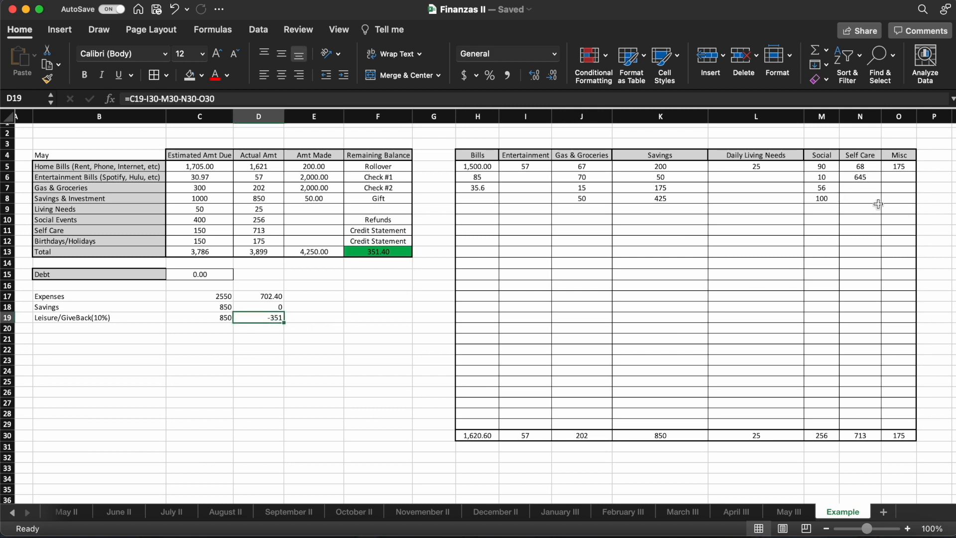
left_click(867, 178)
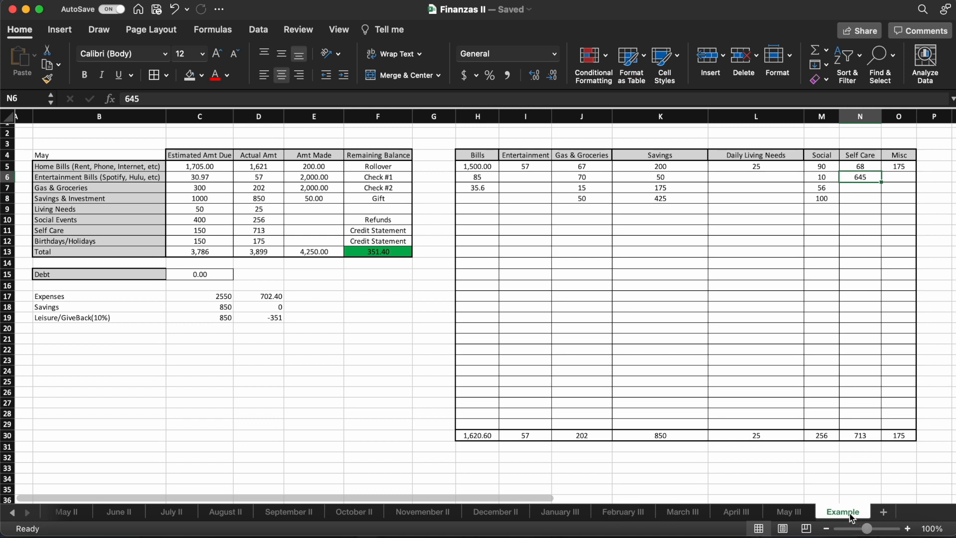
- Add a new worksheet after the Example sheet and name it Example II
left_click(885, 514)
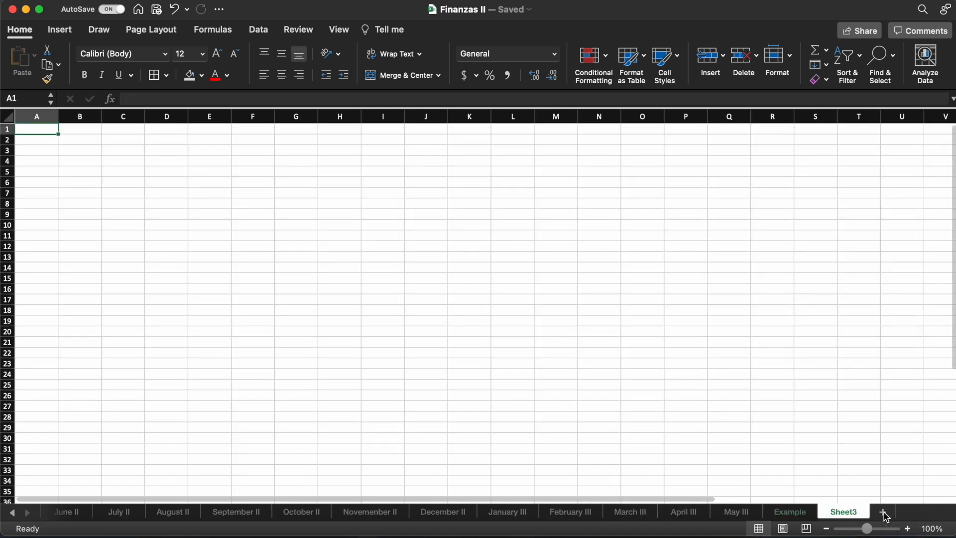
right_click(850, 513)
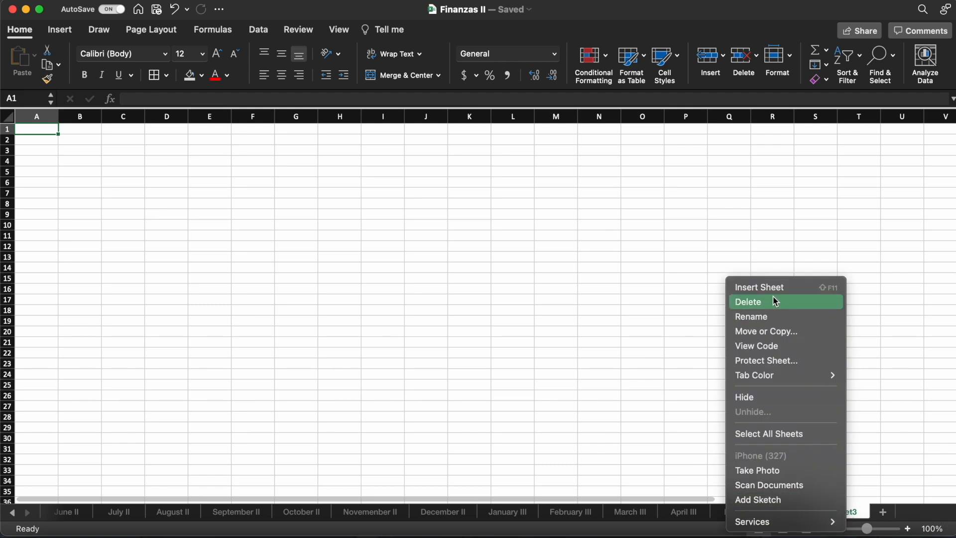
left_click(774, 318)
type("Example")
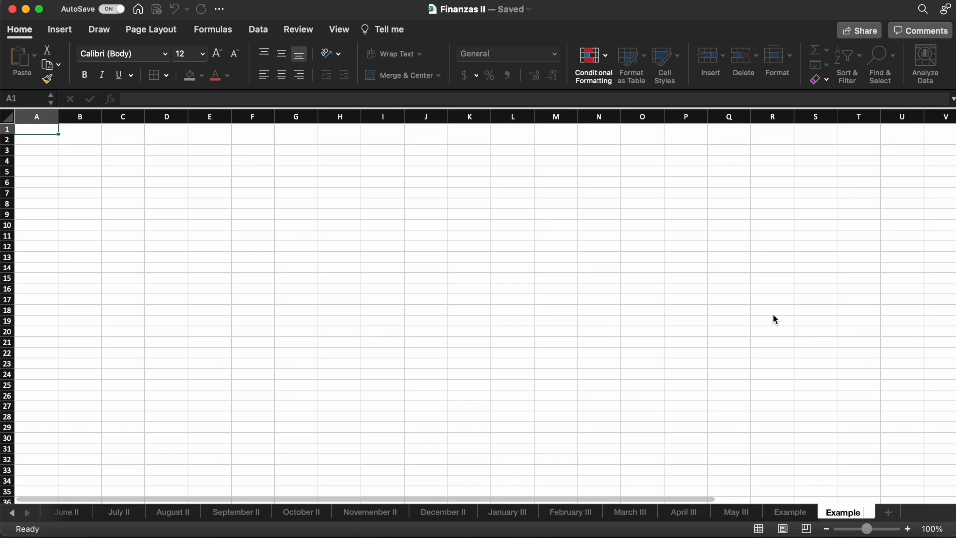
type(" II")
key("Return")
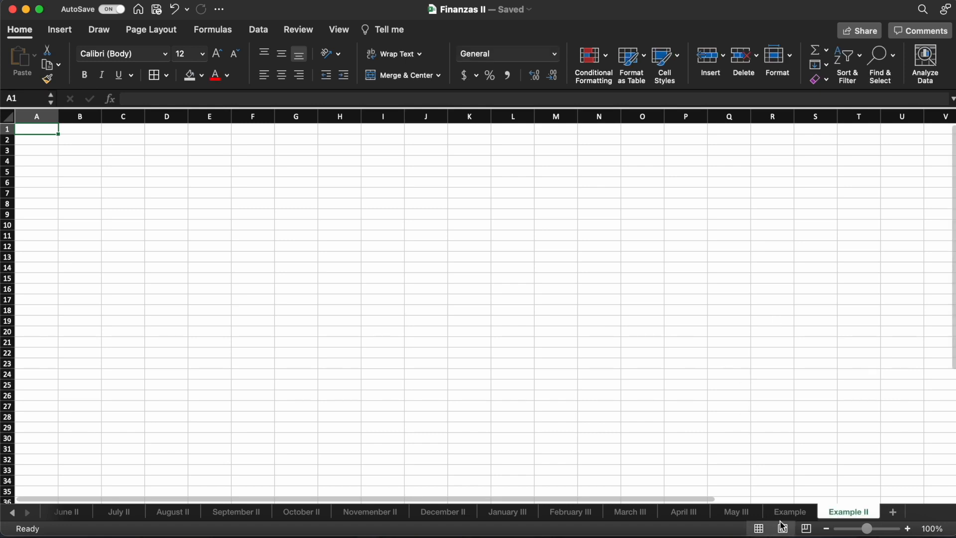
- Copy the entire contents of the Example sheet into the Example II sheet, starting at A1
left_click(787, 512)
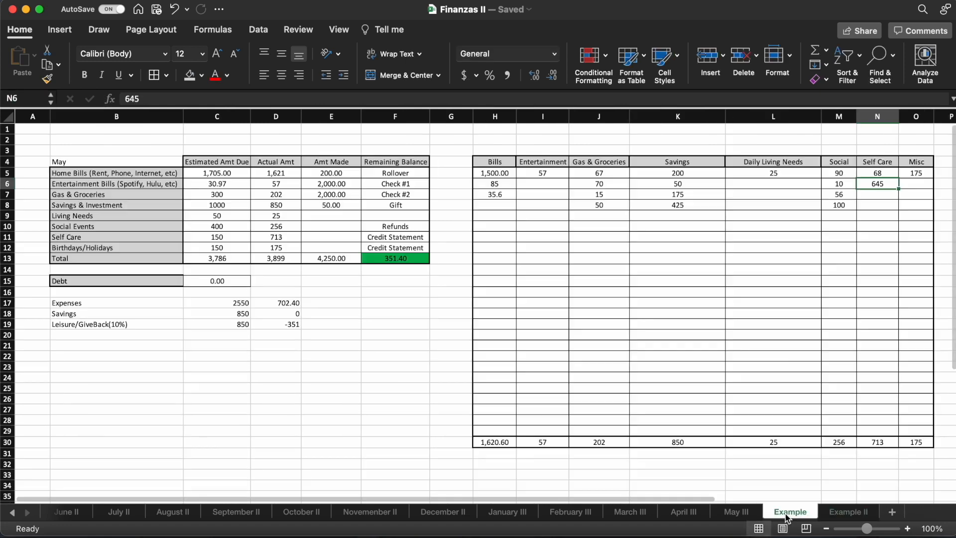
left_click(6, 116)
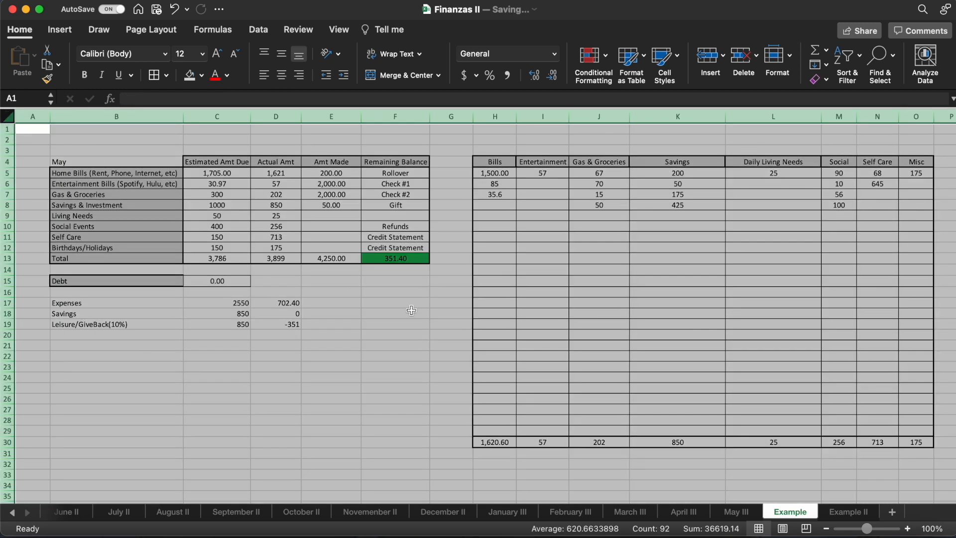
right_click(105, 192)
left_click(127, 213)
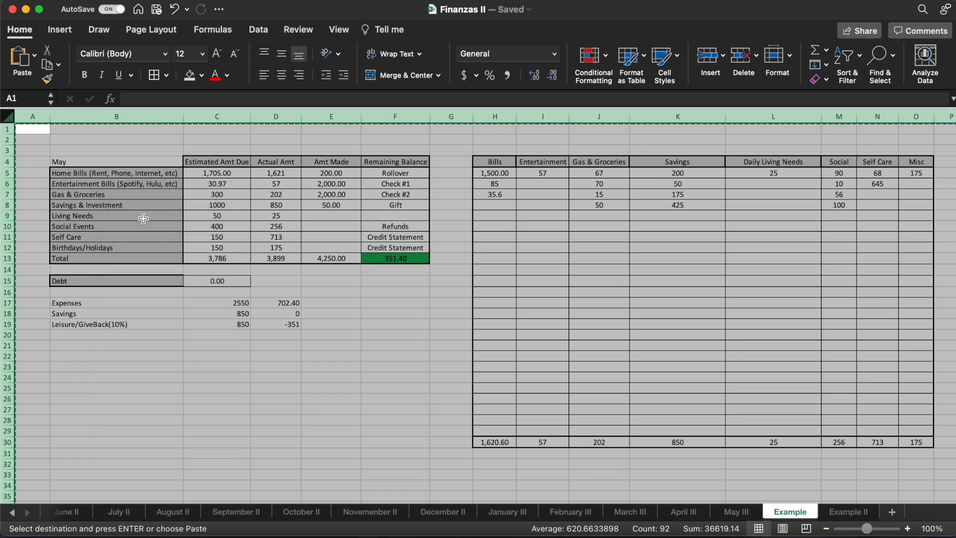
left_click(857, 512)
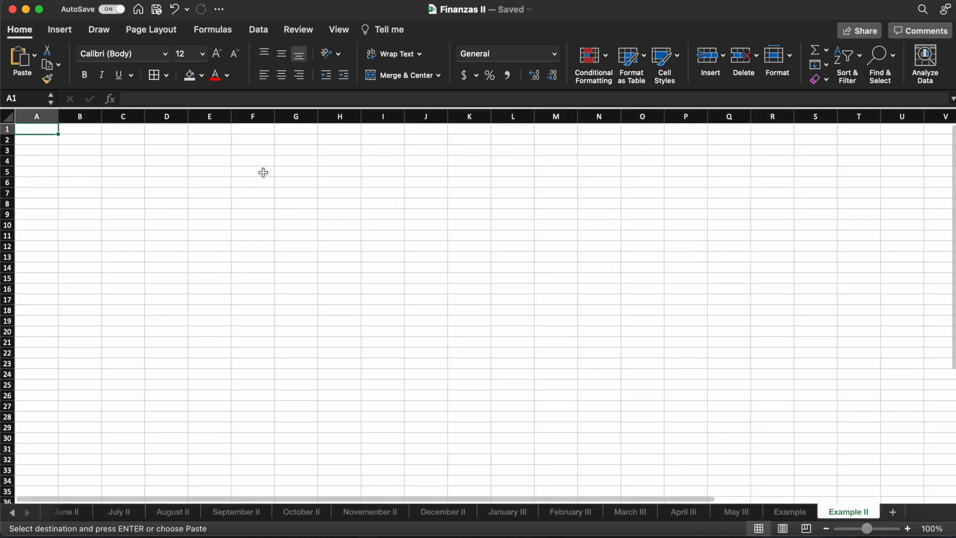
key("Return")
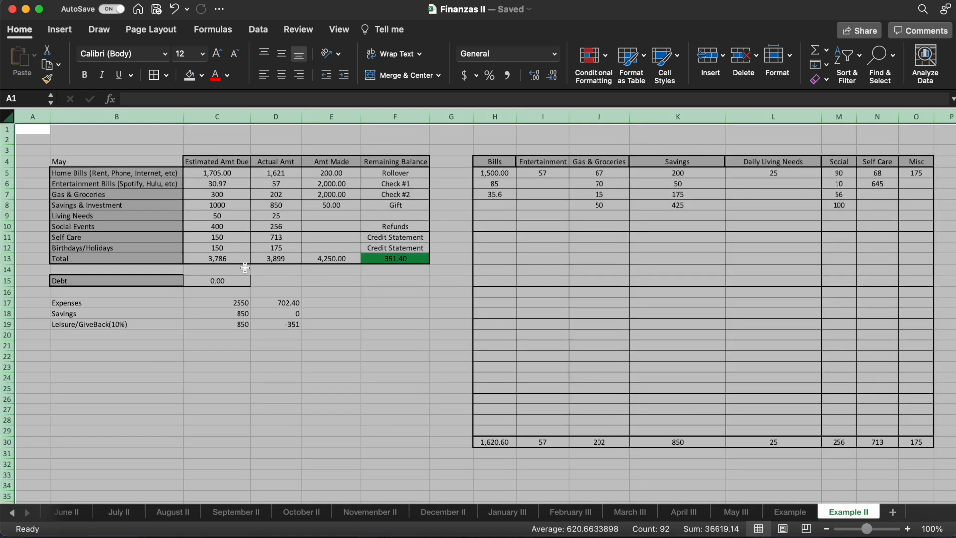
left_click(268, 322)
- Clear the category spending entries in H5:O29 and the Amt Made figures in E5:E12 on the Example II sheet
left_click_drag(491, 174, 927, 431)
right_click(672, 349)
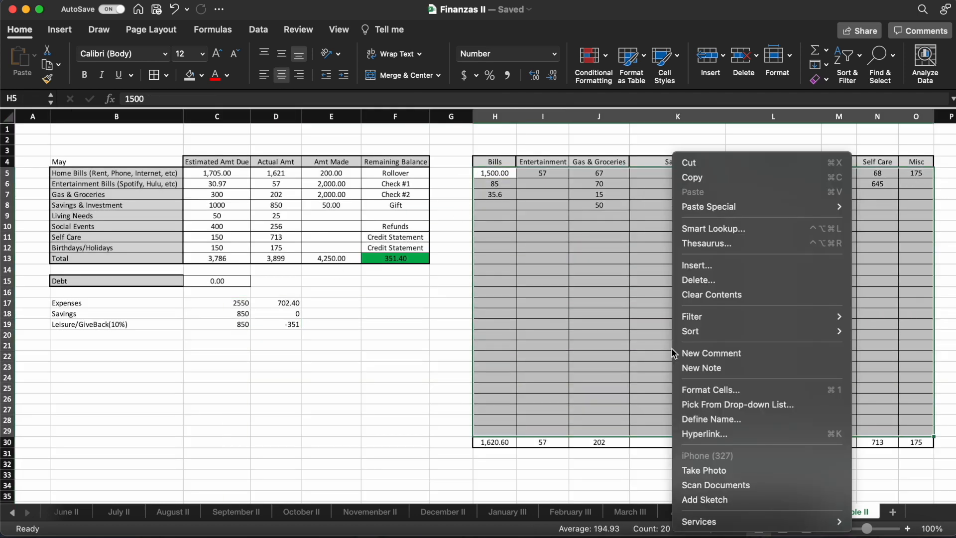
left_click(711, 297)
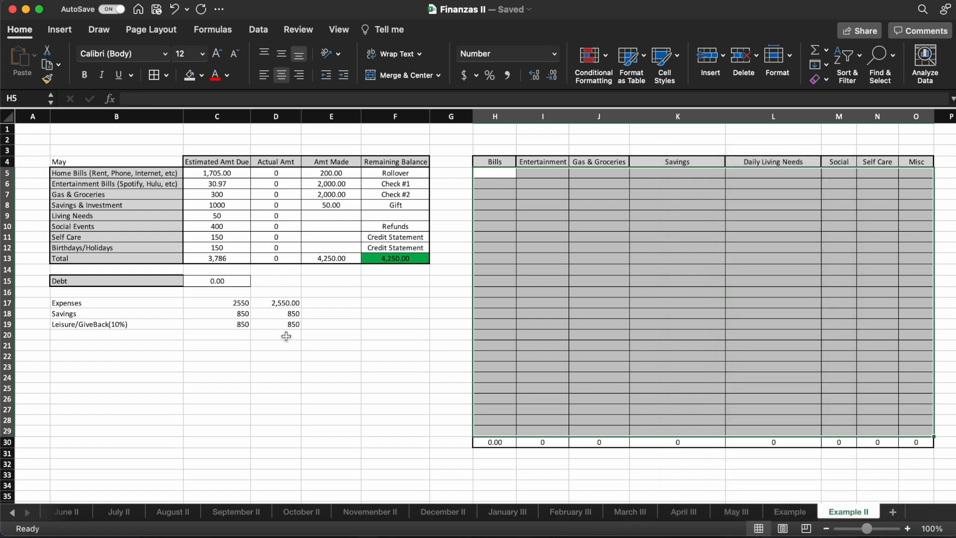
left_click_drag(322, 171, 329, 247)
right_click(329, 247)
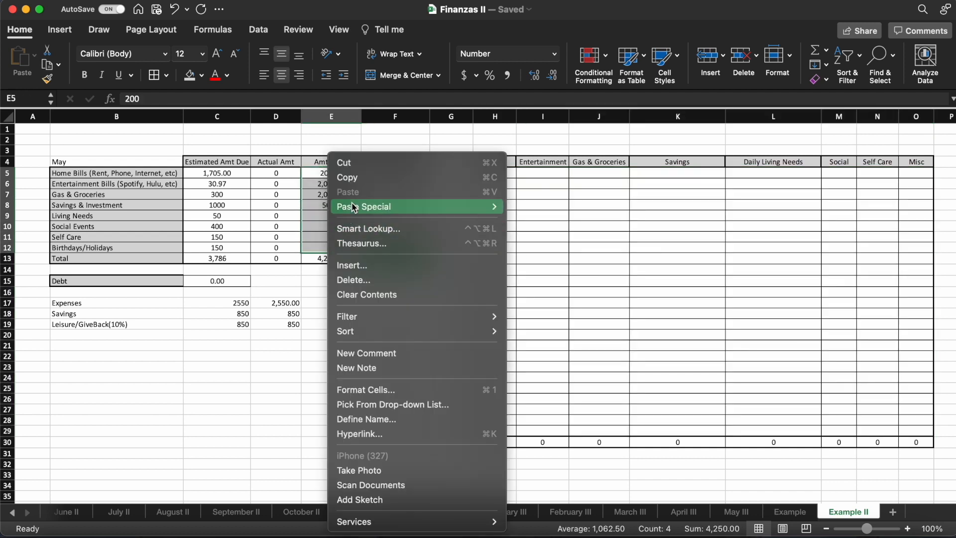
left_click(370, 294)
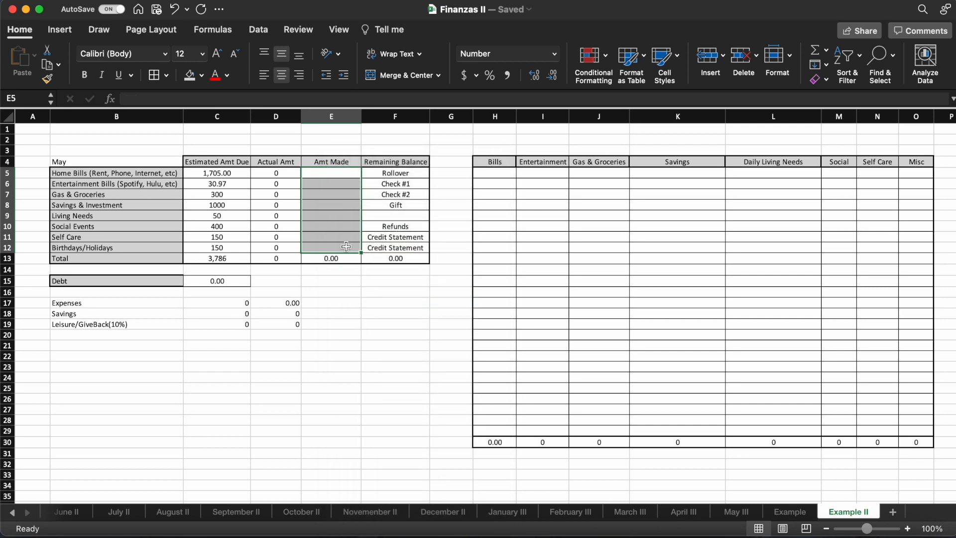
- Enter new Amt Made figures of 0 for Rollover in E5 and 3000 for Check #1 in E6
left_click(350, 175)
type("0")
key("Return")
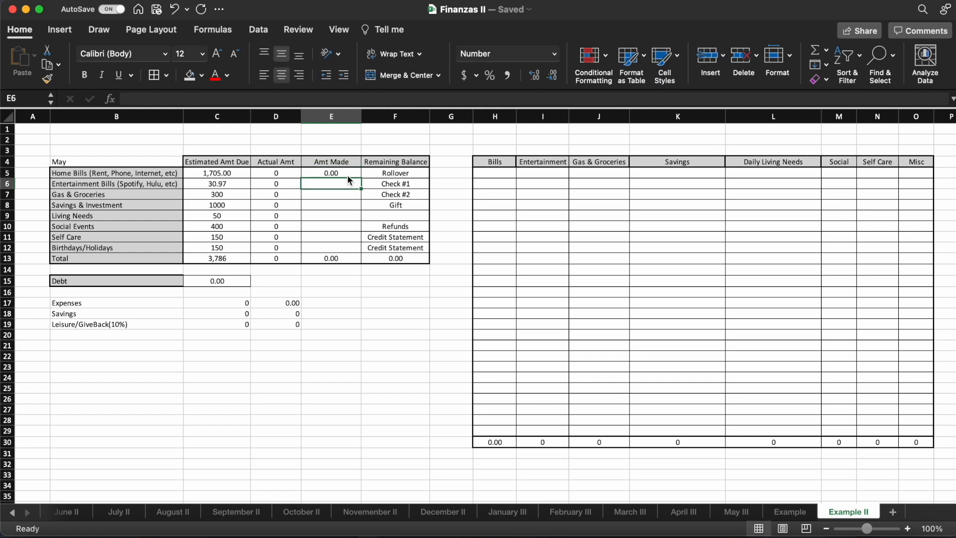
type("3000")
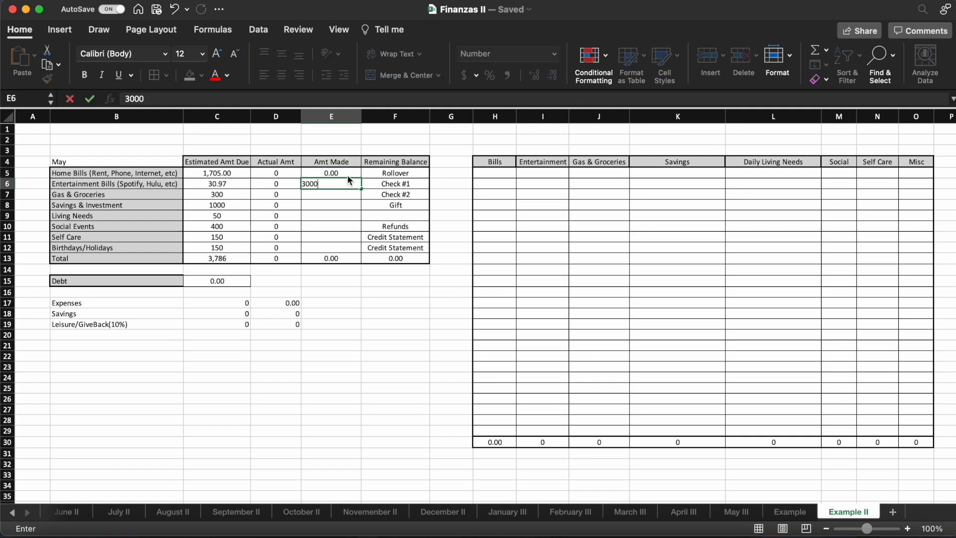
key("Return")
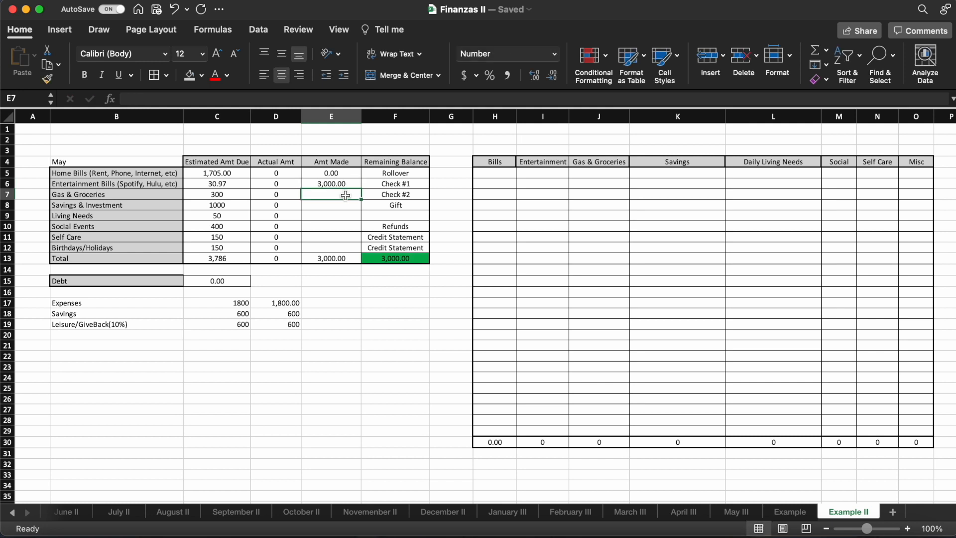
left_click(487, 175)
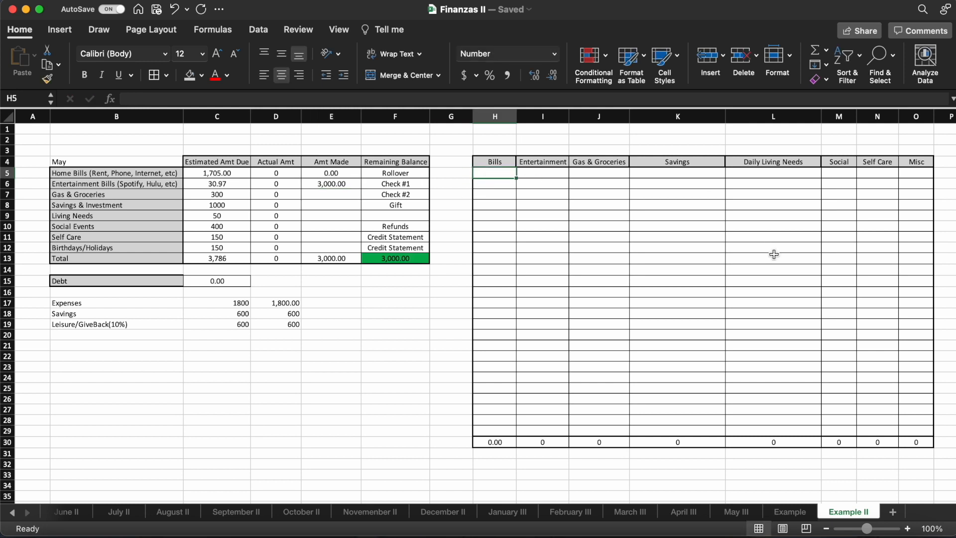